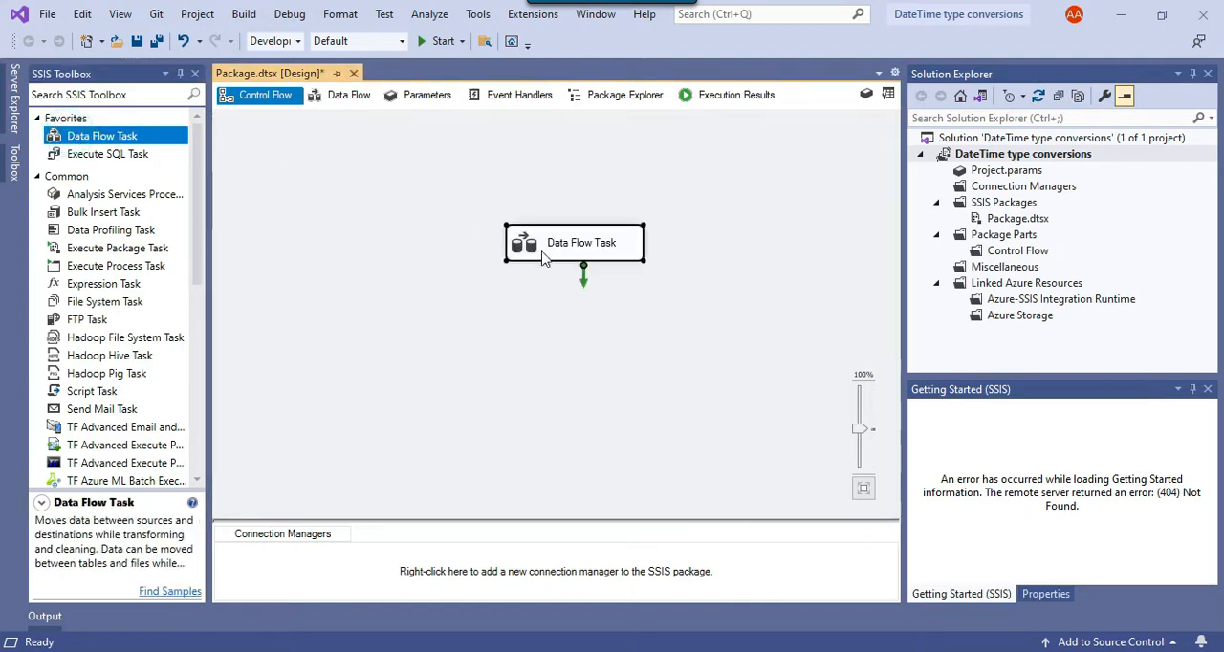
- Switch to SQL Server Management Studio and open a new query window against the SSIS database
left_click(637, 651)
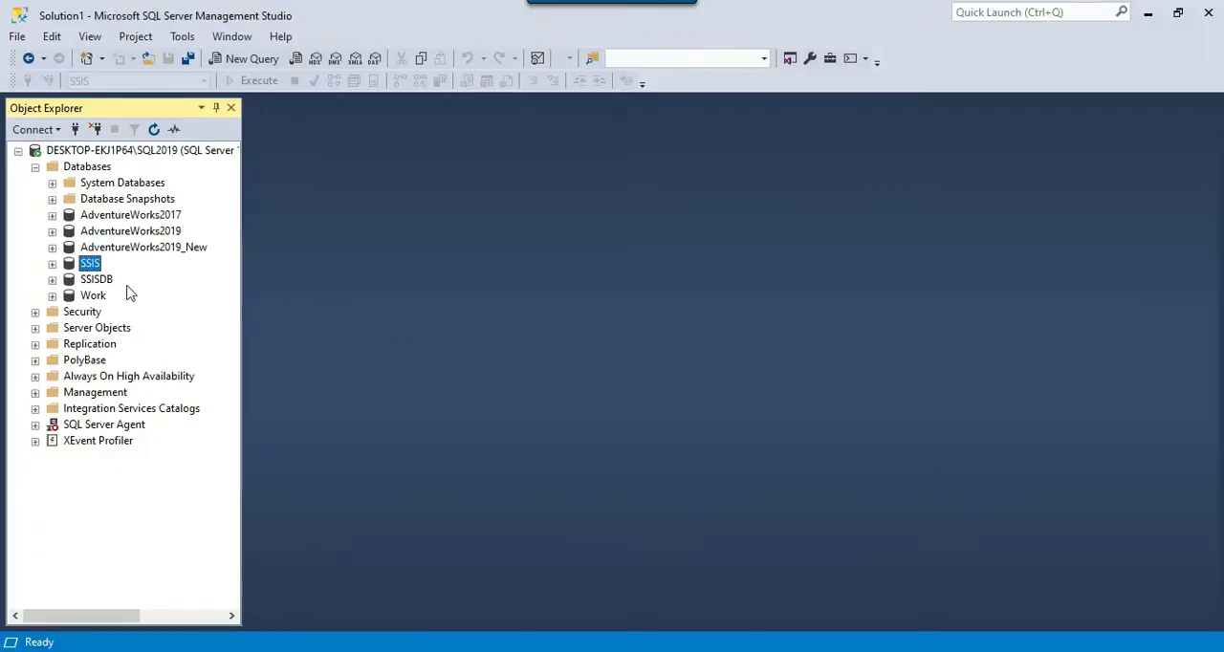
left_click(51, 263)
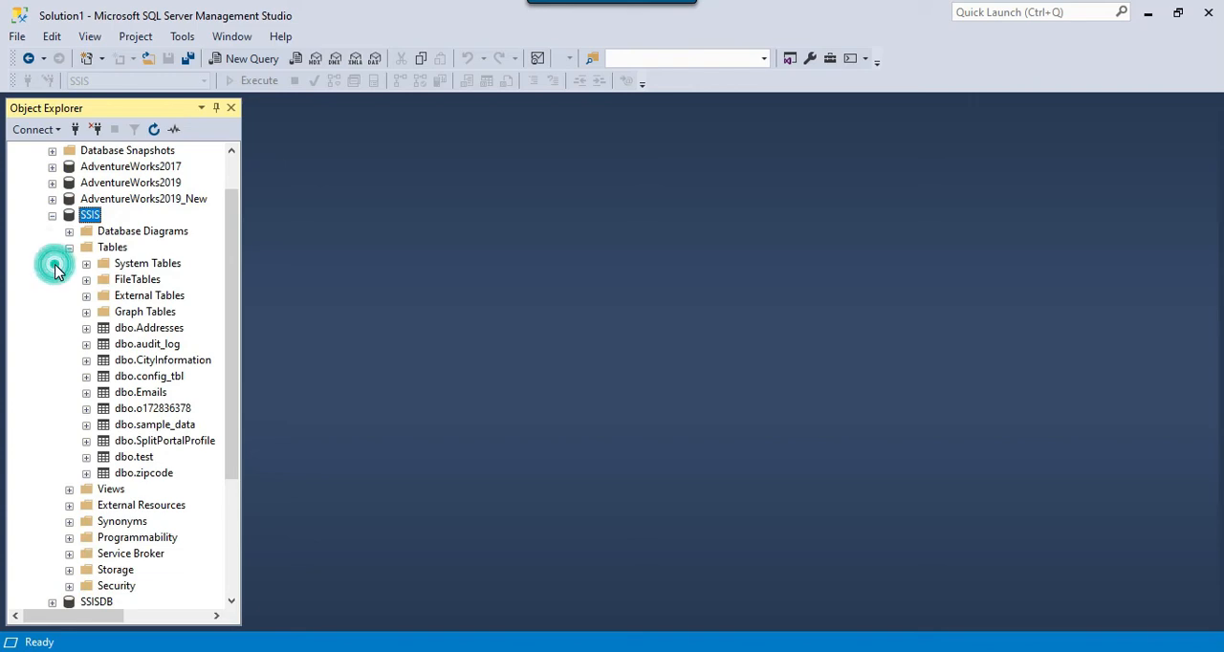
left_click(143, 474)
left_click(239, 58)
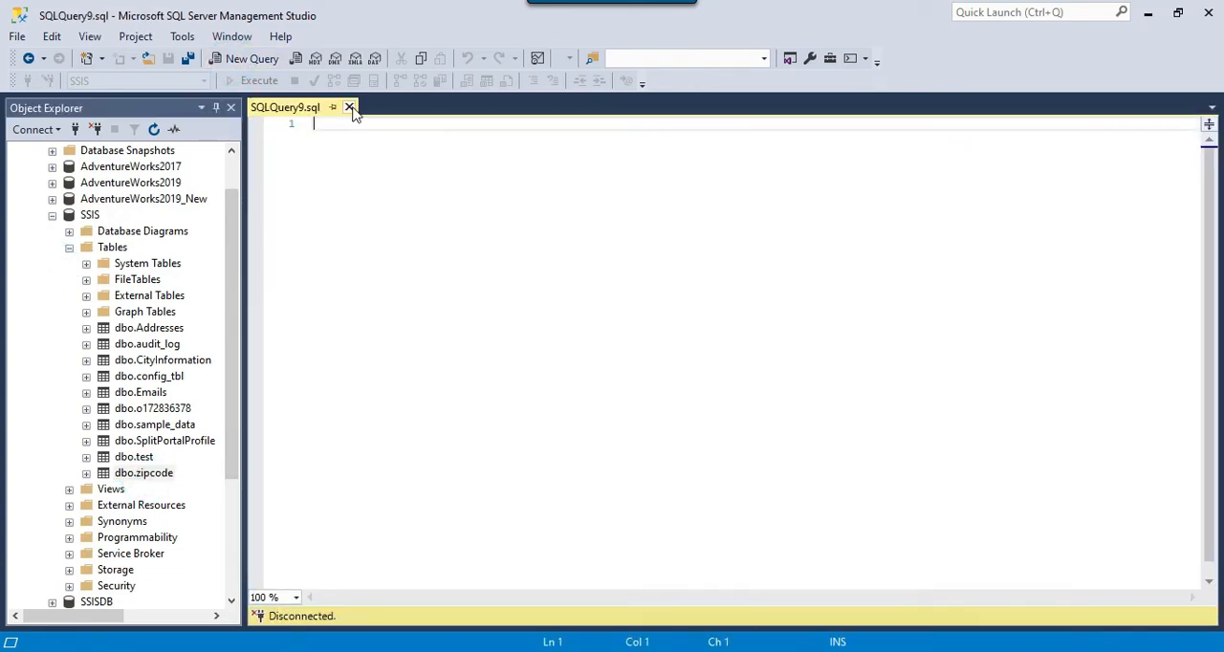
- Write and execute the query select * from [dbo].[zipcode]
type("select ")
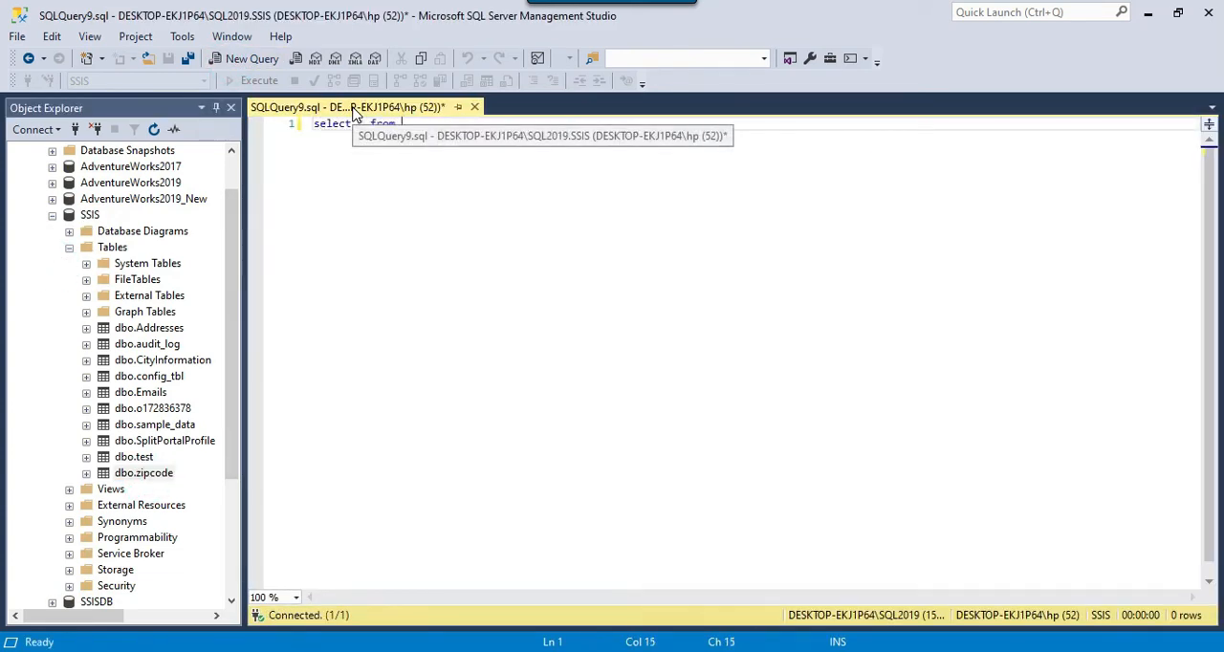
type("* from")
left_click_drag(153, 473, 655, 382)
key("F5")
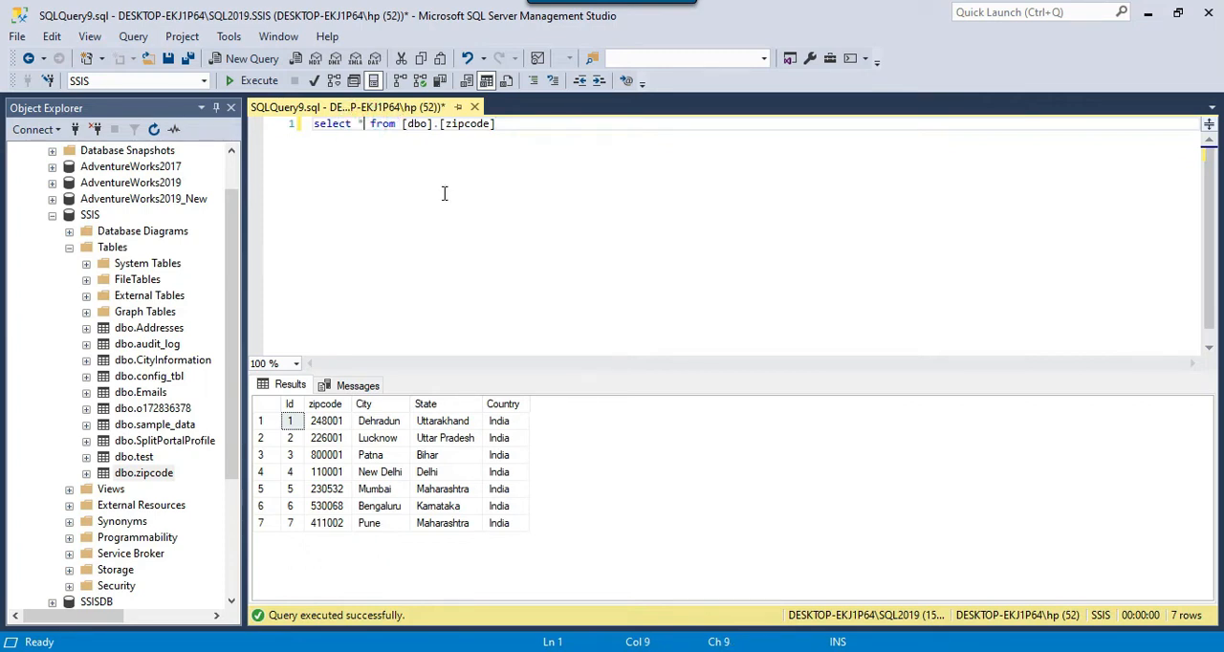
- Add getdate() as DateTime to the query's column list, rerun it and examine the DateTime values
type(", getdate")
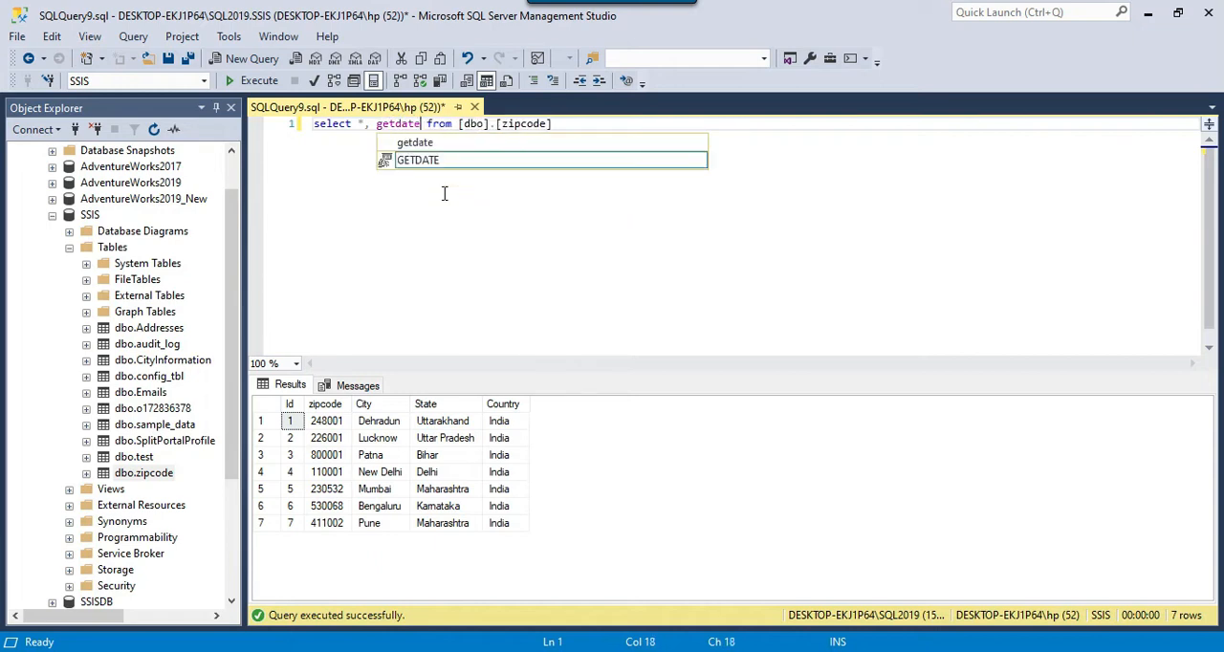
key("Escape")
type("() as Dat")
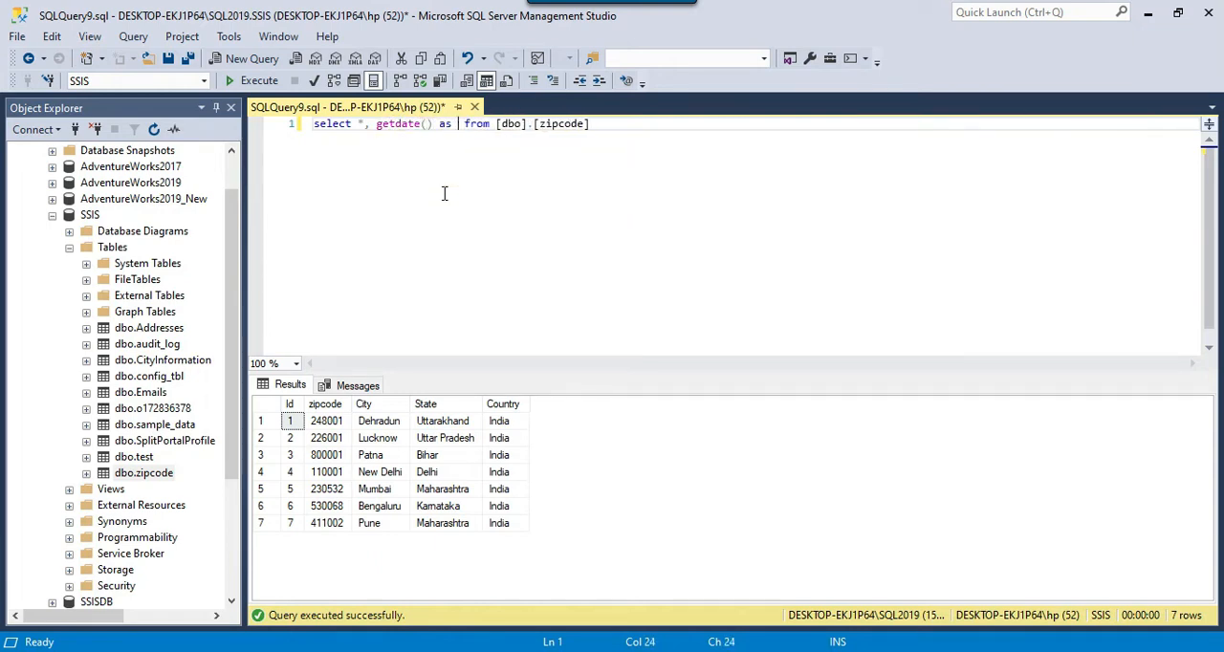
type("eTime")
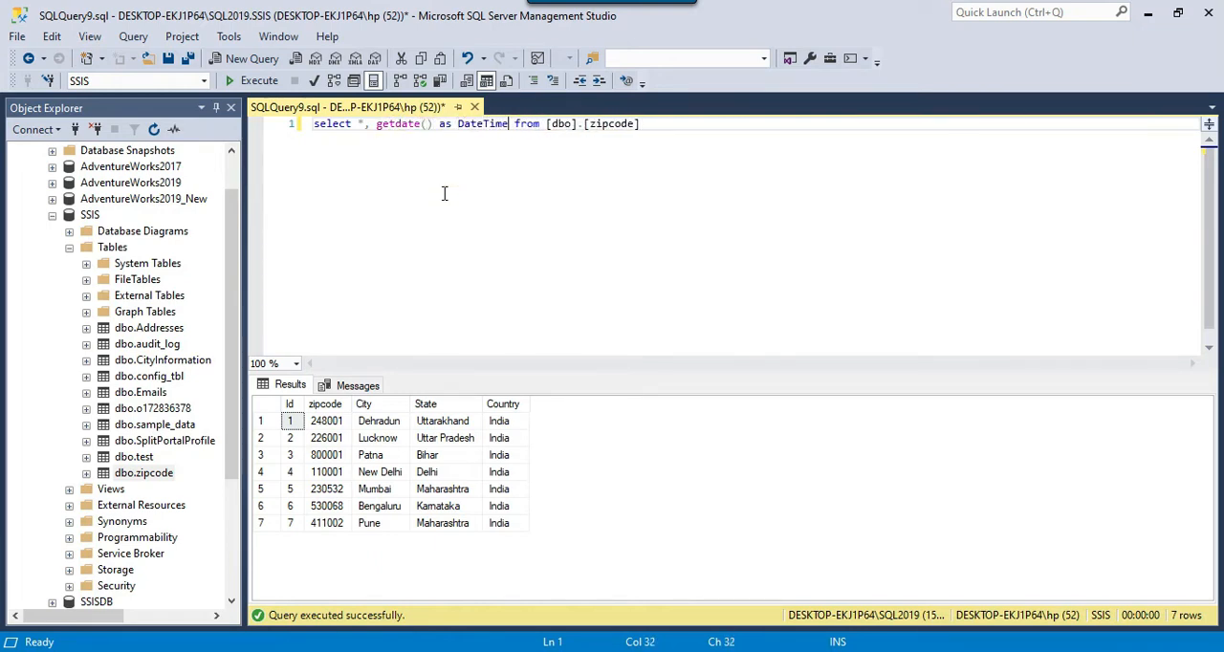
key("F5")
left_click_drag(582, 421, 587, 507)
left_click(577, 430)
left_click(585, 455)
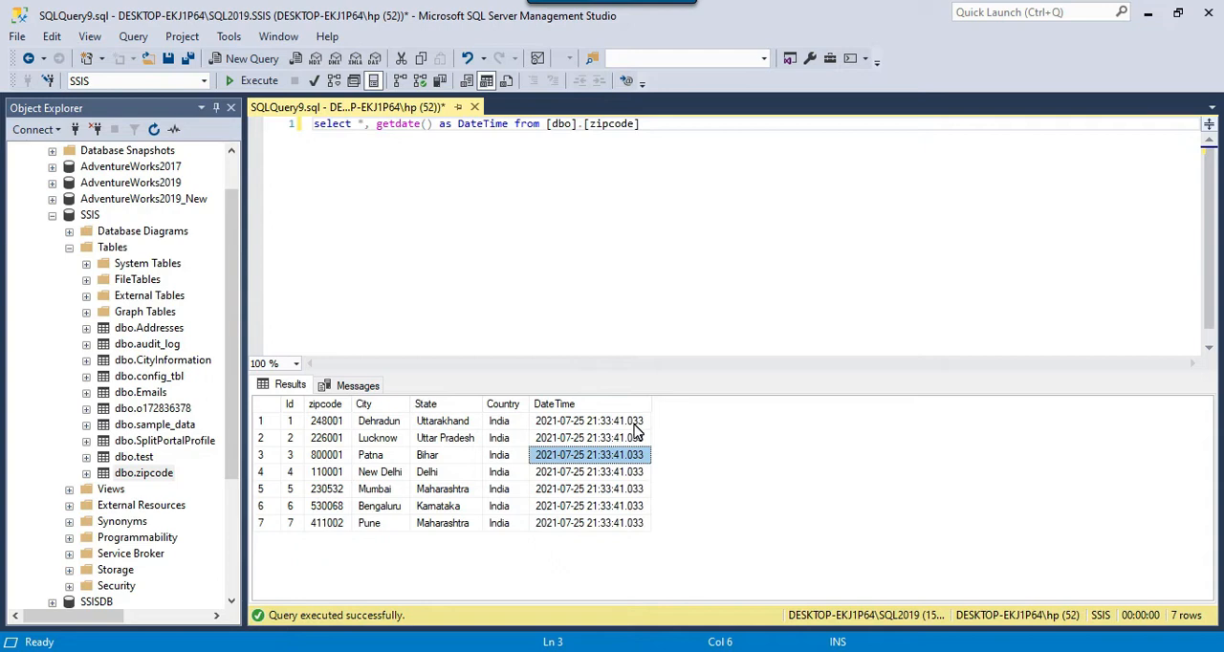
- Copy the entire text of the zipcode query
left_click(640, 186)
key("ctrl+a")
left_click(641, 181)
key("ctrl+a")
key("ctrl+c")
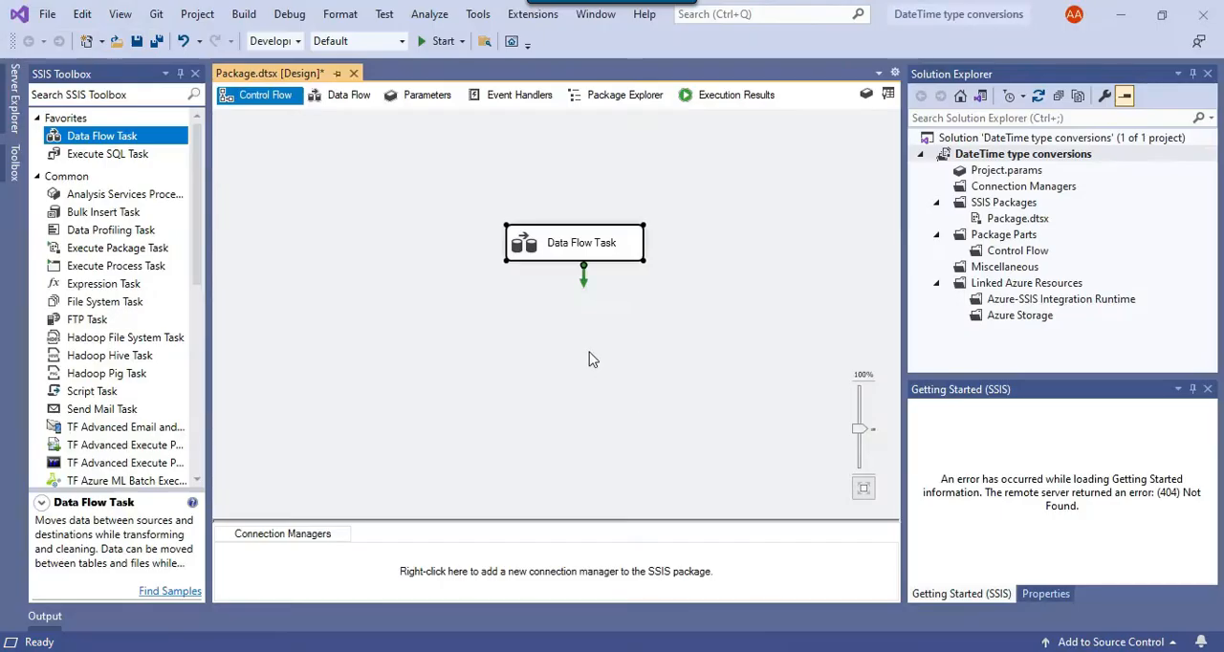
- In the Visual Studio package, open the Data Flow Task and add an OLE DB Source to it
double_click(554, 243)
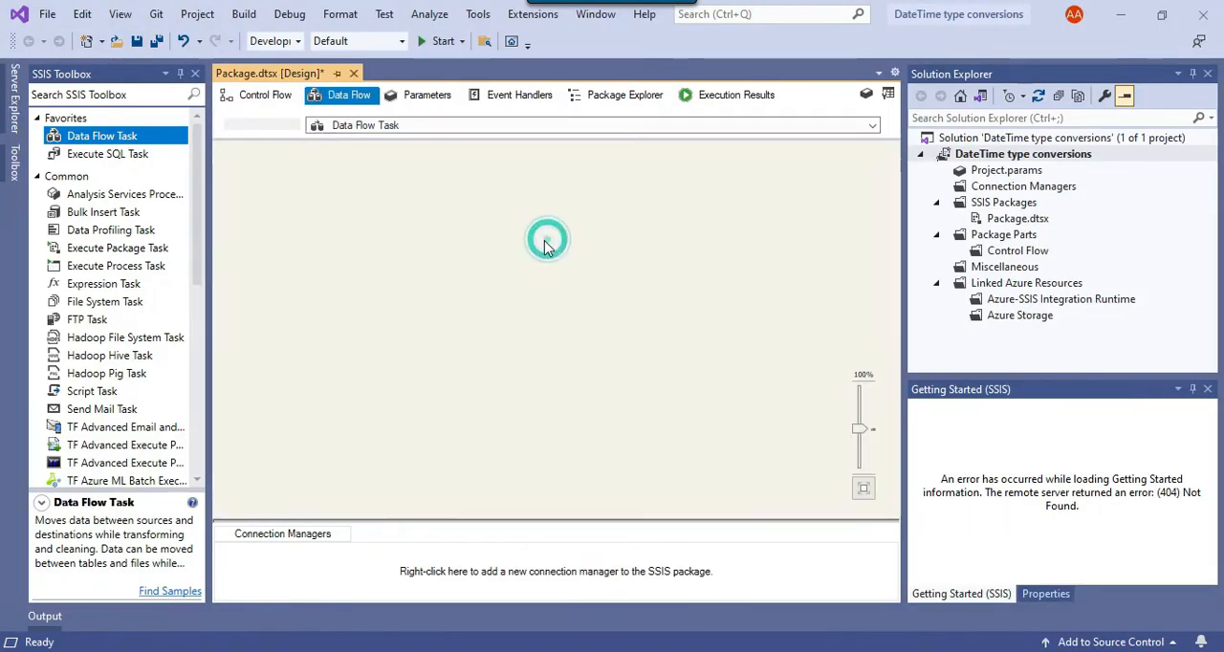
left_click(196, 193)
left_click_drag(195, 194, 205, 465)
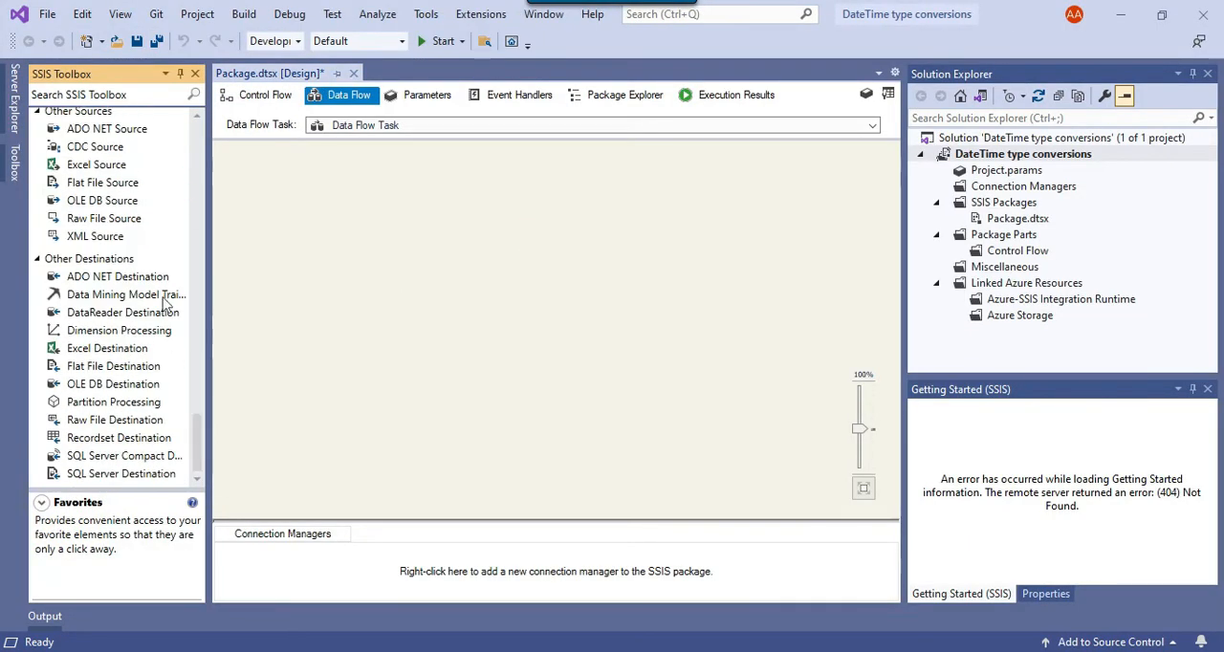
left_click_drag(121, 201, 493, 212)
- Edit the OLE DB Source and create its connection manager from the DESKTOP-EKJ1P64\SQL2019.SSIS data connection
right_click(497, 209)
left_click(530, 238)
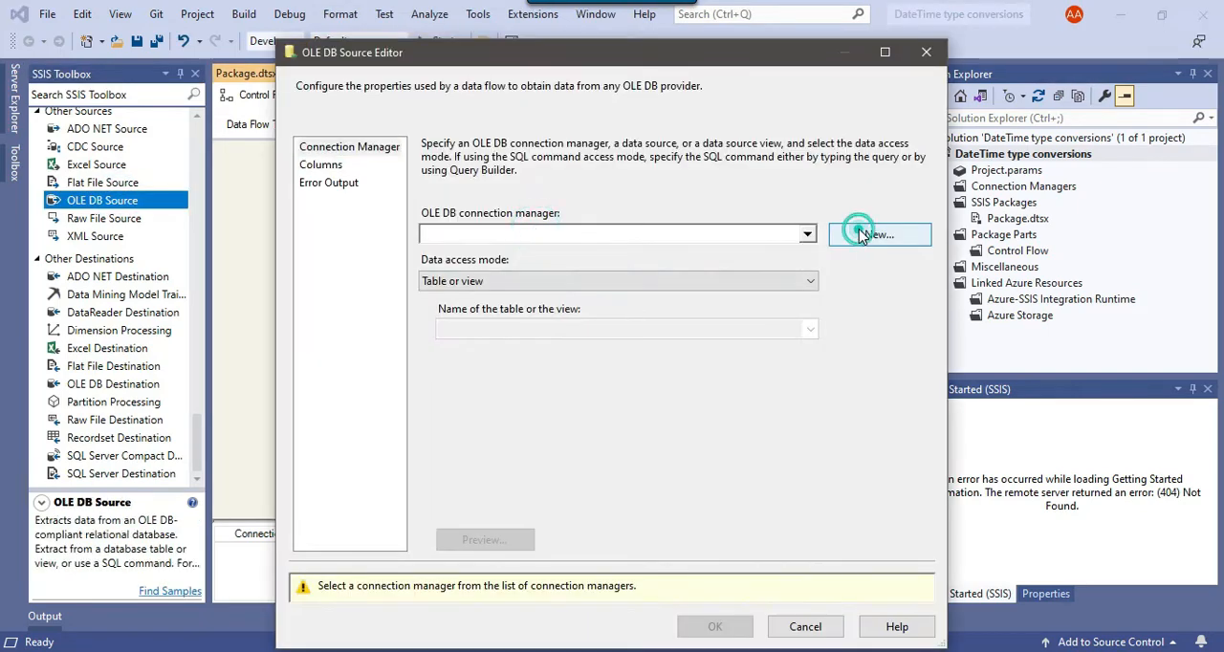
left_click(865, 234)
left_click(507, 281)
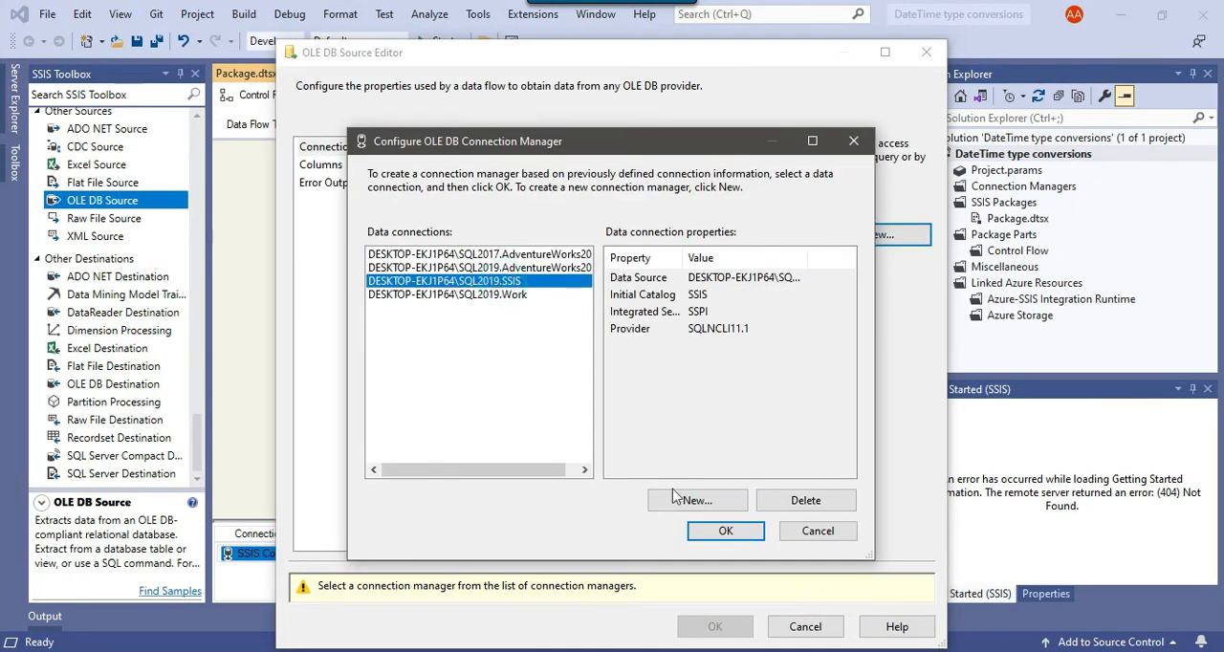
left_click(726, 531)
- Set the source's data access mode to SQL command, paste the copied zipcode query and accept its columns
left_click(532, 281)
left_click(527, 326)
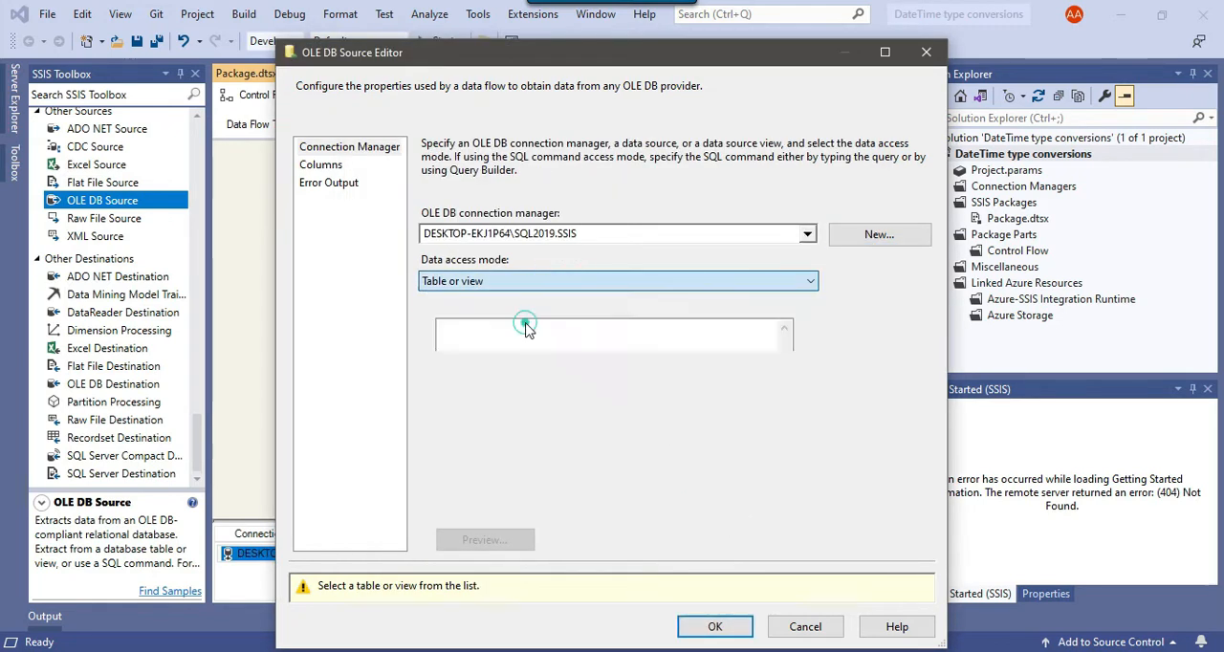
key("ctrl+v")
left_click(321, 164)
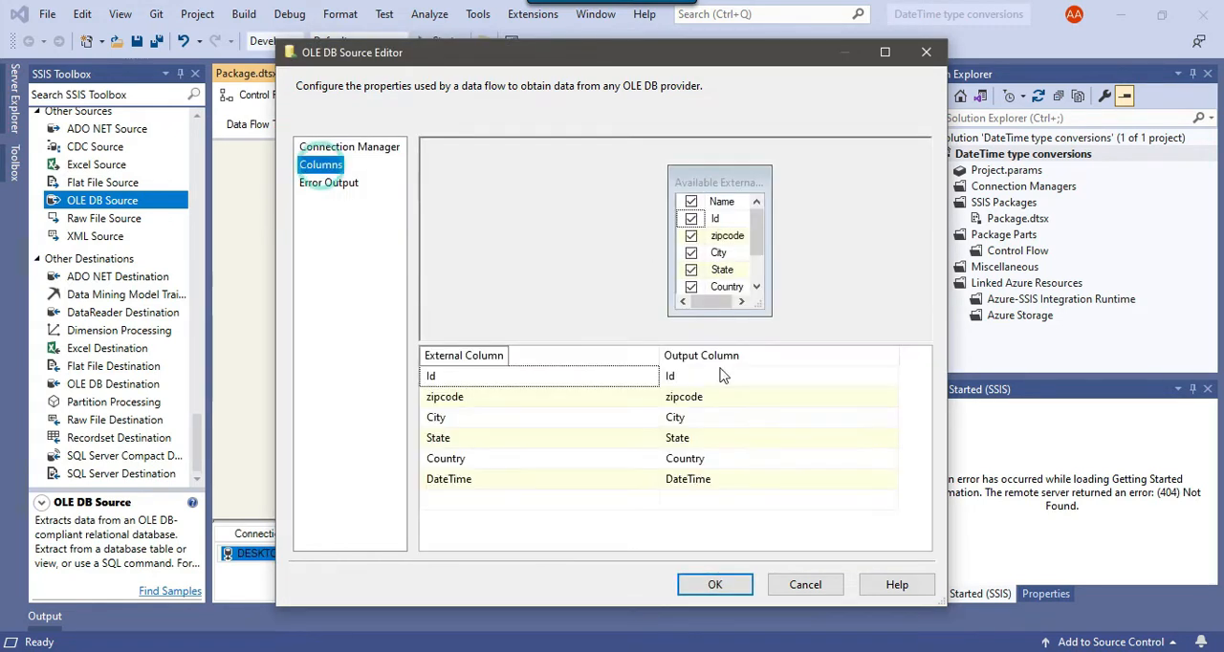
left_click(715, 584)
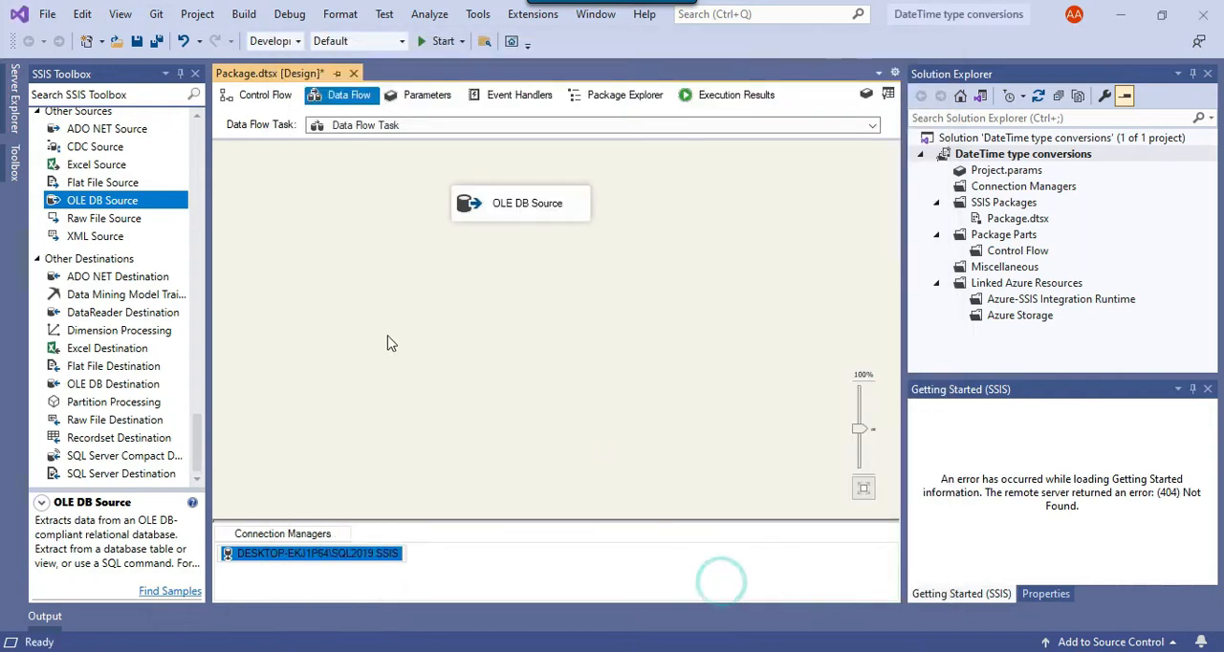
- Add a Flat File Destination fed by the OLE DB Source and open it for editing
left_click_drag(133, 367, 450, 369)
left_click(524, 203)
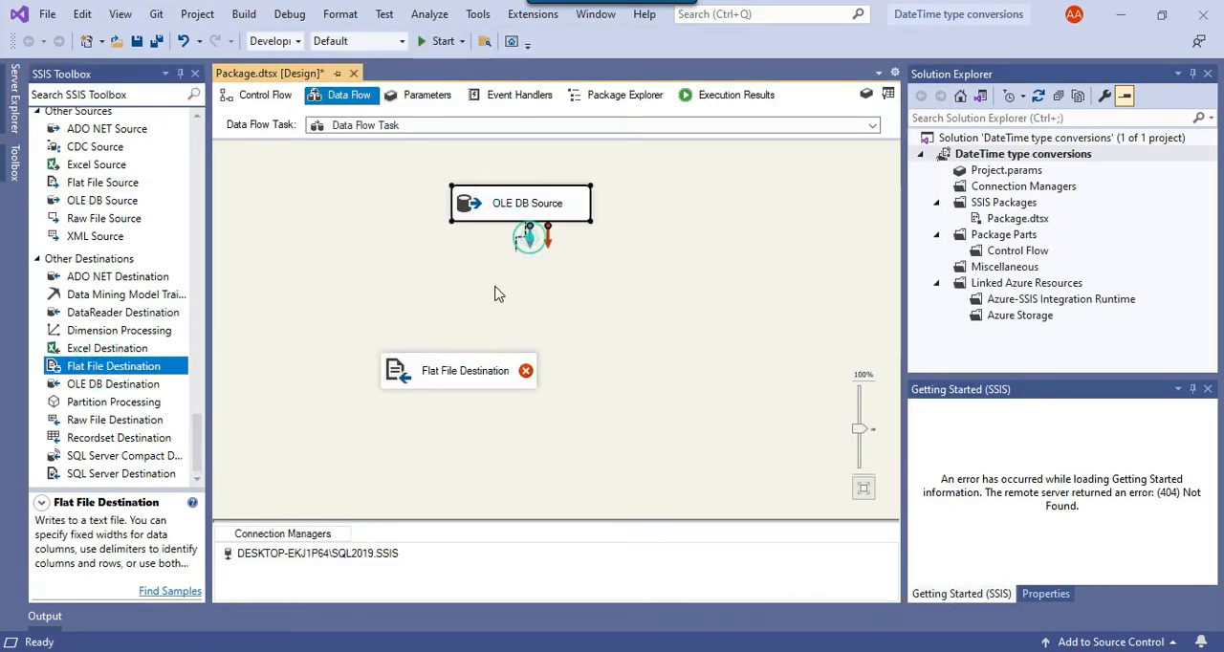
right_click(405, 376)
left_click(449, 391)
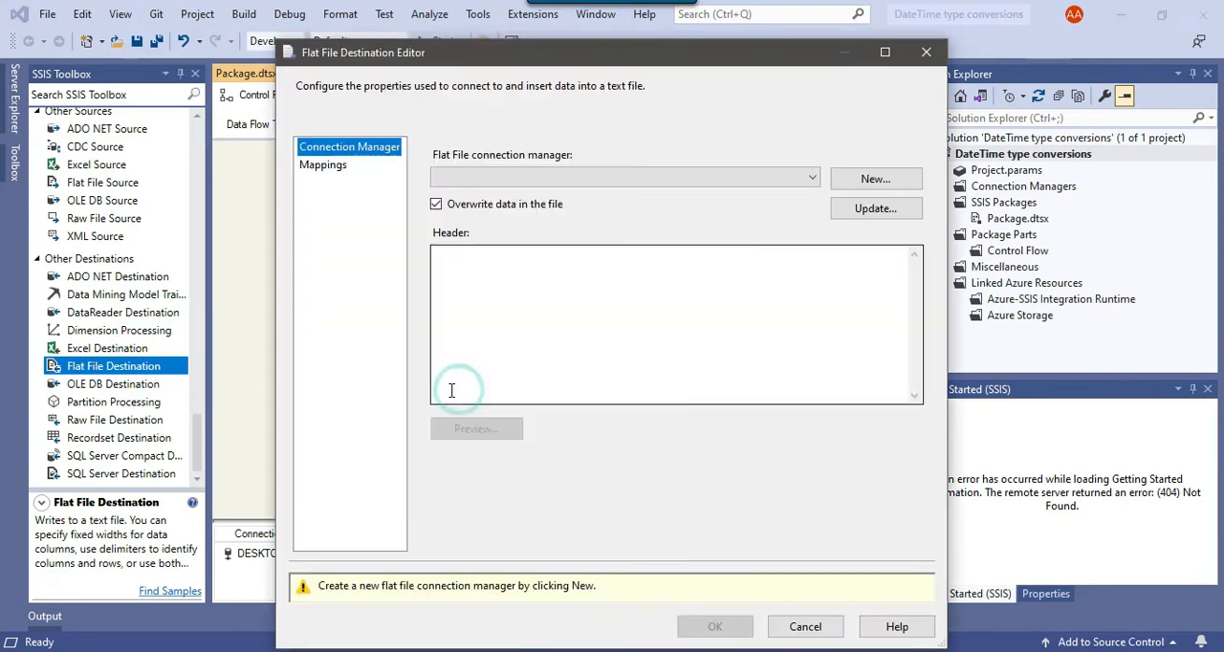
- Create a new Delimited flat file connection manager for the destination and name it csv file
left_click(871, 177)
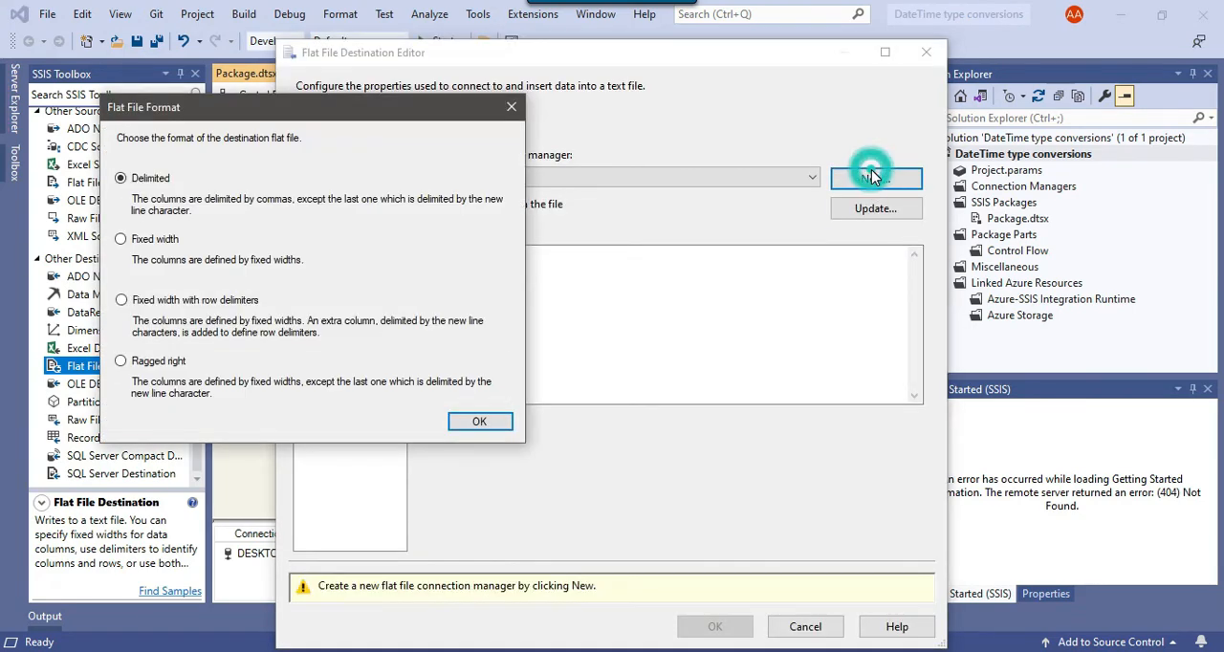
left_click(484, 428)
type("csv file")
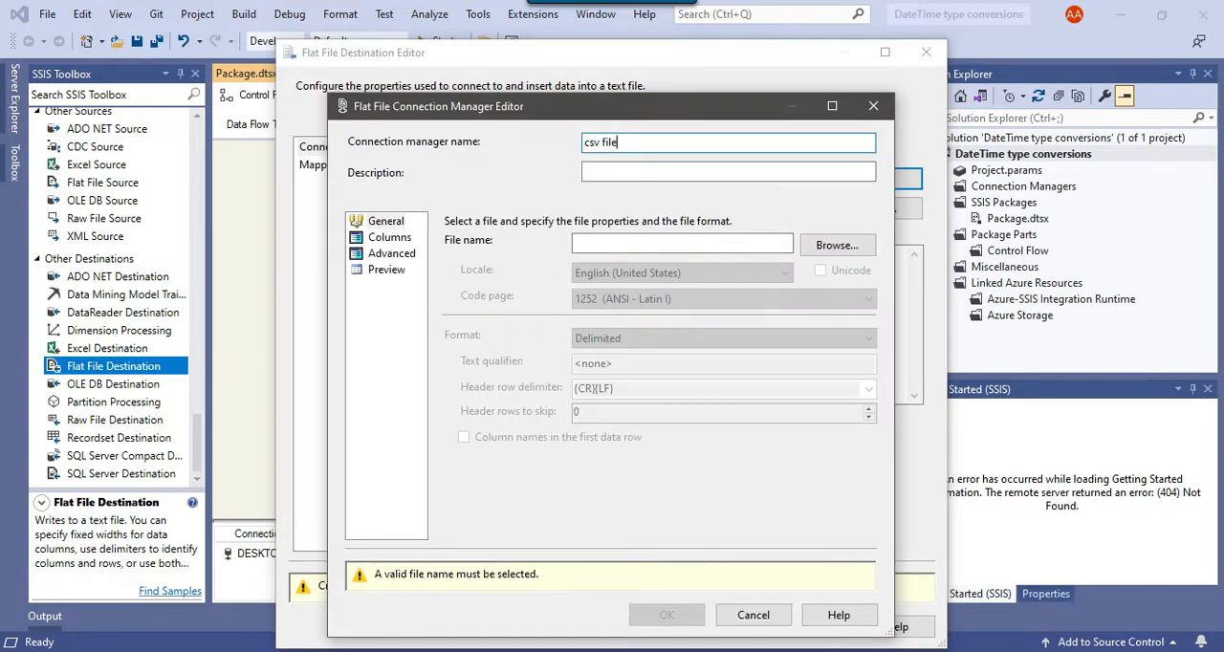
- While browsing for the connection's file, create a new text document in D:\Files and rename it zipcode.CSV
left_click(829, 246)
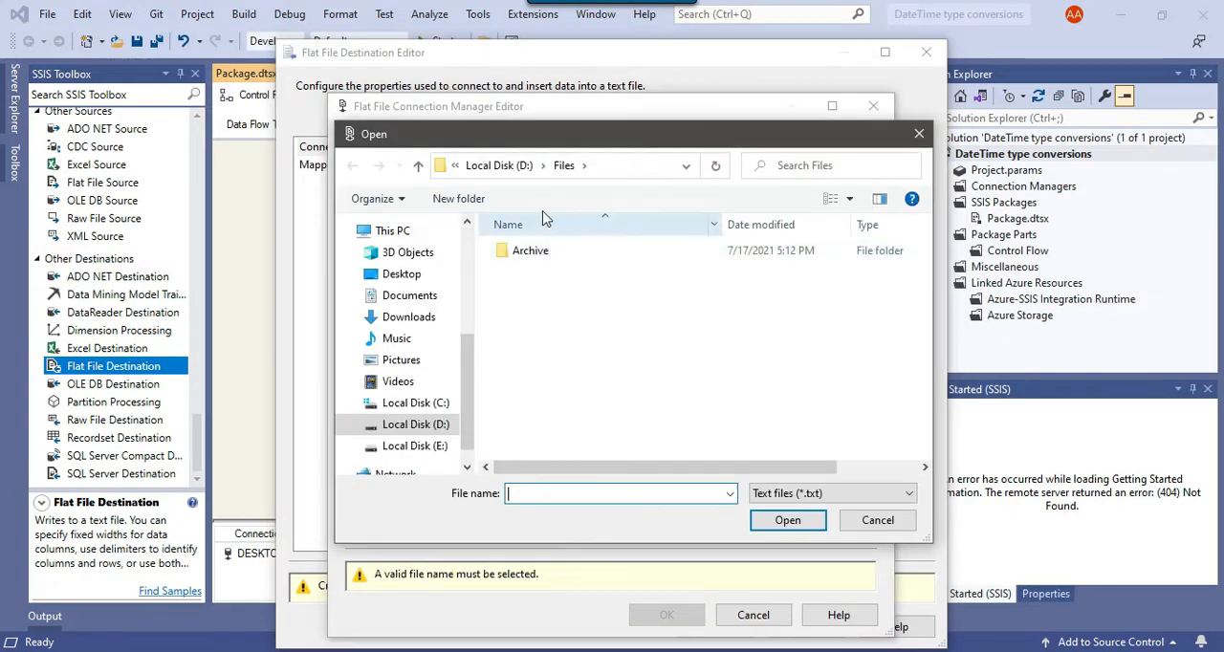
left_click(643, 168)
left_click(580, 166)
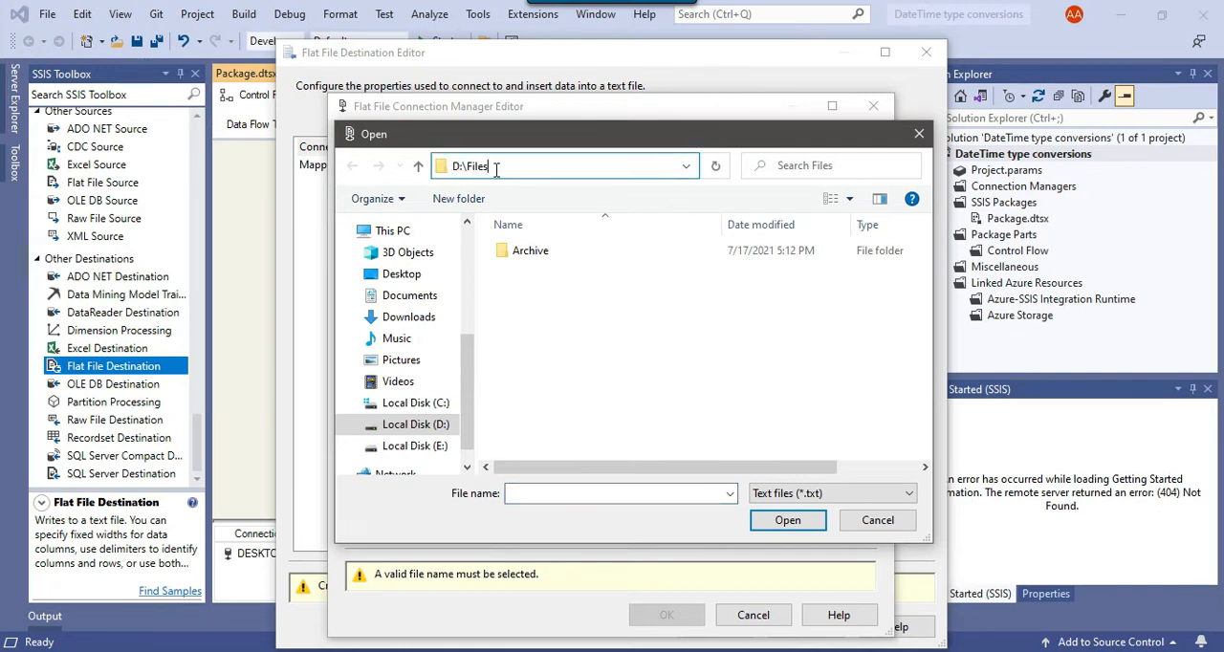
left_click(635, 388)
right_click(672, 494)
right_click(602, 381)
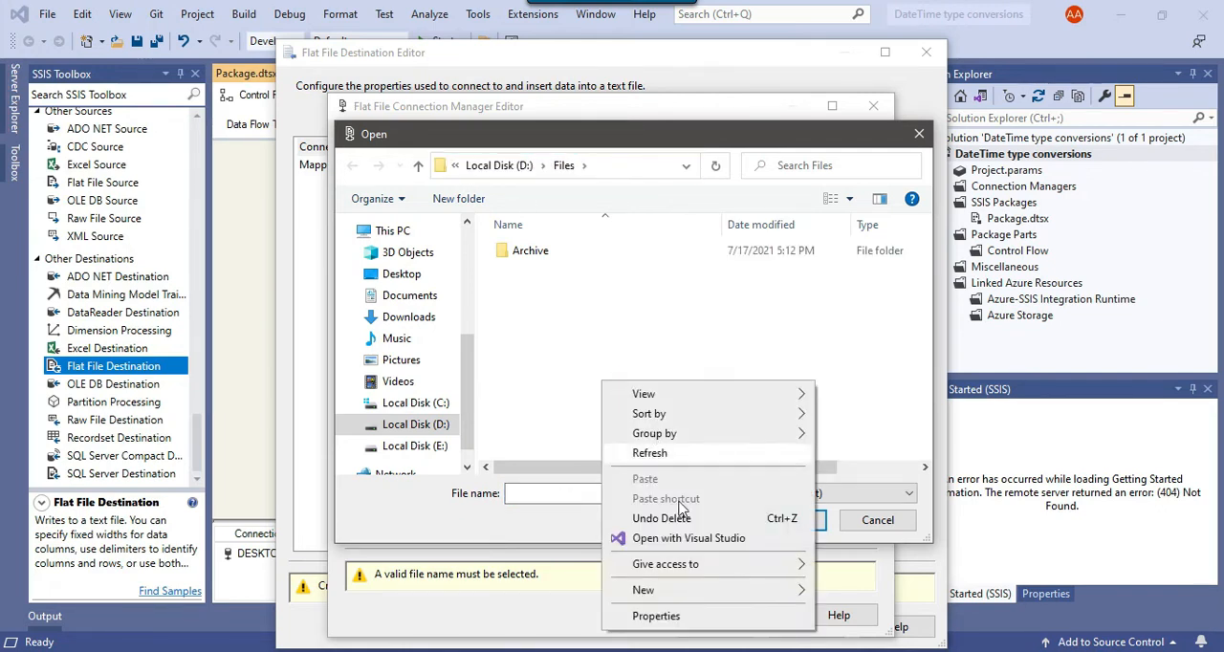
mouse_move(689, 590)
left_click(872, 549)
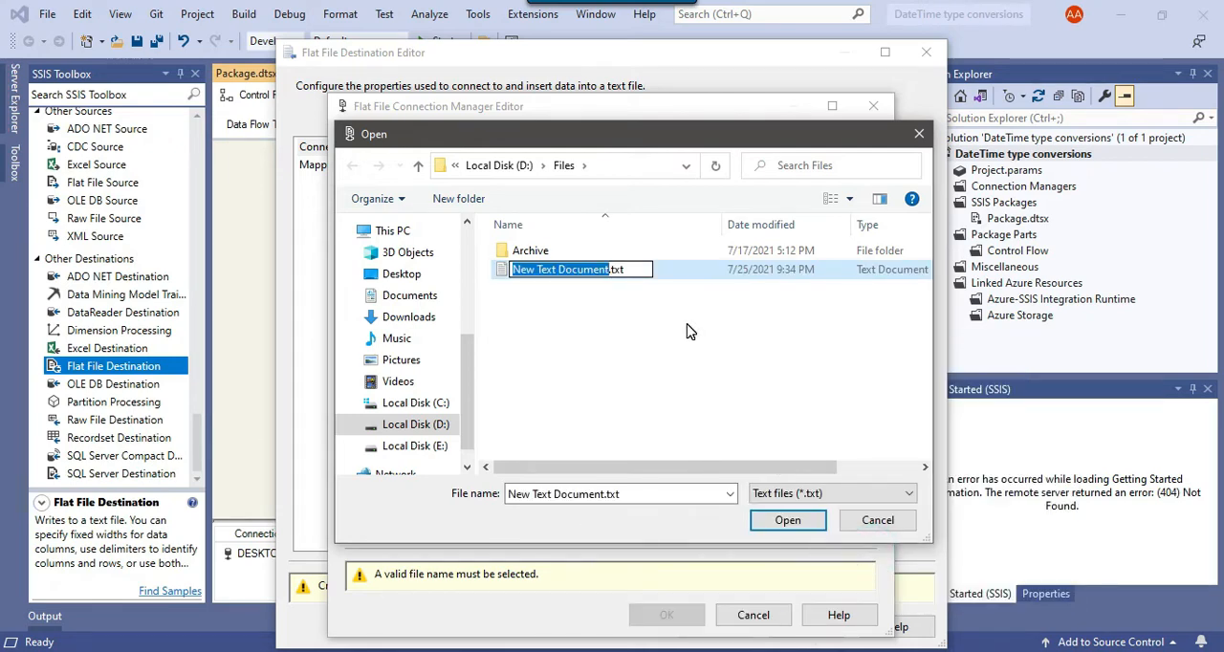
type("zipcode.S")
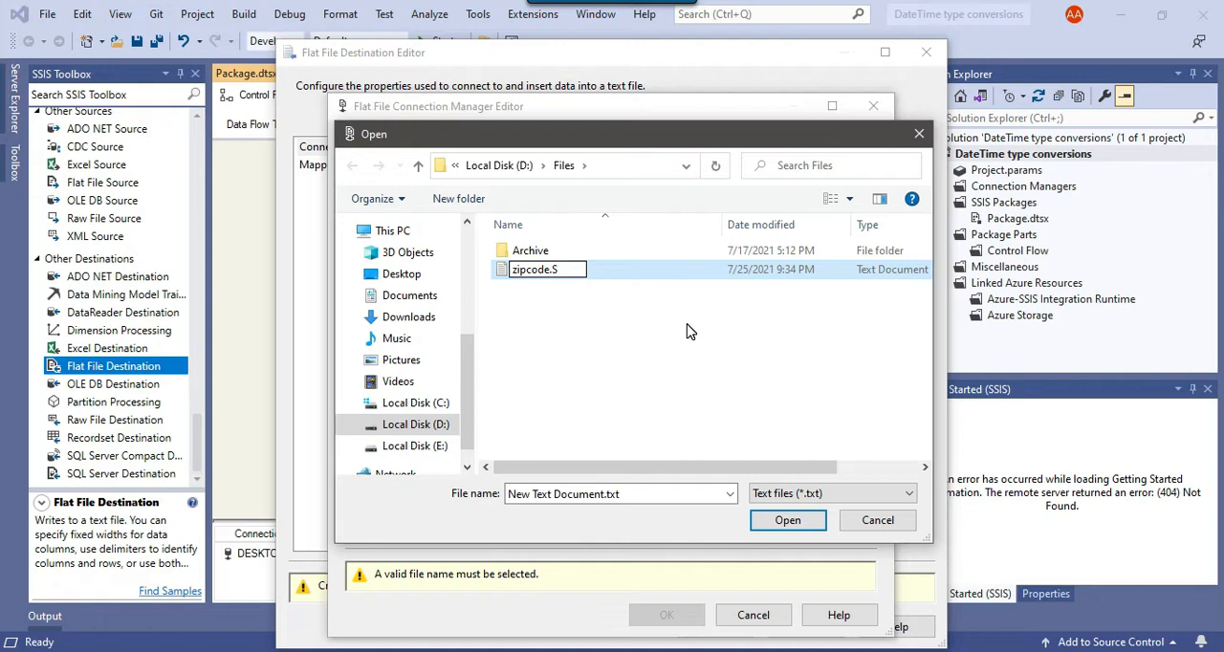
key("BackSpace")
type("CSV")
key("Return")
- Filter the file list to CSV files and choose zipcode.CSV as the connection's file
left_click(701, 343)
left_click(809, 499)
left_click(810, 505)
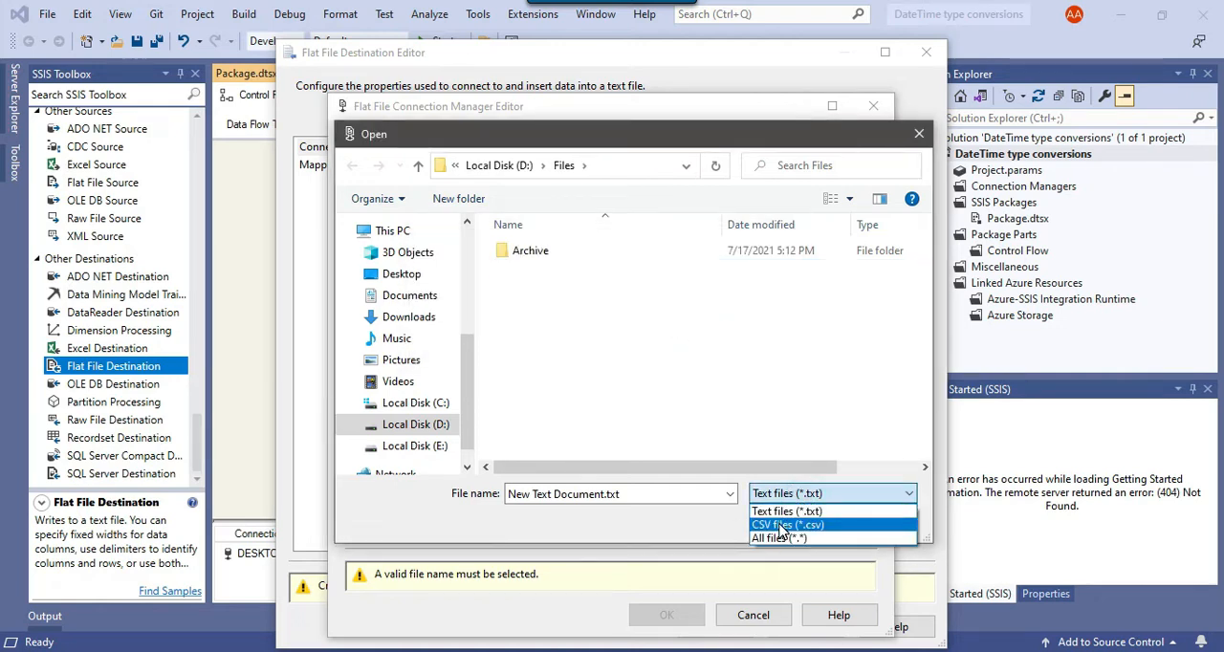
left_click(782, 525)
left_click(545, 270)
left_click(788, 522)
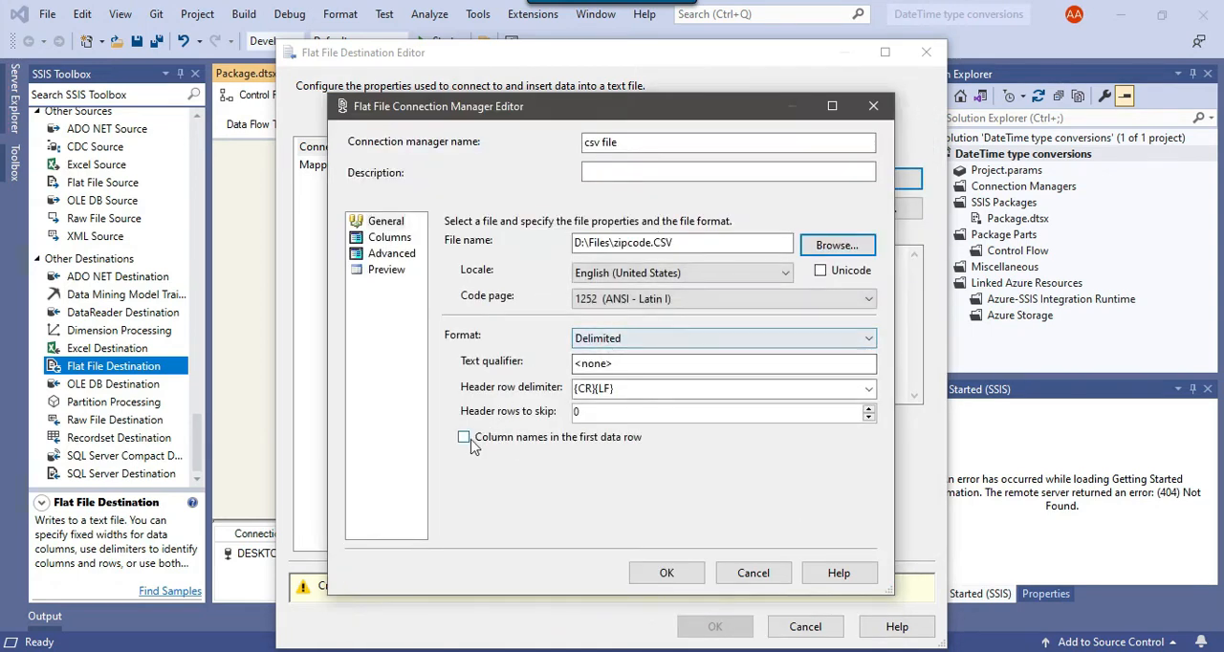
- Enable column names in the first data row for the connection, and accept the destination's default column mappings
left_click(465, 438)
left_click(655, 571)
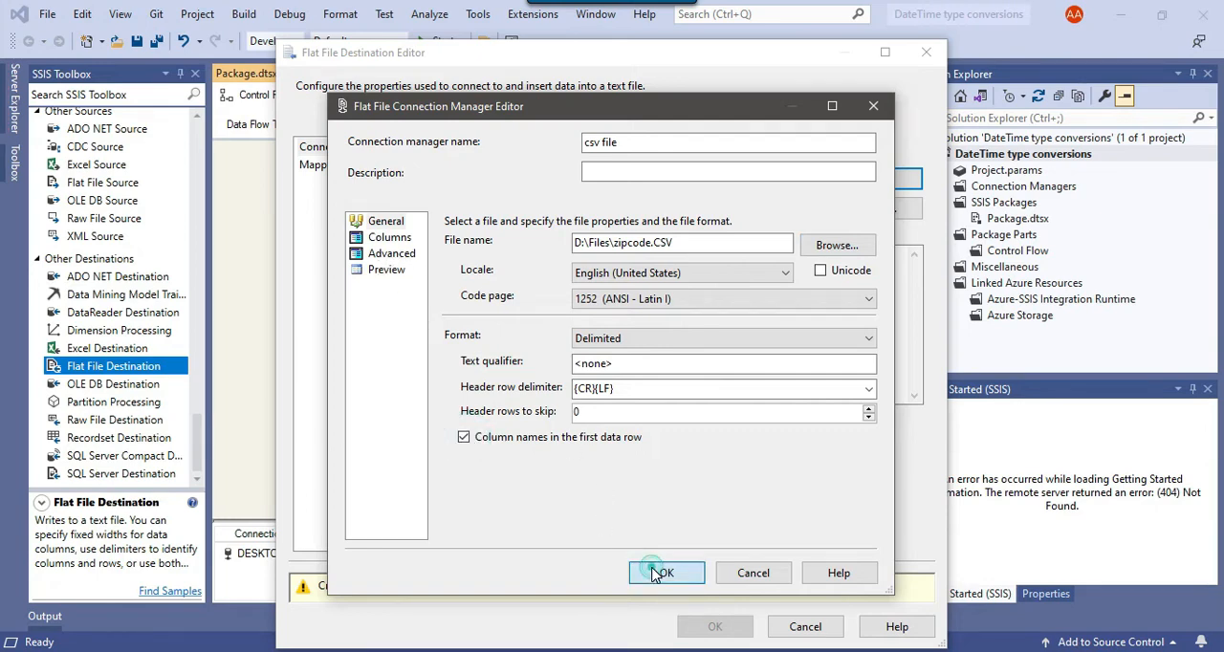
left_click(332, 167)
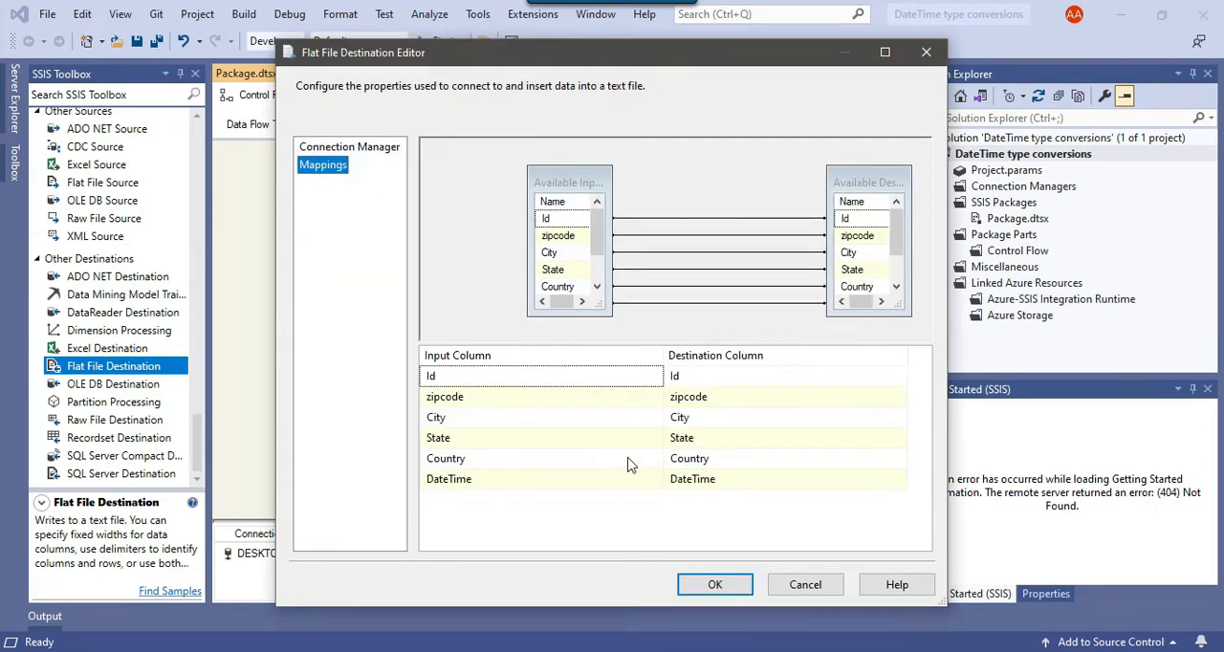
left_click(719, 587)
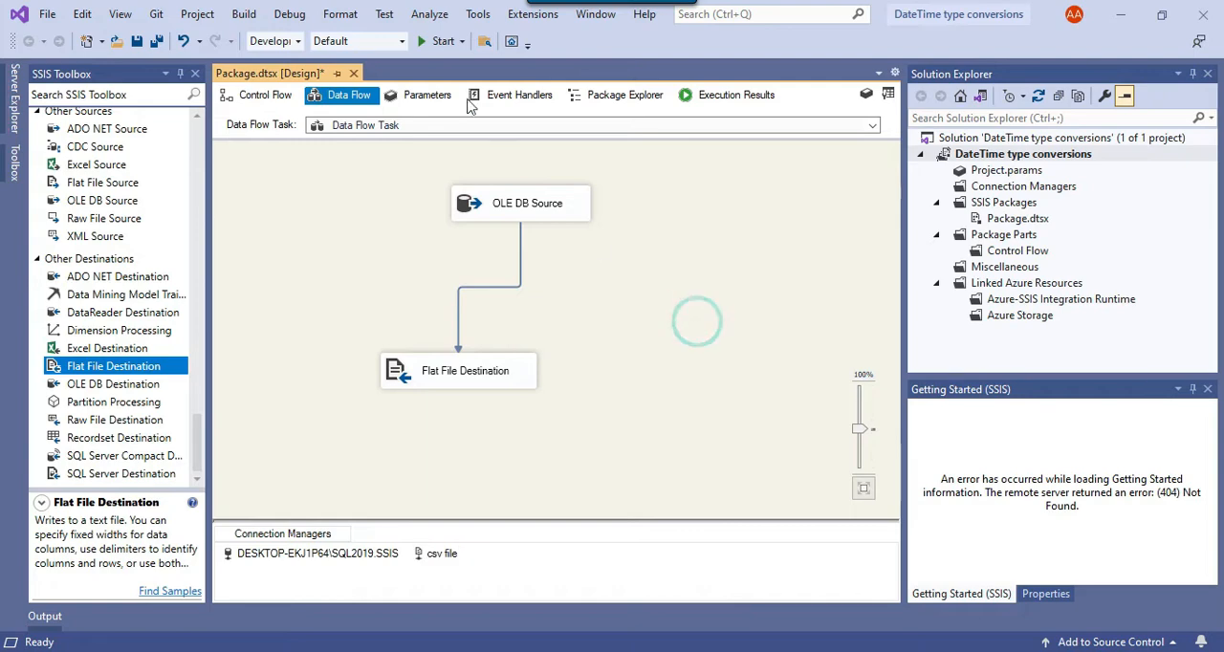
- Run the package and open the exported D:\Files\zipcode.CSV in Notepad++
left_click(442, 42)
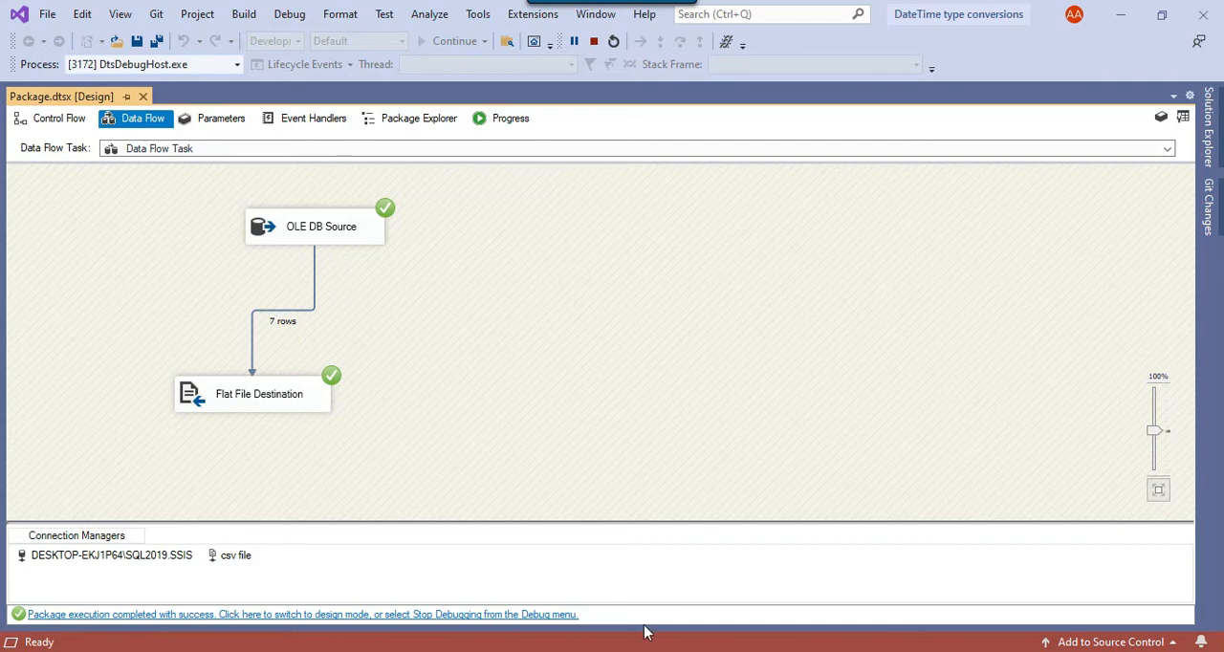
left_click(481, 651)
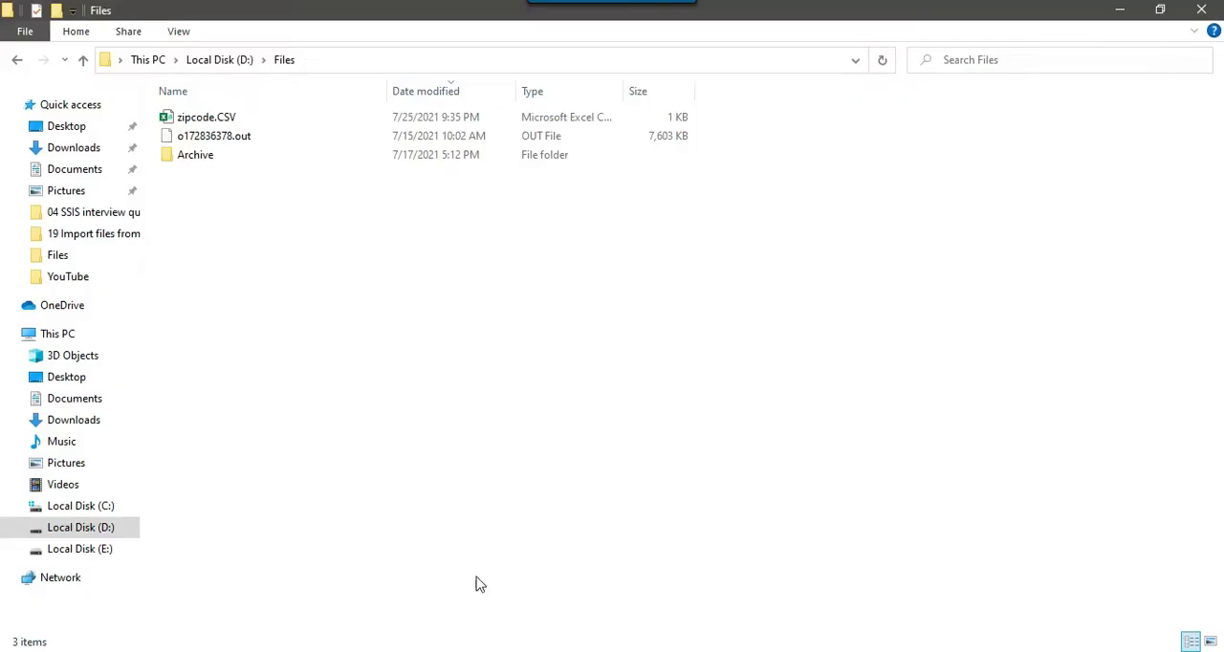
left_click(206, 120)
right_click(206, 120)
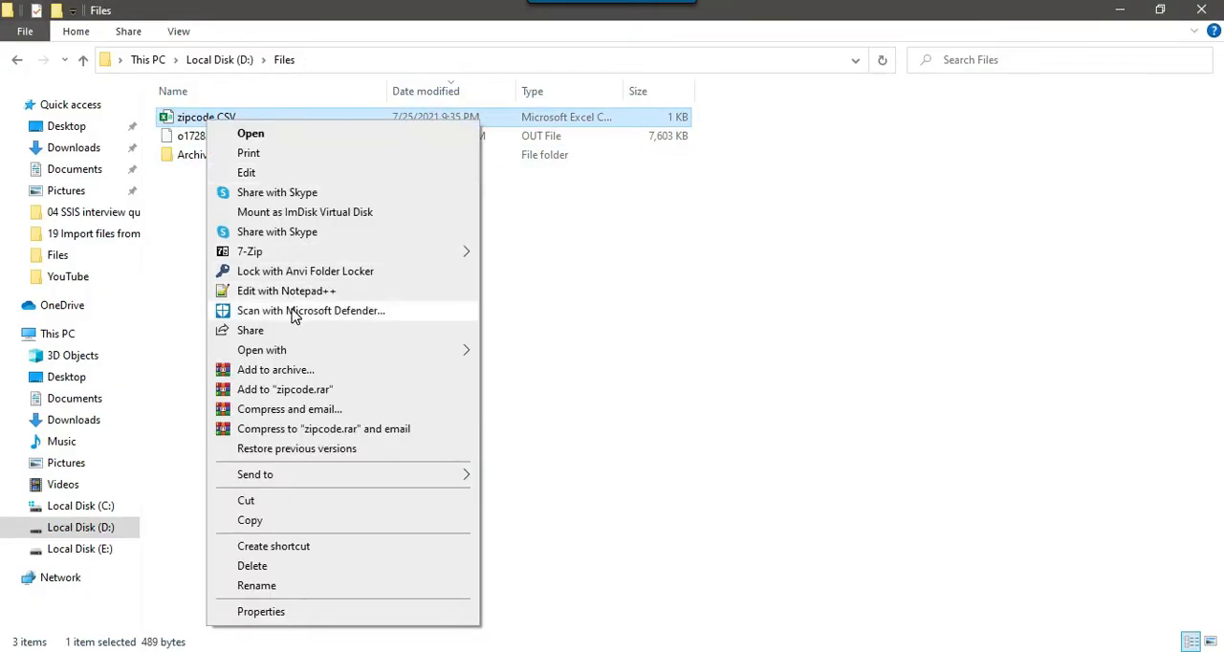
left_click(292, 293)
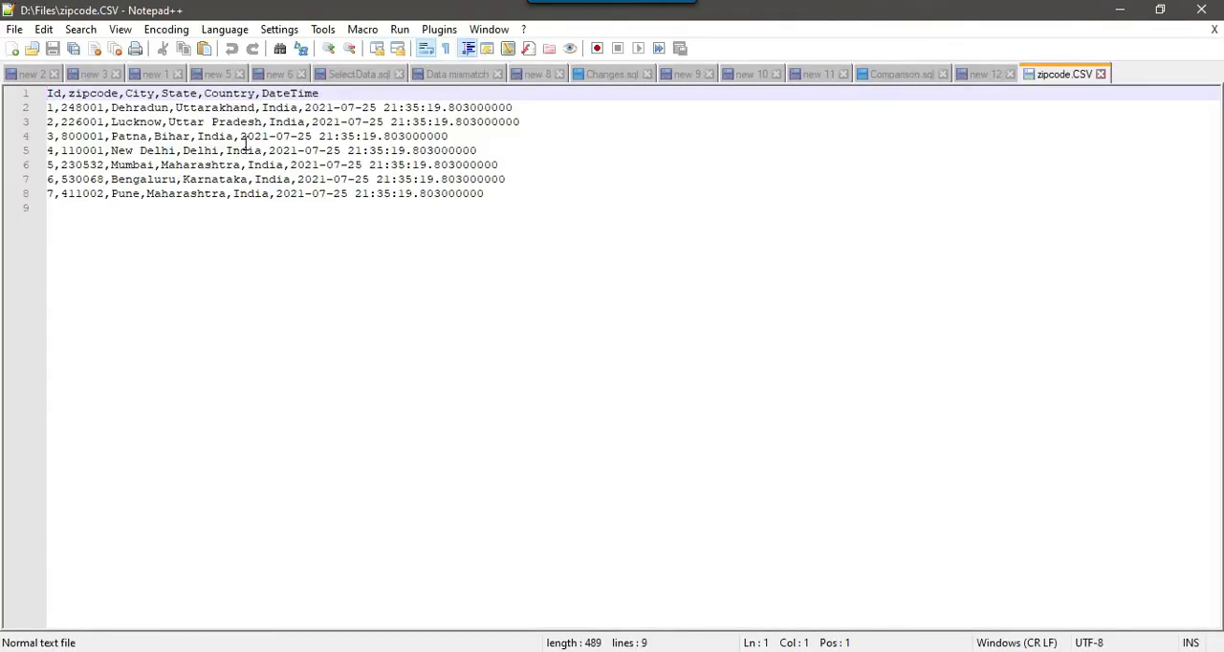
- Examine the format of the date and time values in the DateTime column of the exported zipcode.CSV
left_click_drag(262, 93, 523, 107)
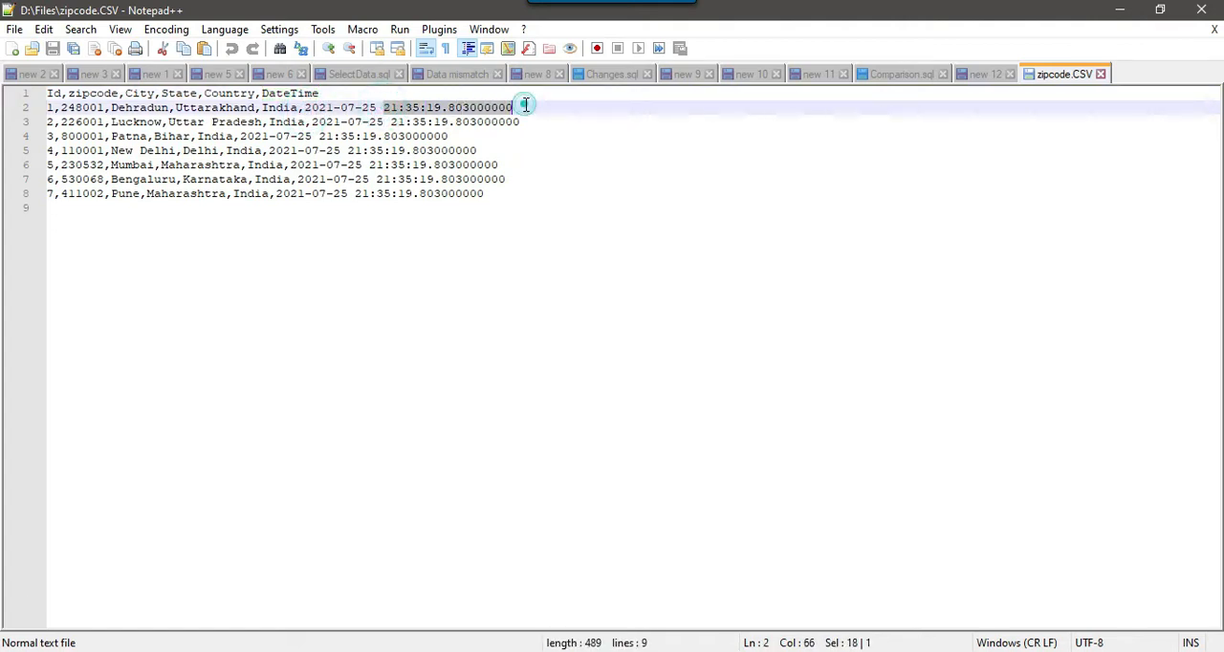
left_click_drag(428, 110, 533, 112)
left_click(434, 193)
left_click_drag(306, 107, 516, 108)
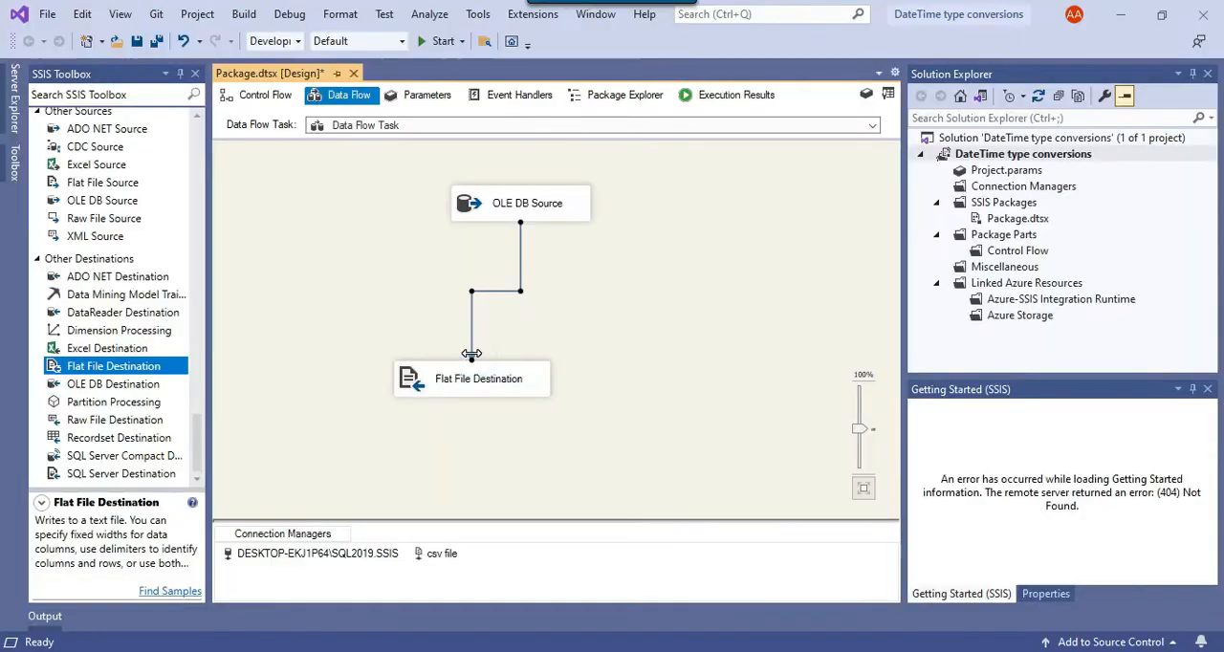
- Switch to Visual Studio and connect the OLE DB Source to a new Data Conversion transformation instead of the Flat File Destination
key("ctrl+z")
scroll(86, 222, "up", 5)
scroll(86, 222, "up", 10)
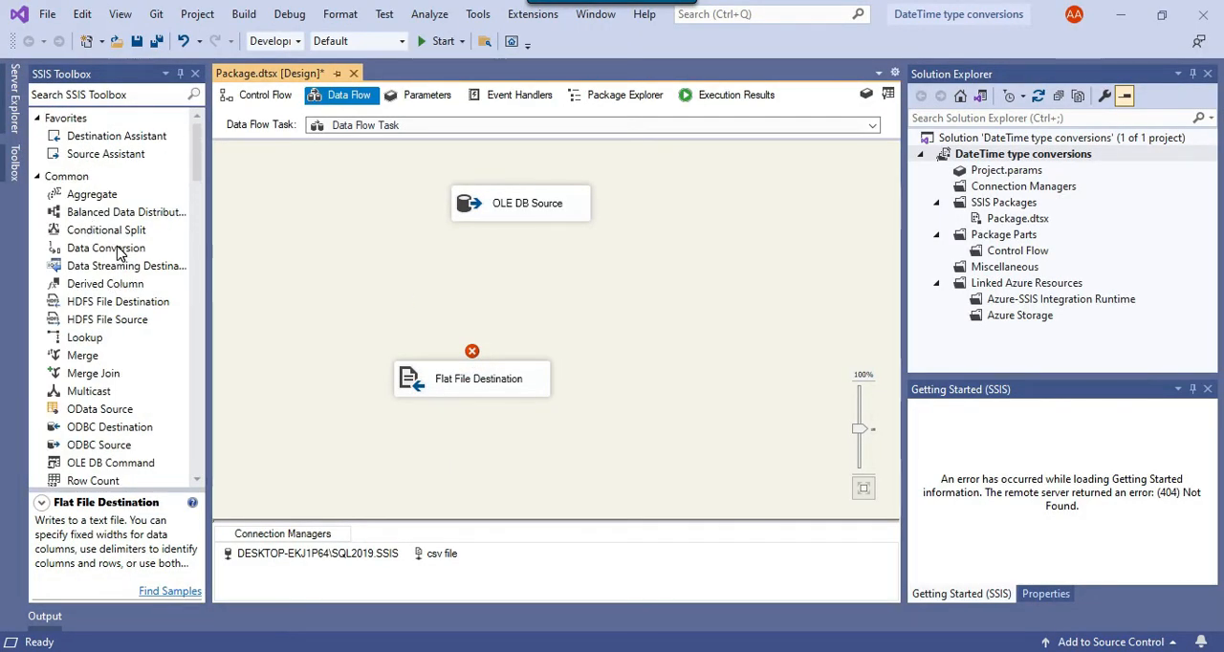
left_click_drag(119, 252, 141, 245)
left_click_drag(402, 256, 406, 258)
left_click(511, 202)
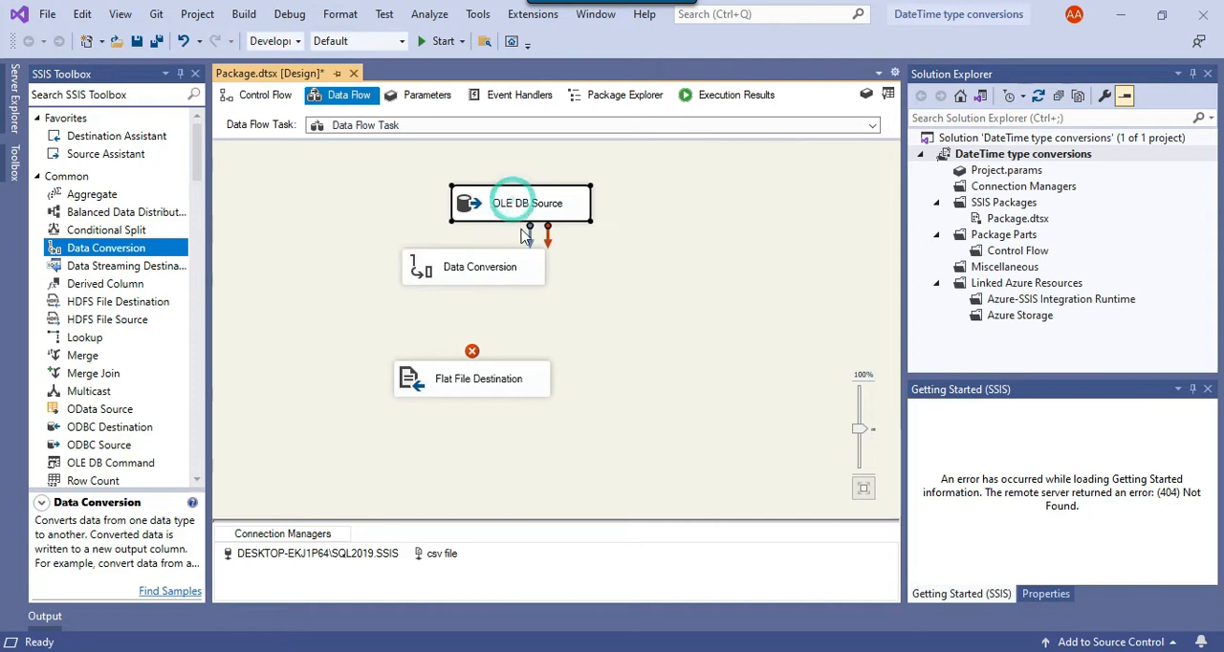
left_click_drag(524, 236, 469, 282)
- In the Data Conversion transformation, select the DateTime column and set its output data type to database date [DT_DBDATE]
right_click(457, 274)
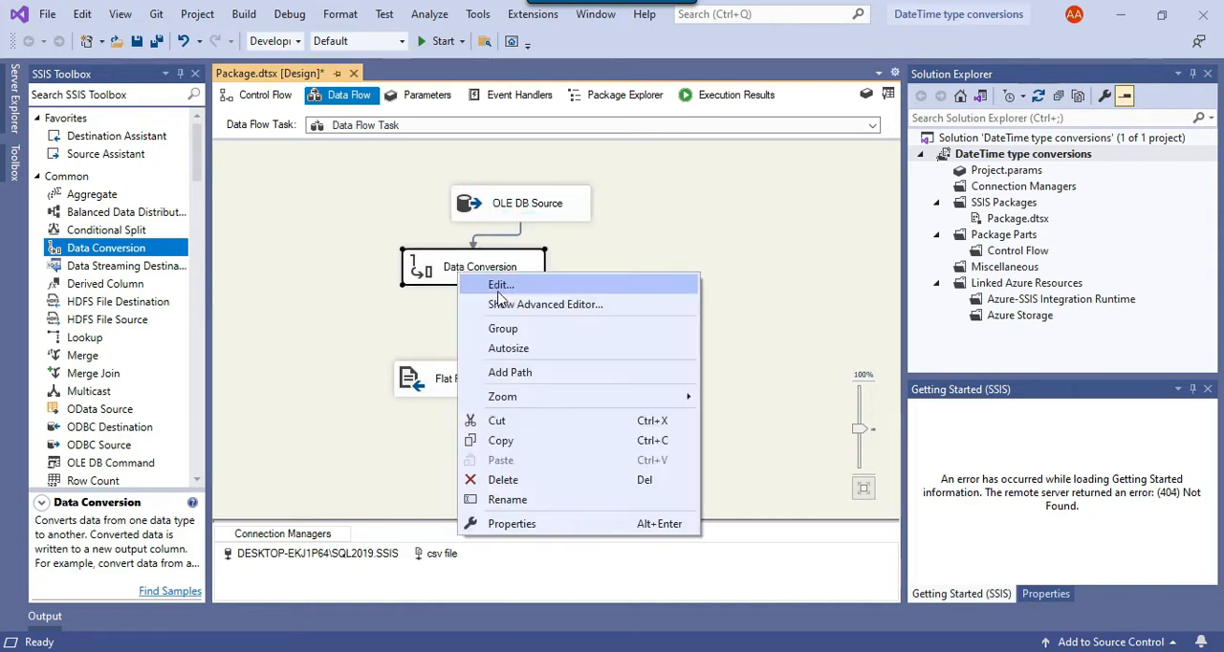
left_click(504, 281)
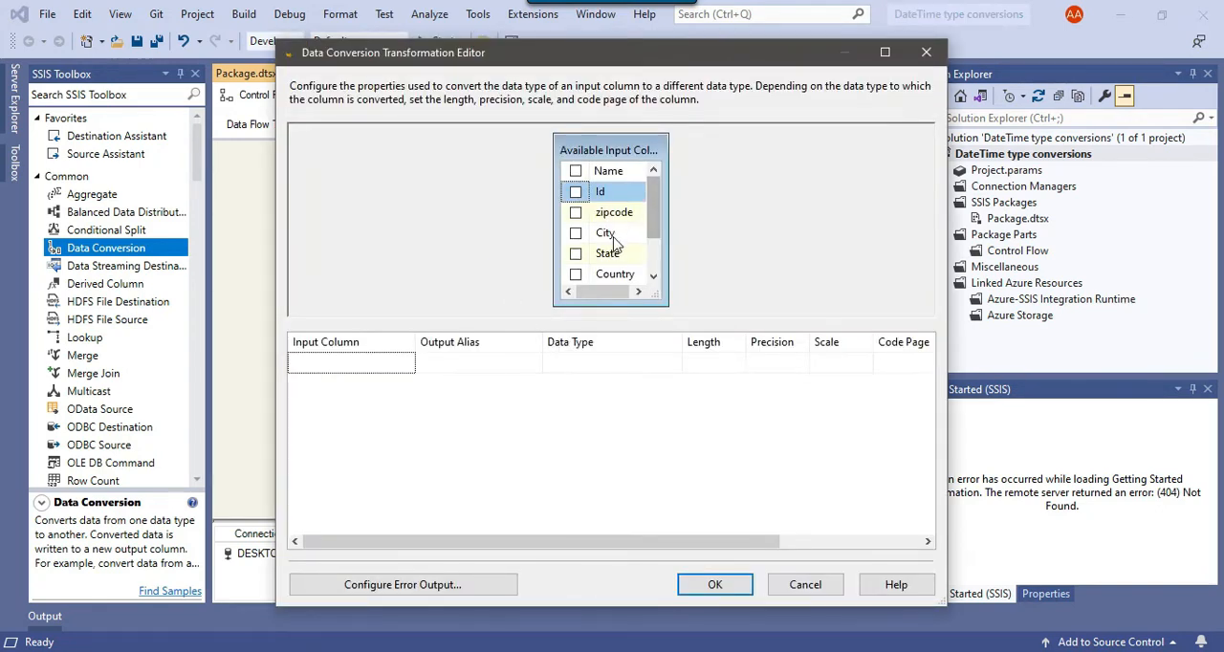
scroll(618, 243, "down", 2)
left_click(575, 253)
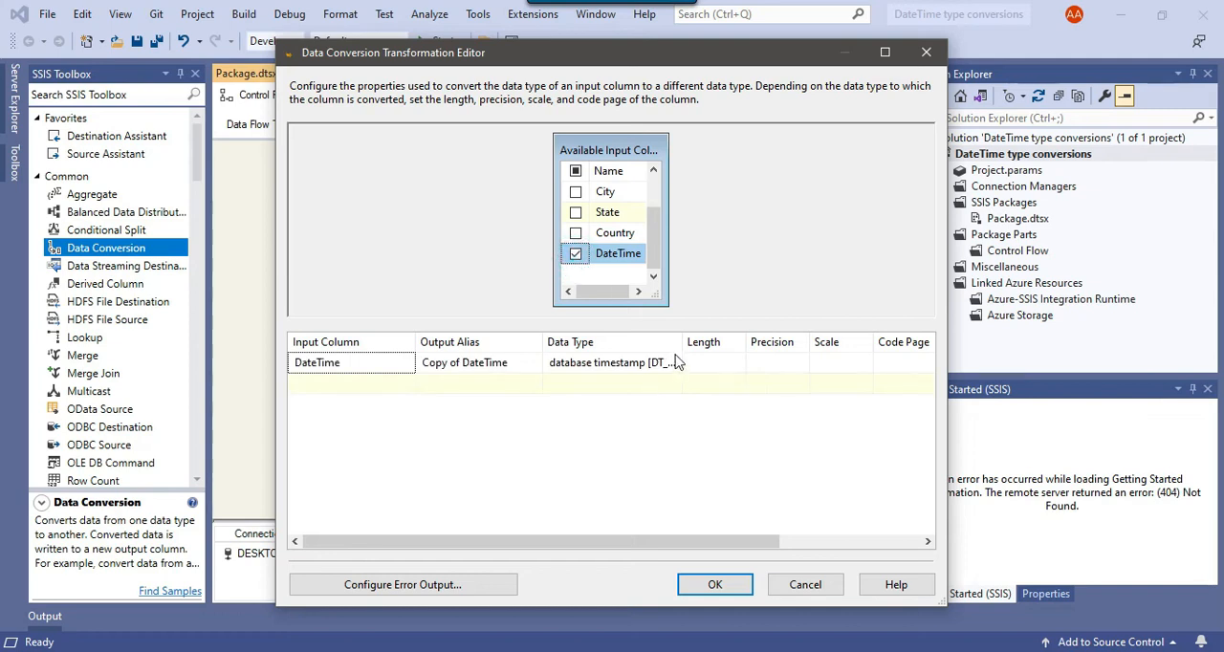
left_click(674, 364)
double_click(683, 342)
left_click(656, 364)
left_click(656, 363)
scroll(666, 421, "up", 2)
scroll(667, 421, "up", 2)
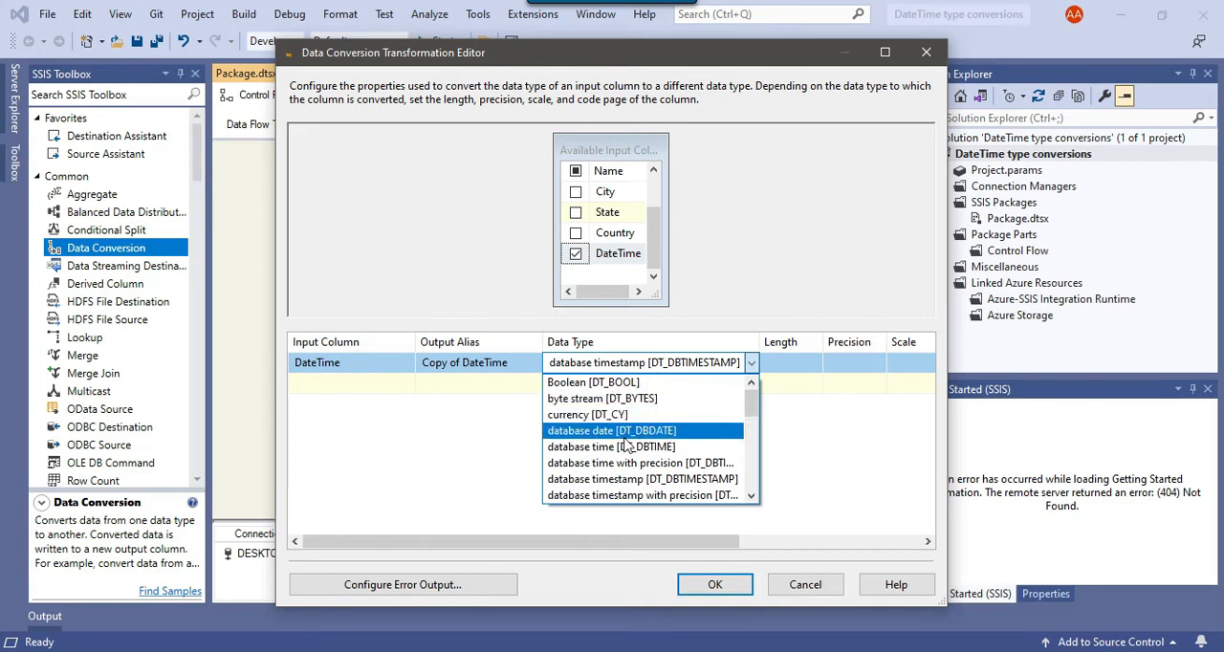
left_click(628, 431)
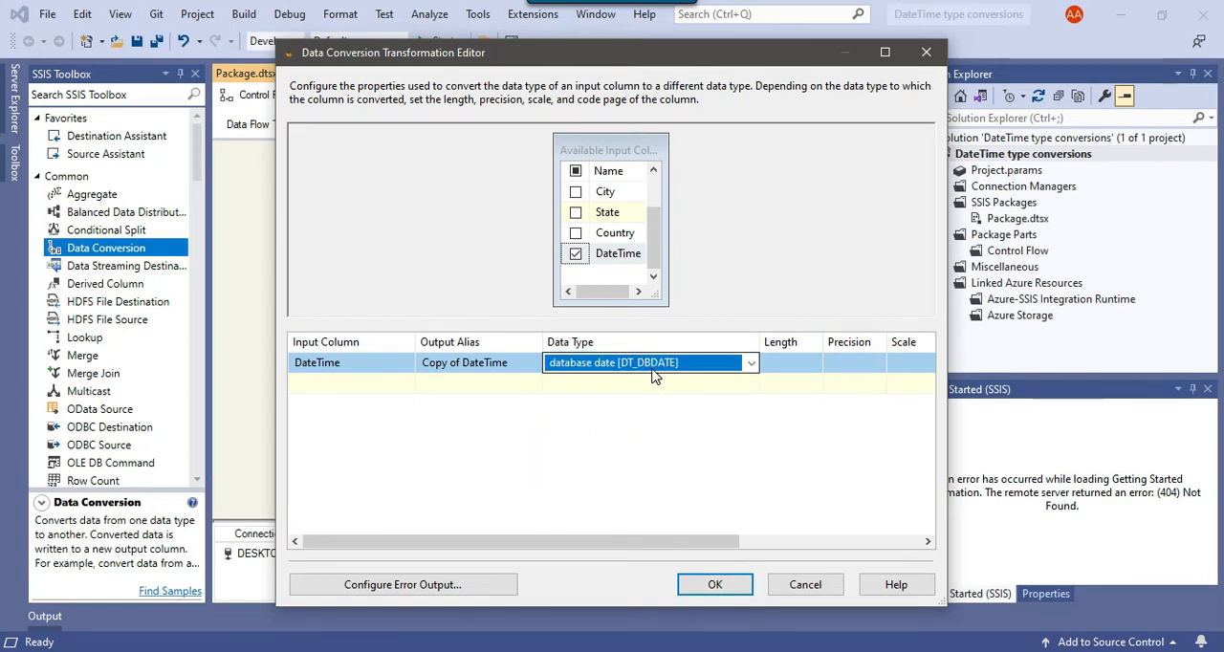
- Set the converted column's output alias to DateTime_SSIS and accept the transformation settings
left_click(490, 368)
left_click_drag(462, 362, 375, 367)
key("Delete")
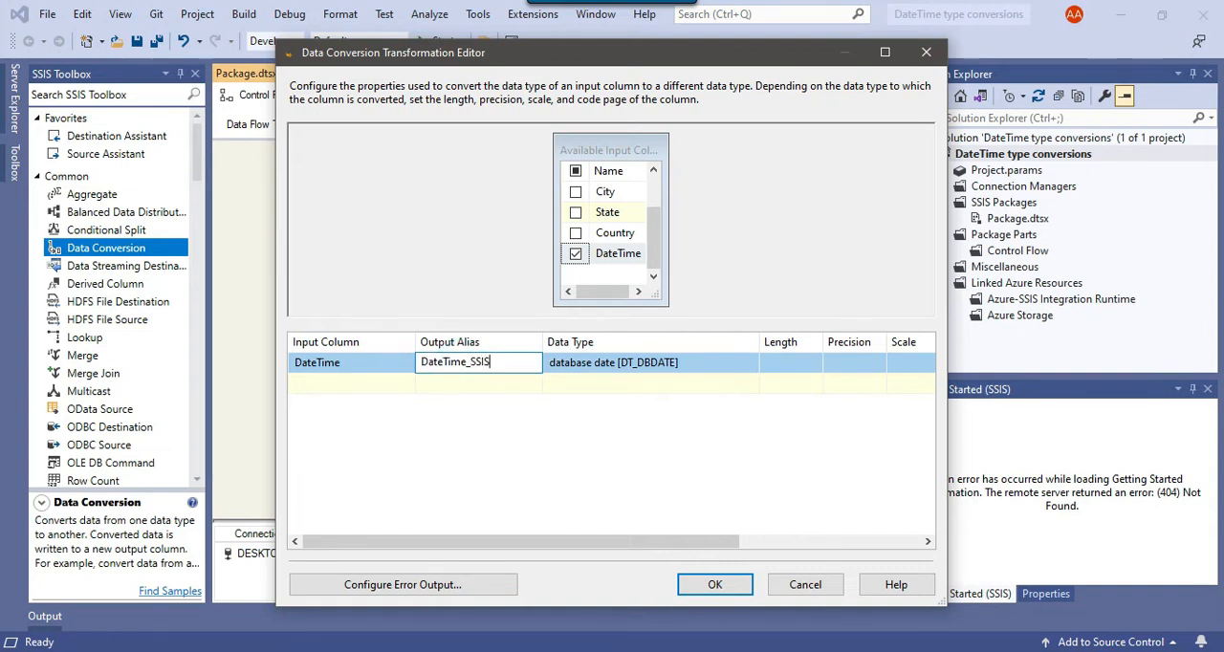
left_click(714, 585)
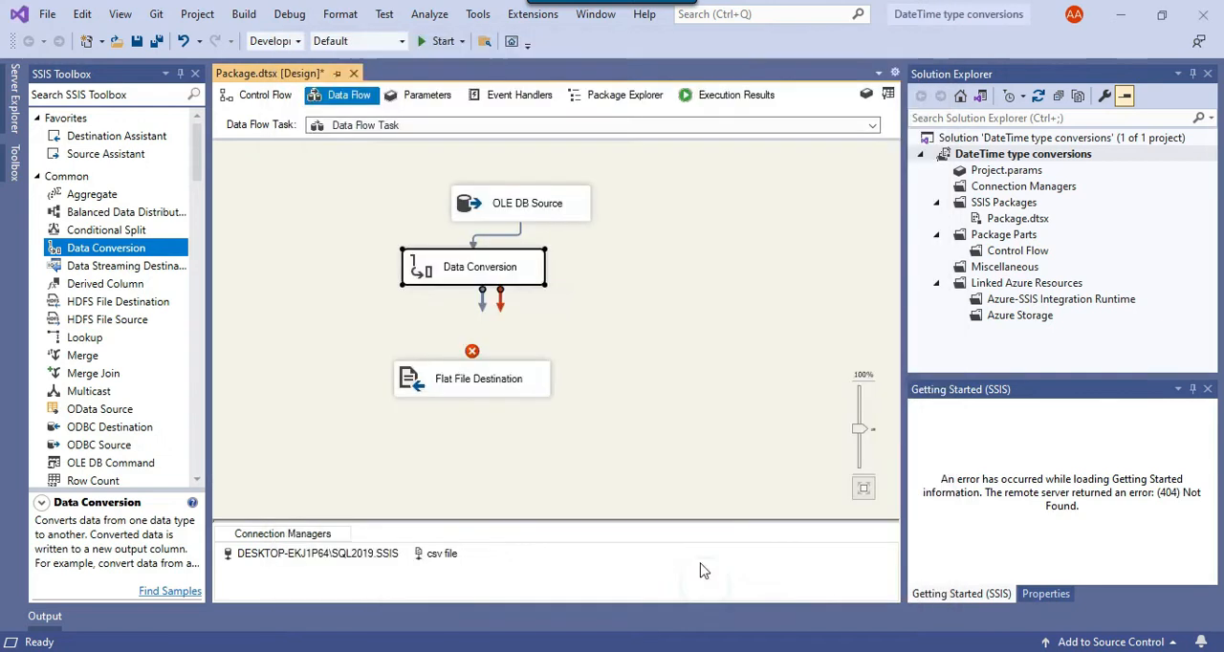
- Connect the Data Conversion transformation's output to the Flat File Destination
left_click(510, 276)
left_click_drag(482, 298, 473, 388)
left_click(459, 383)
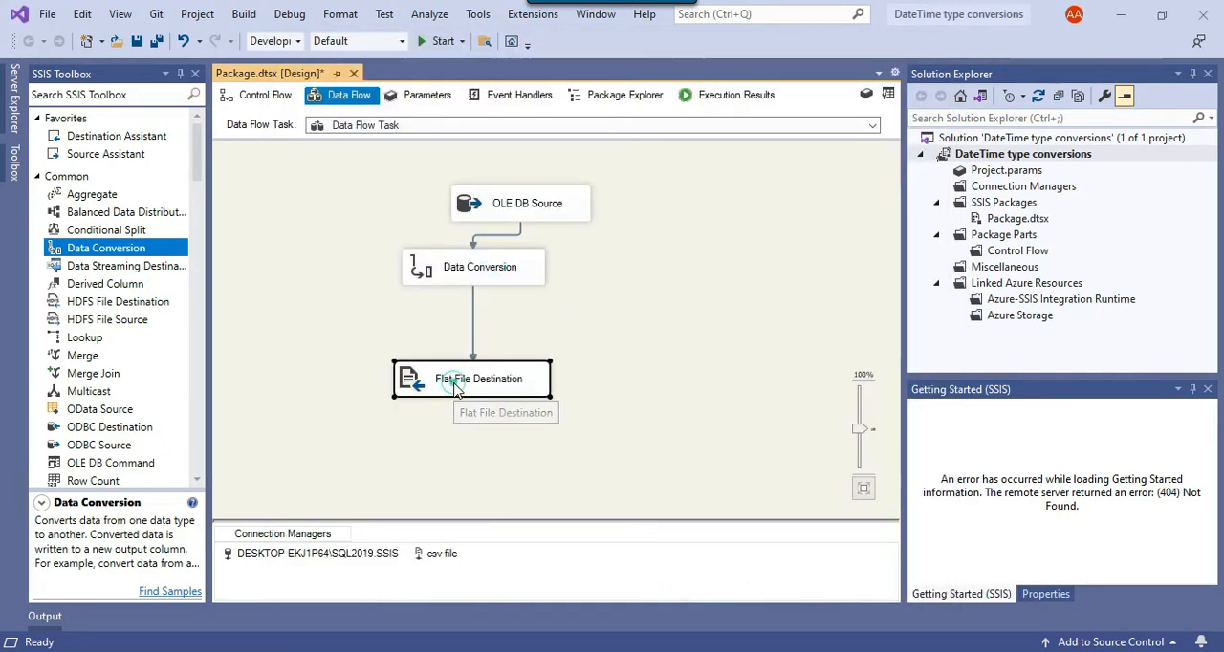
left_click(551, 430)
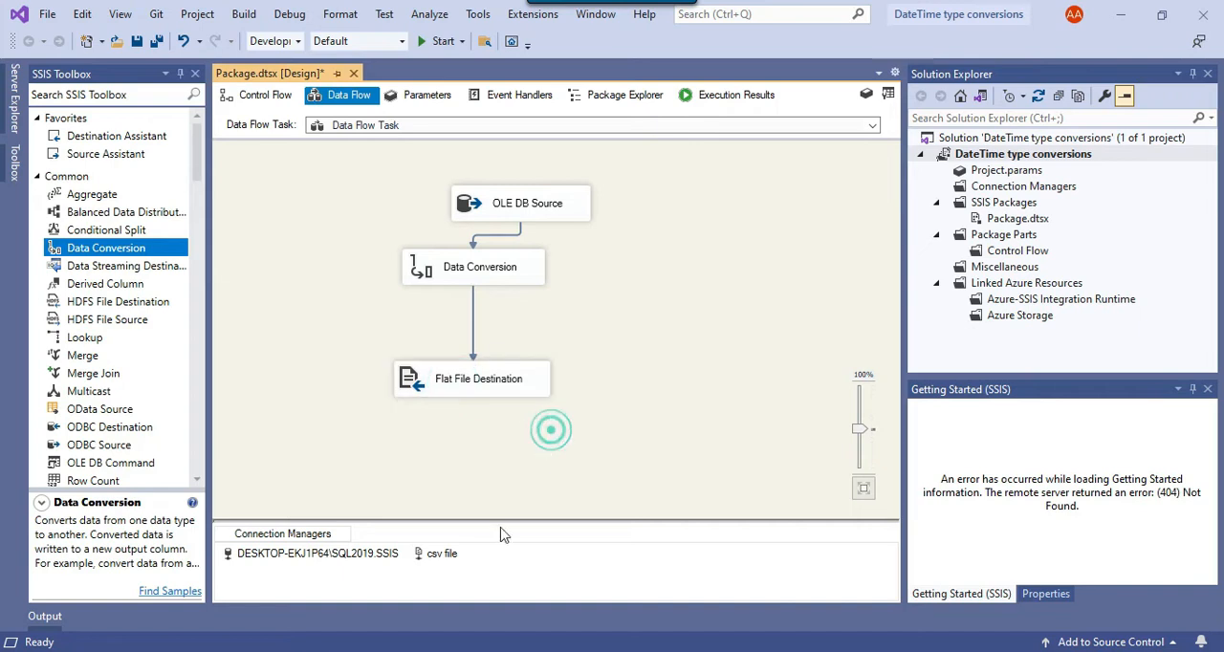
- Edit the csv file connection manager and add a new column named Date_SSIS after DateTime
right_click(437, 564)
left_click(481, 315)
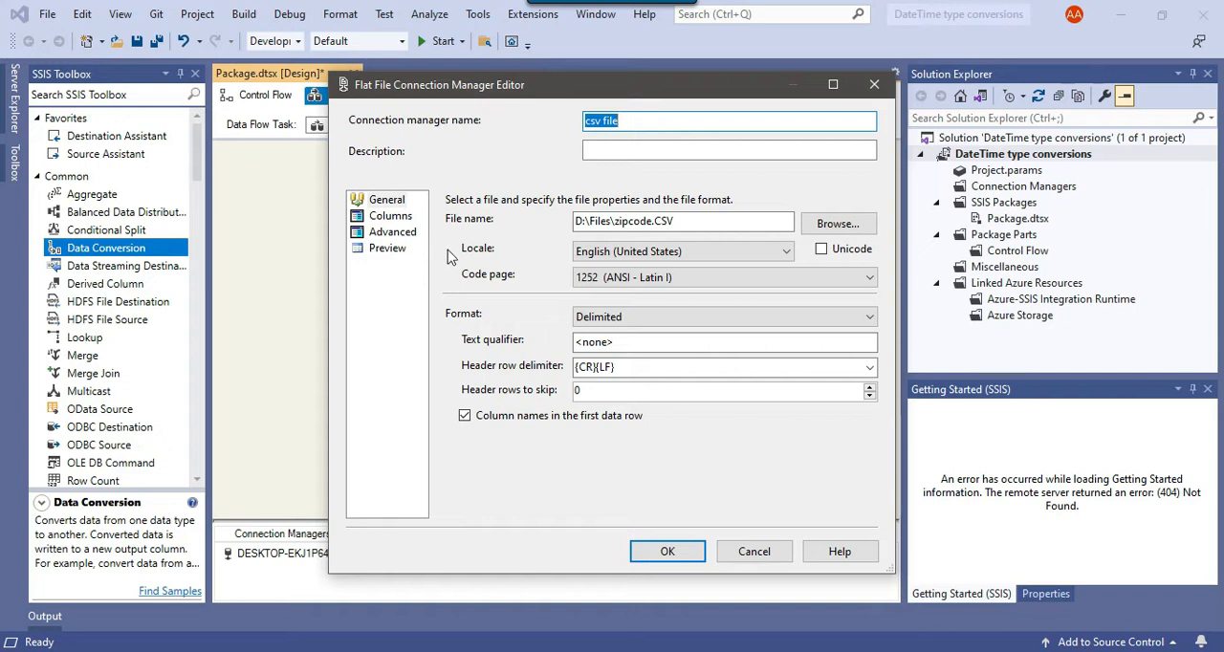
left_click(390, 234)
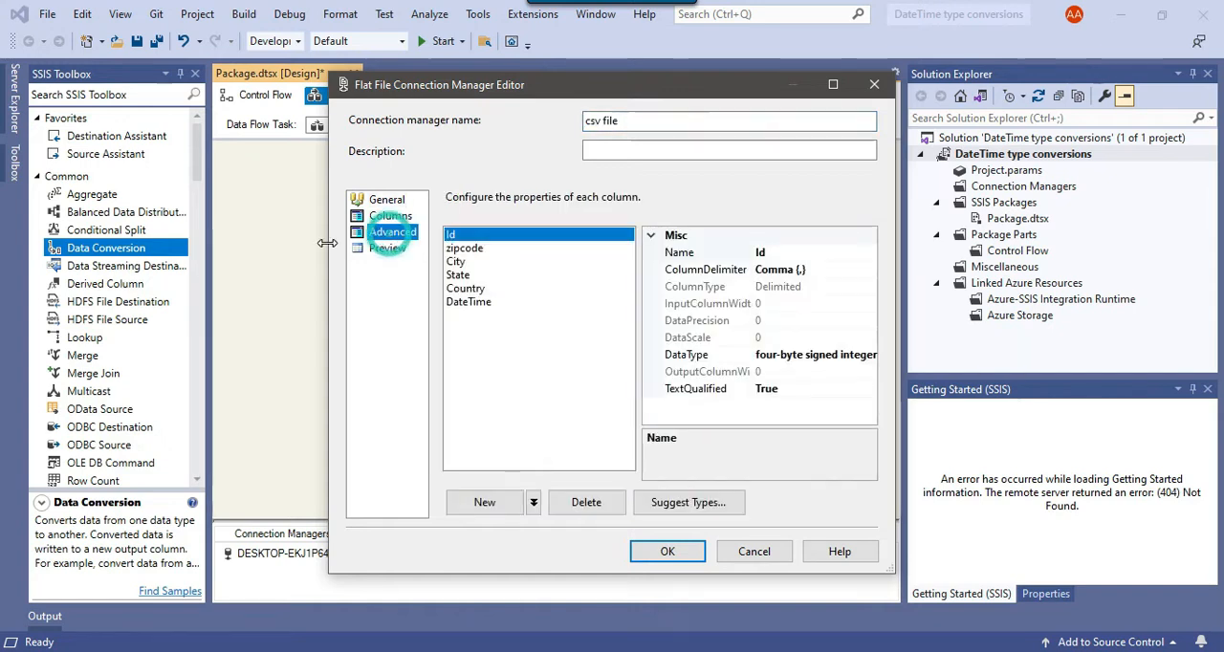
left_click(489, 509)
left_click(832, 253)
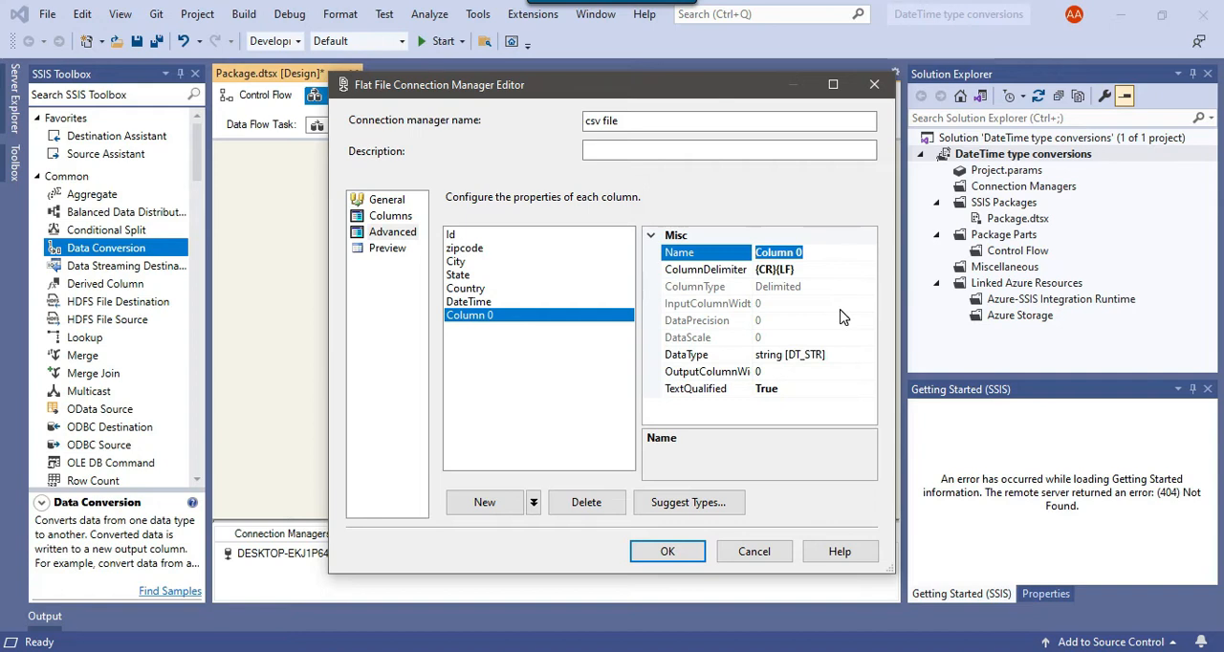
type("Date_SSIS")
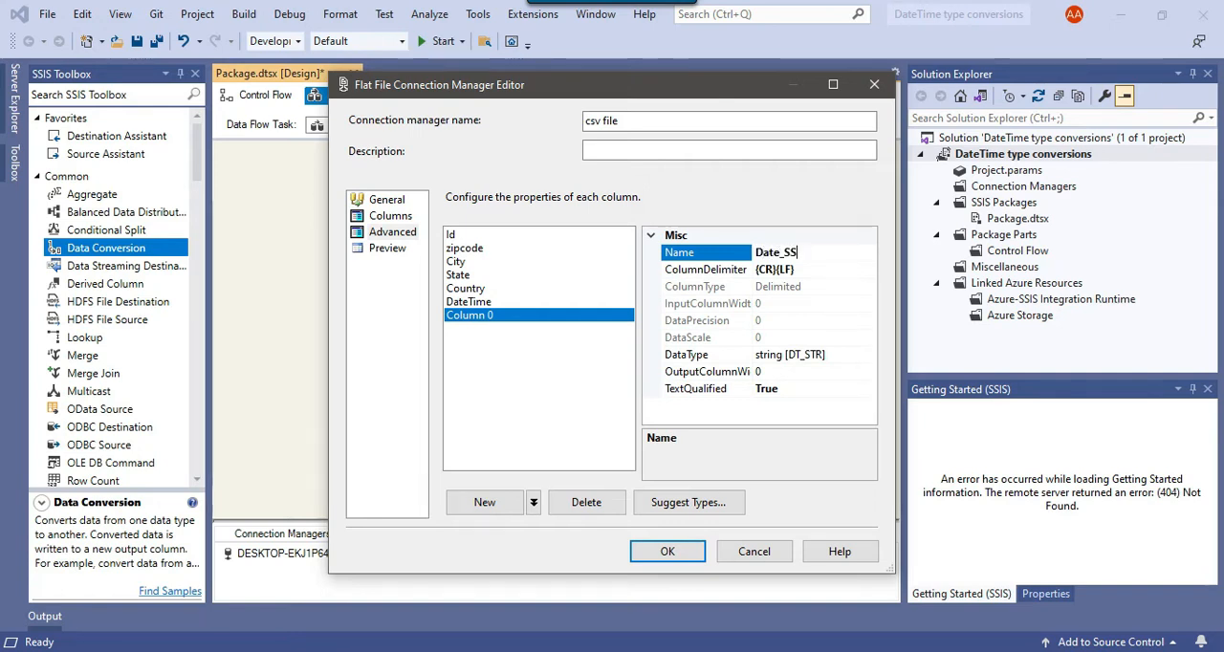
left_click(532, 378)
- Set the Date_SSIS column's output width to 50 and accept the connection manager changes
left_click(802, 371)
key("BackSpace")
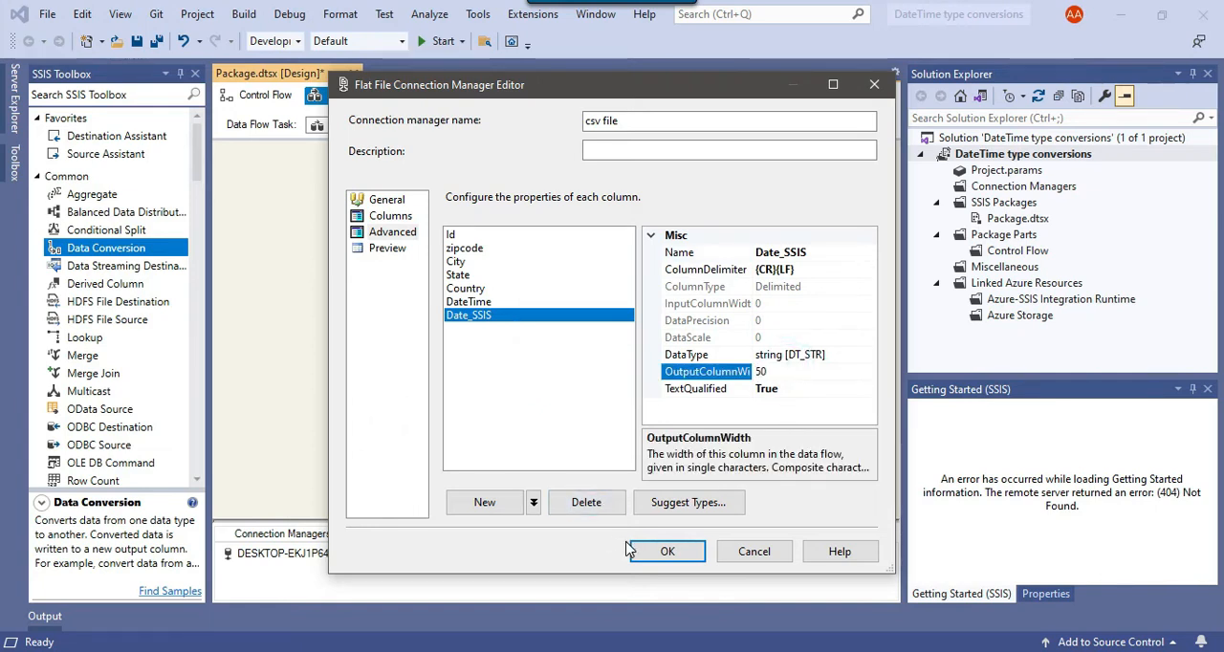
left_click(656, 551)
- In the Flat File Destination's mappings, map the DateTime_SSIS input column to the Date_SSIS destination column and accept
left_click(524, 379)
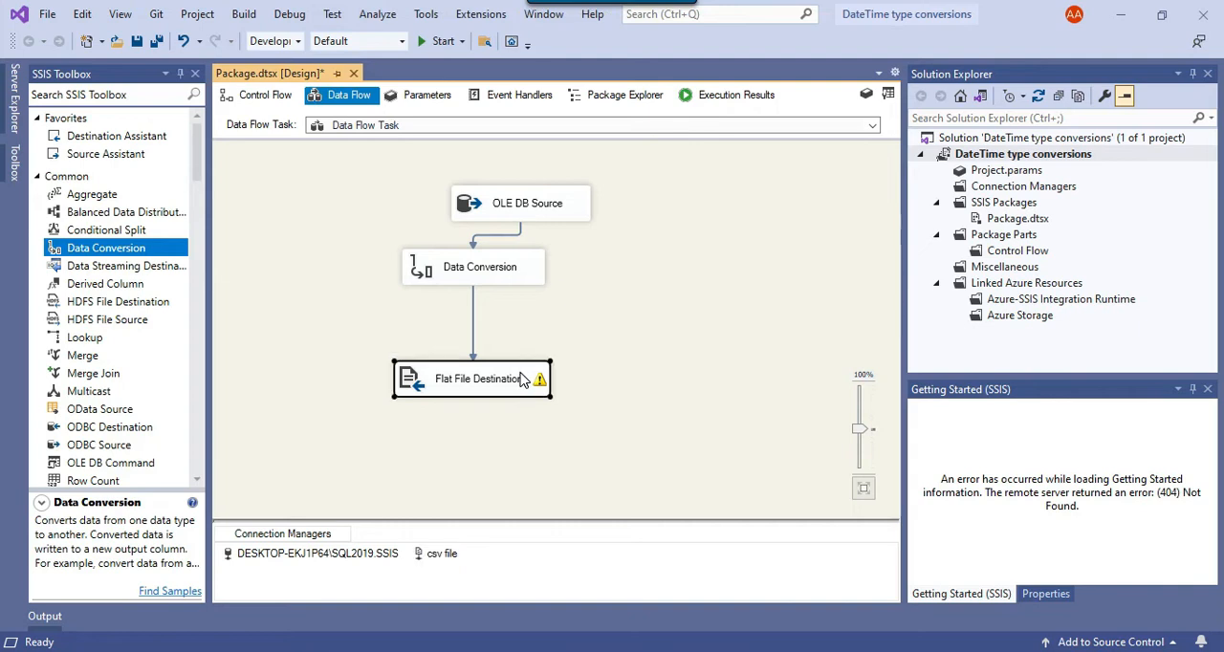
right_click(536, 380)
left_click(574, 385)
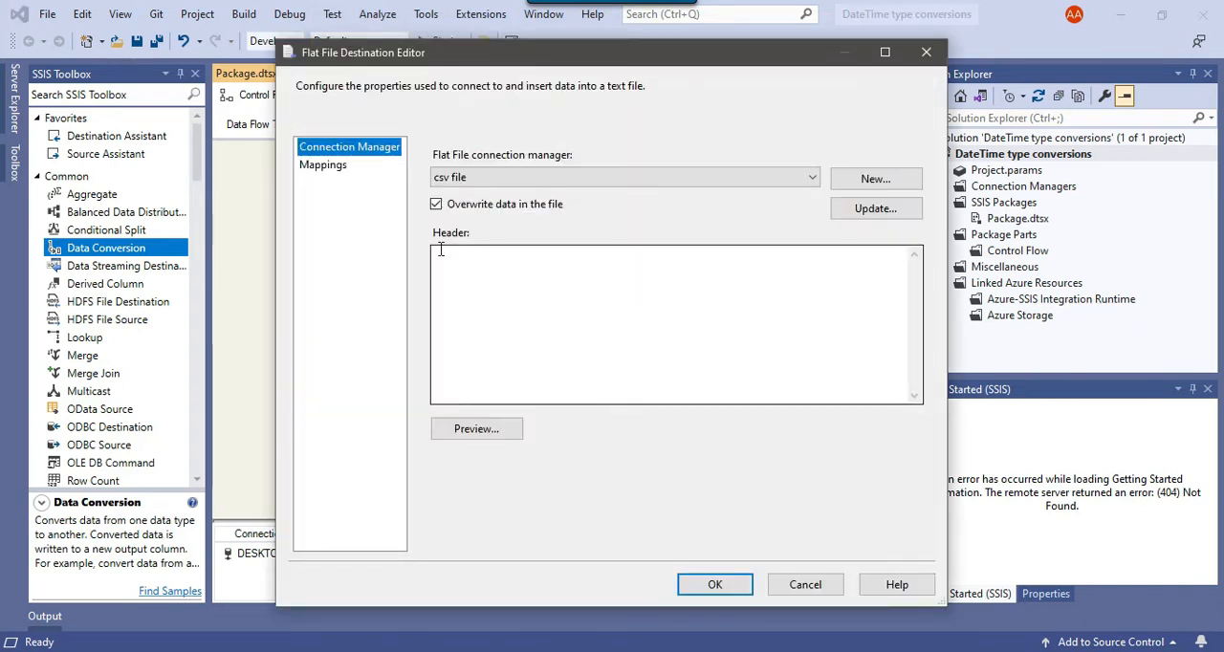
left_click(334, 164)
left_click(519, 500)
left_click(522, 502)
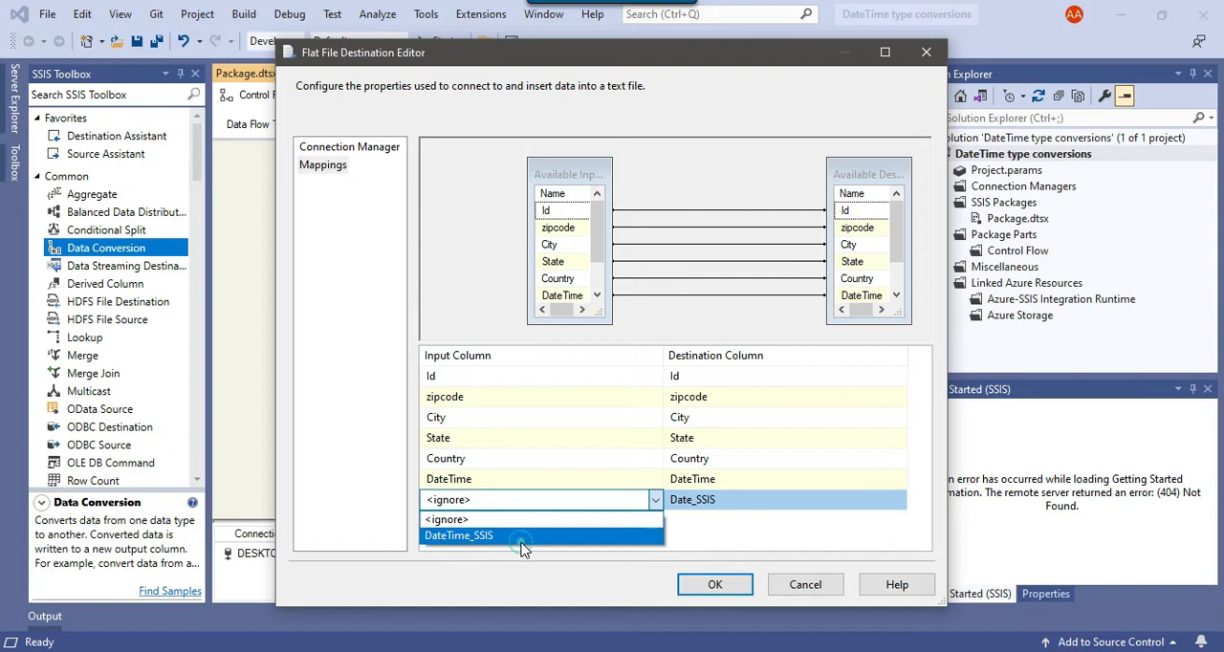
left_click(521, 537)
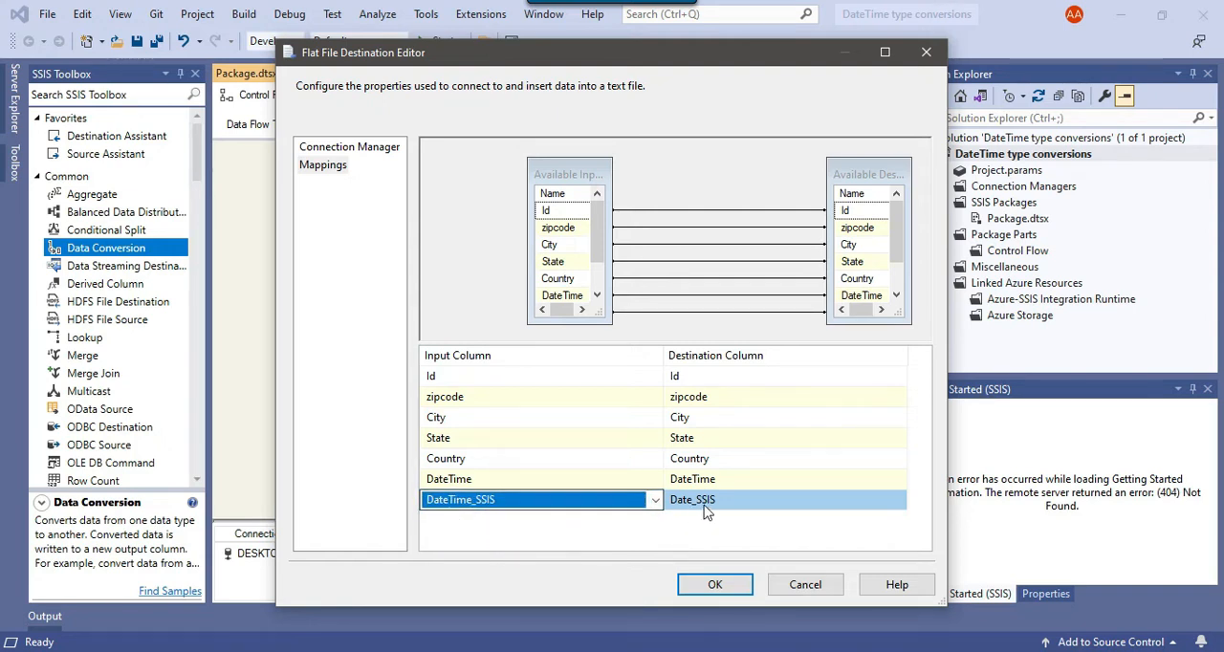
left_click(716, 584)
- Tidy the Data Conversion's position, run the package, and reload the updated zipcode.CSV in Notepad++
left_click(669, 356)
left_click_drag(472, 267, 482, 282)
left_click(644, 250)
left_click(425, 40)
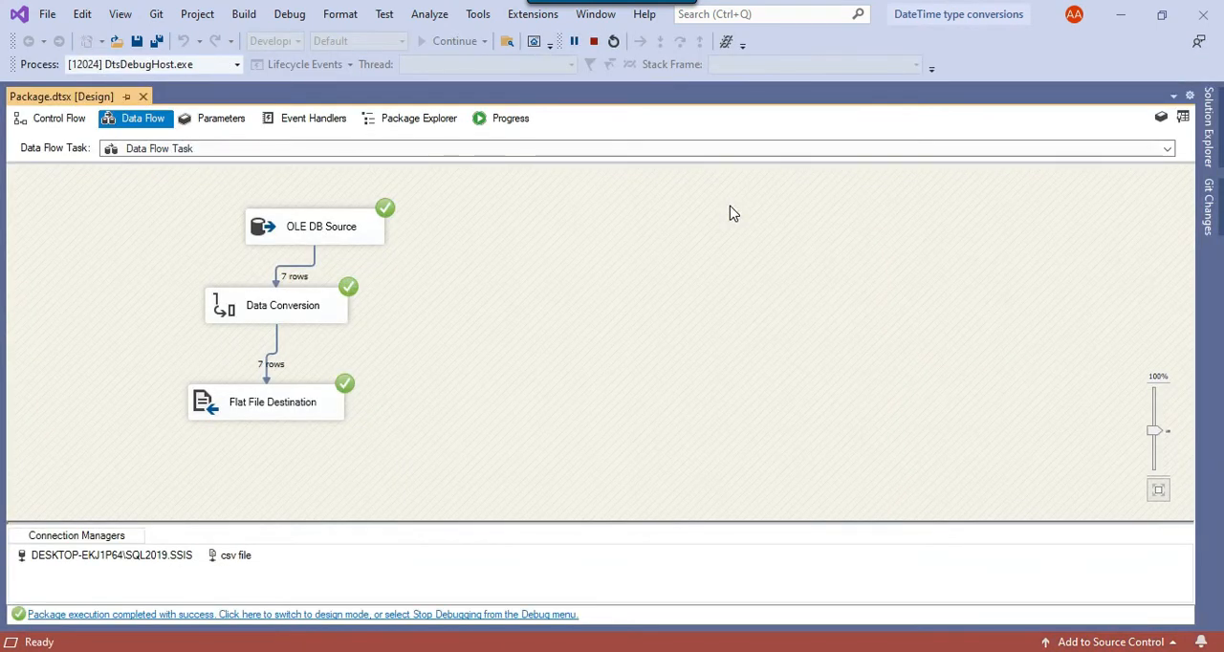
key("alt+Tab")
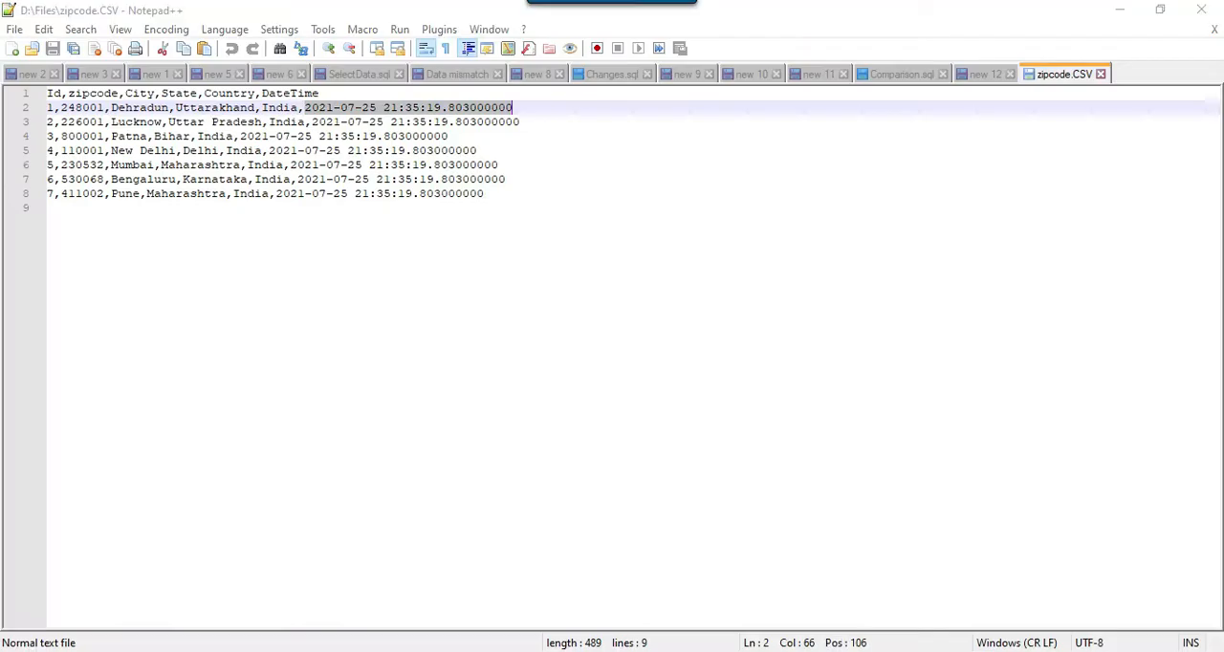
left_click(642, 402)
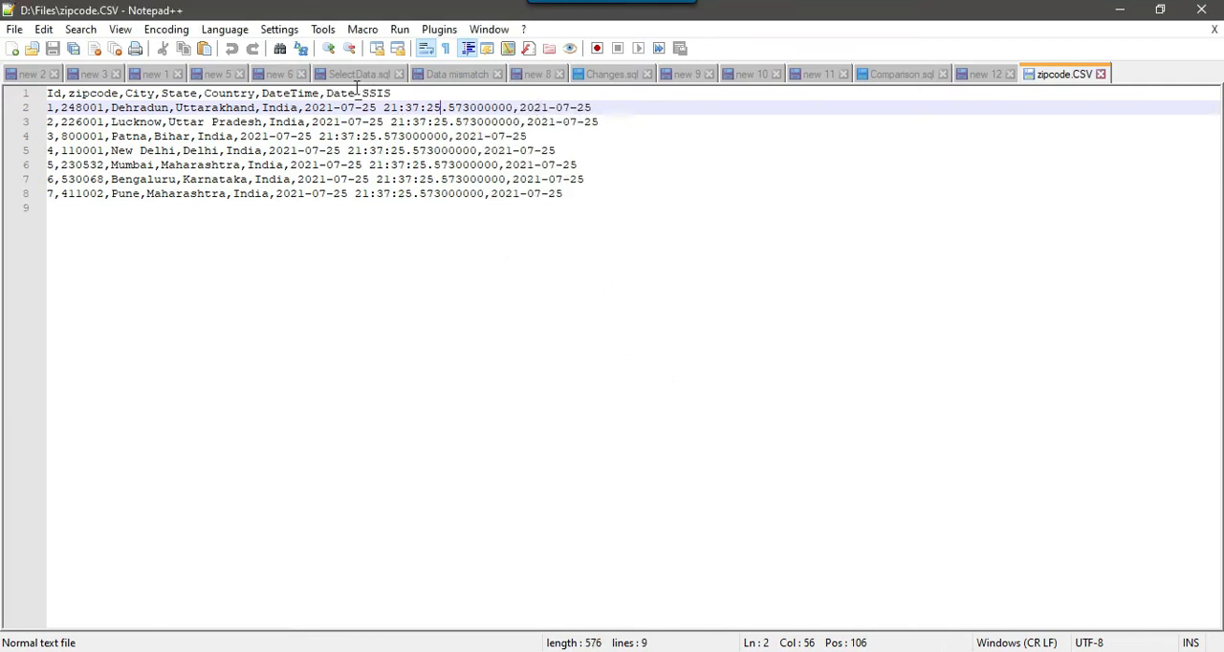
- Compare the Date_SSIS values with the DateTime values in the reloaded zipcode.CSV
double_click(328, 93)
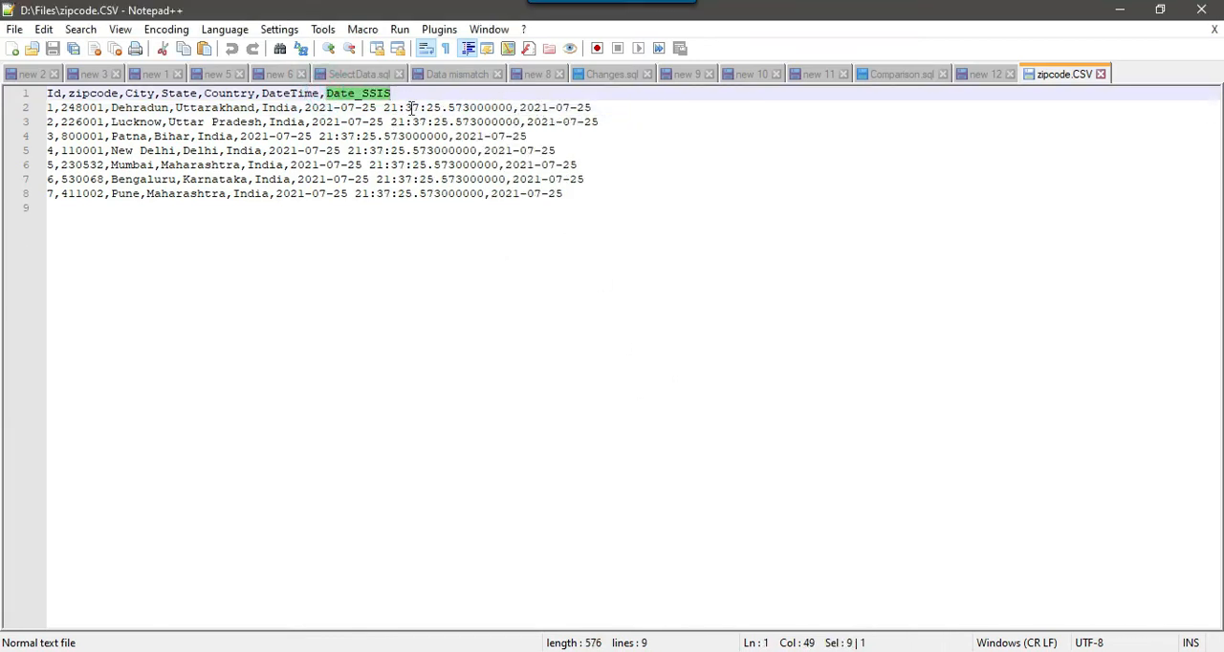
left_click(553, 121)
left_click_drag(519, 107, 604, 108)
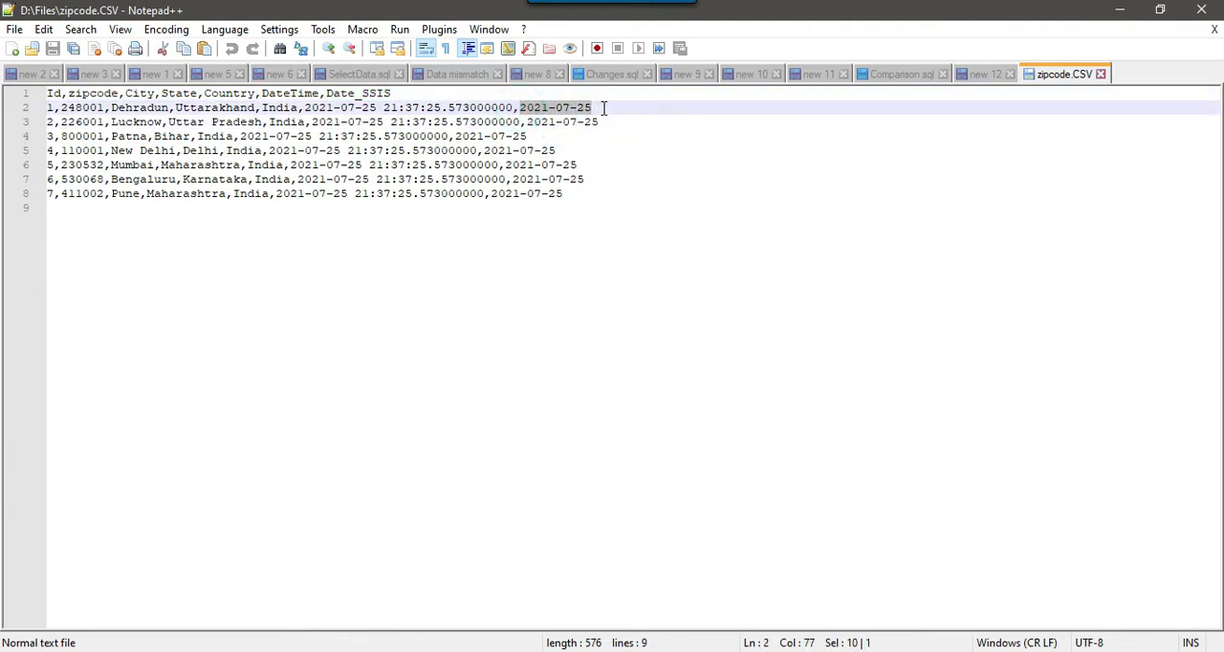
left_click(527, 108)
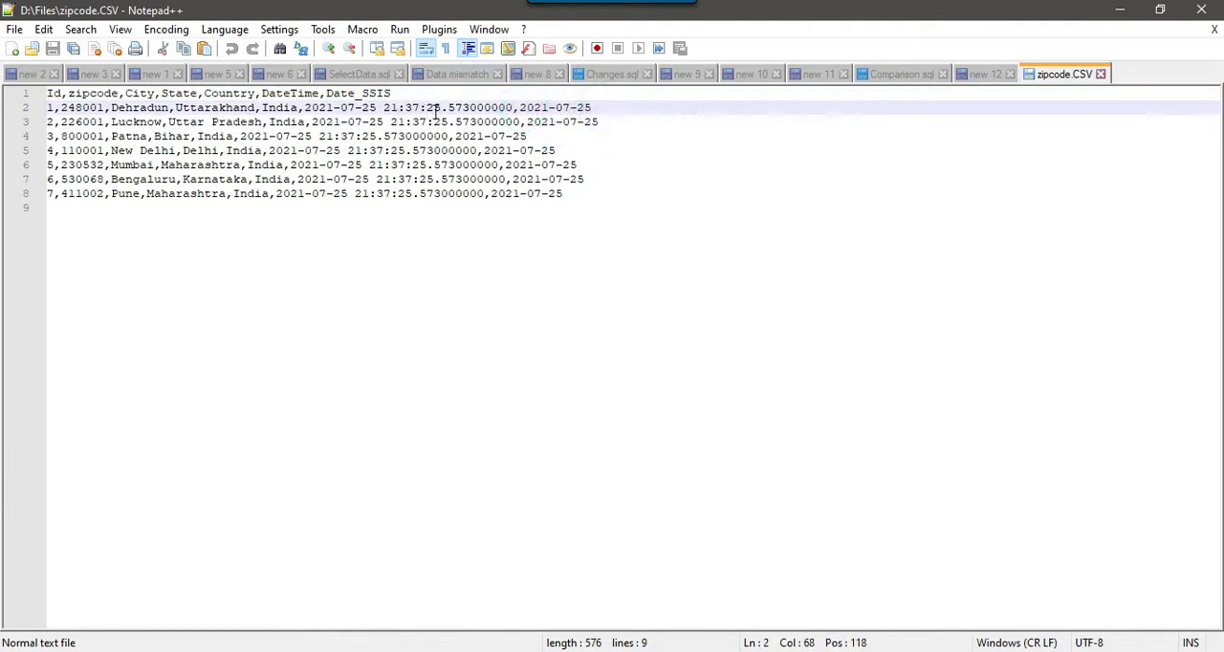
left_click_drag(386, 107, 513, 107)
left_click(597, 107)
left_click_drag(518, 108, 593, 107)
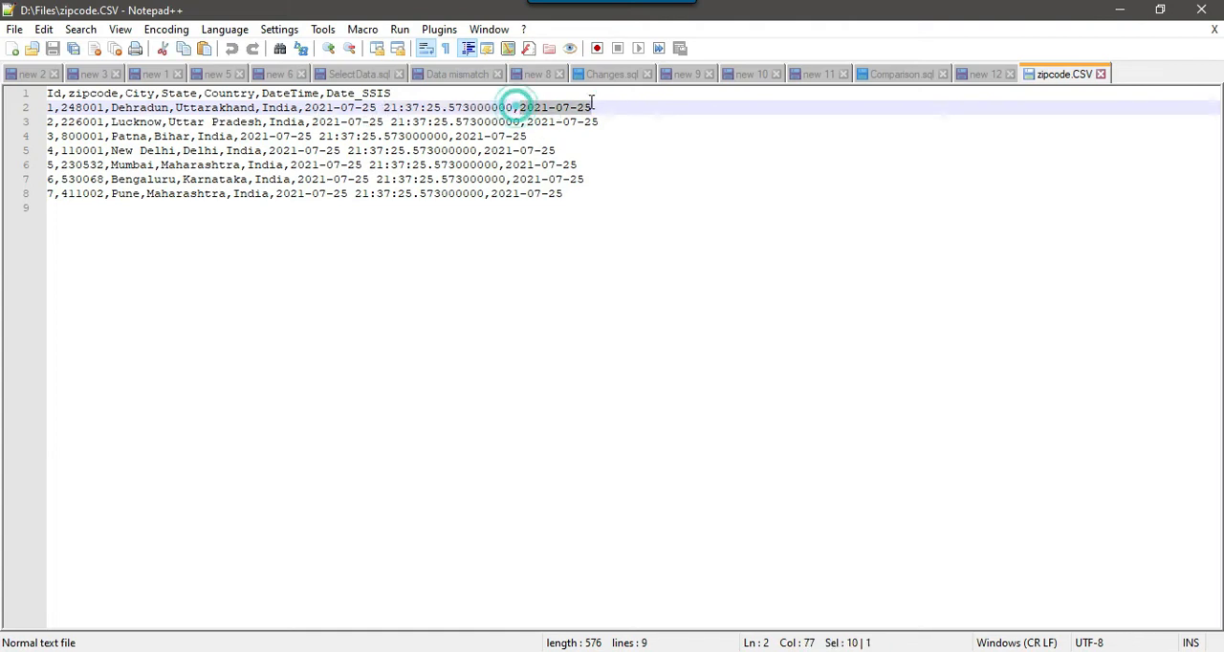
- Return to Visual Studio, stop debugging, and delete the path between the Data Conversion and the Flat File Destination
key("alt+Tab")
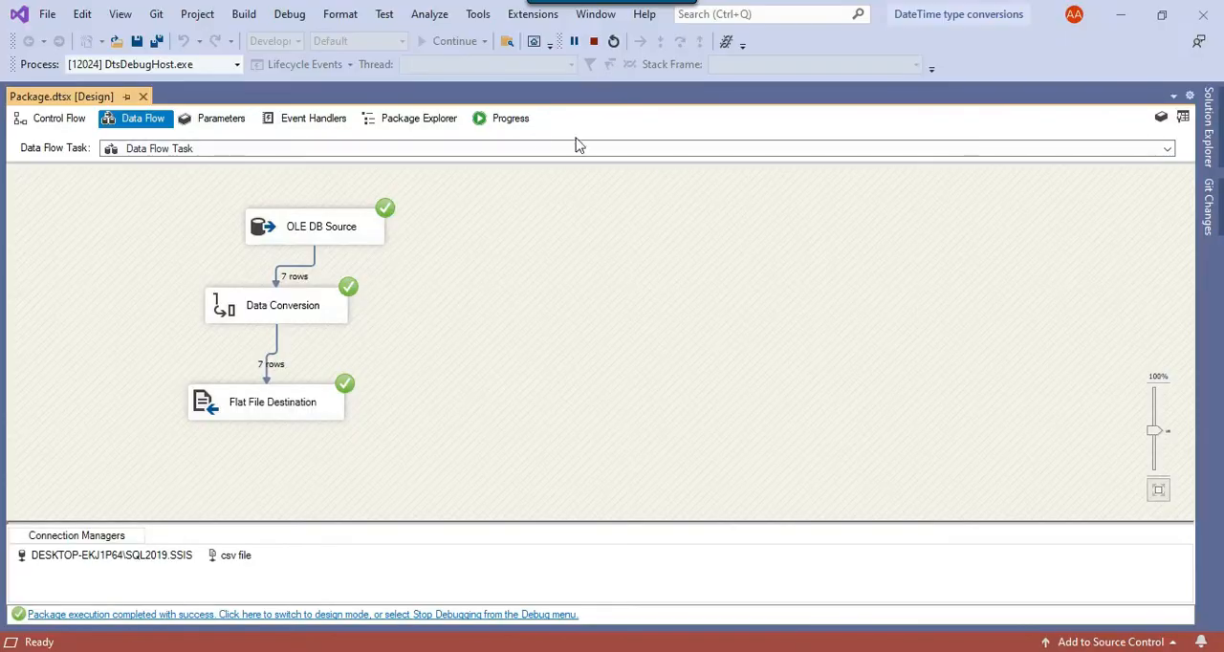
left_click(594, 42)
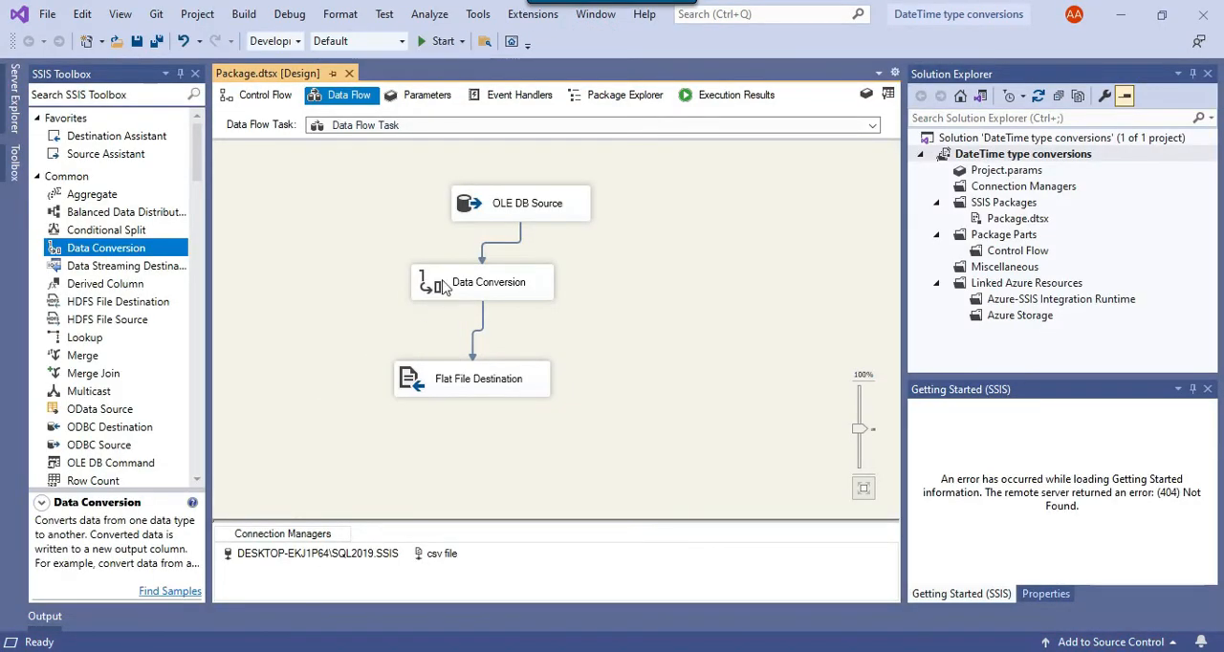
left_click_drag(428, 294, 431, 251)
left_click(471, 352)
left_click(471, 355)
key("Delete")
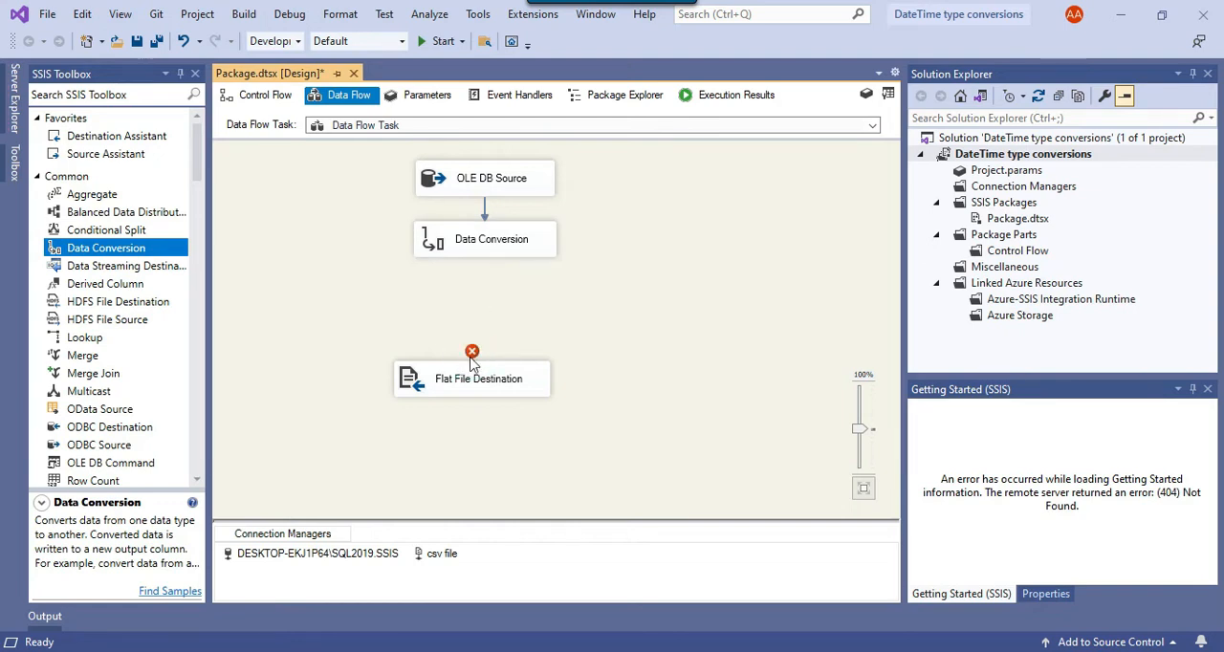
- Insert a Derived Column transformation between the Data Conversion and the Flat File Destination, connecting all three
left_click_drag(105, 292, 423, 297)
left_click(492, 251)
left_click_drag(496, 276, 456, 410)
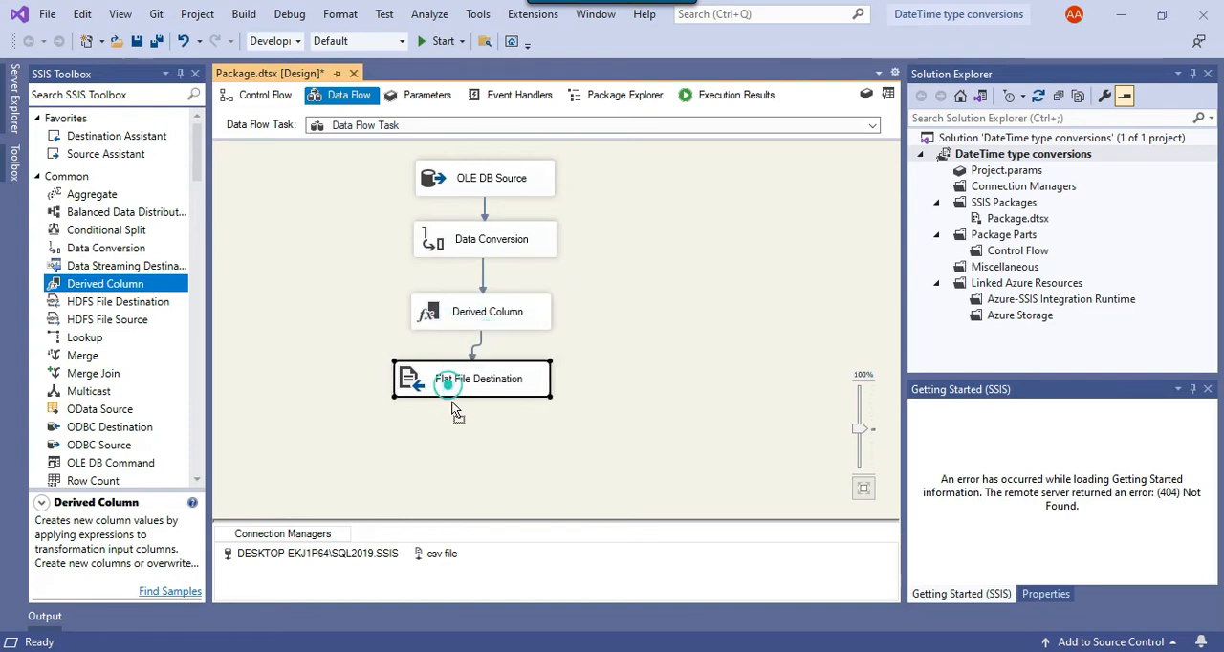
- Edit the Derived Column transformation and add a new derived column whose expression is the [DateTime] input column
right_click(481, 327)
left_click(519, 330)
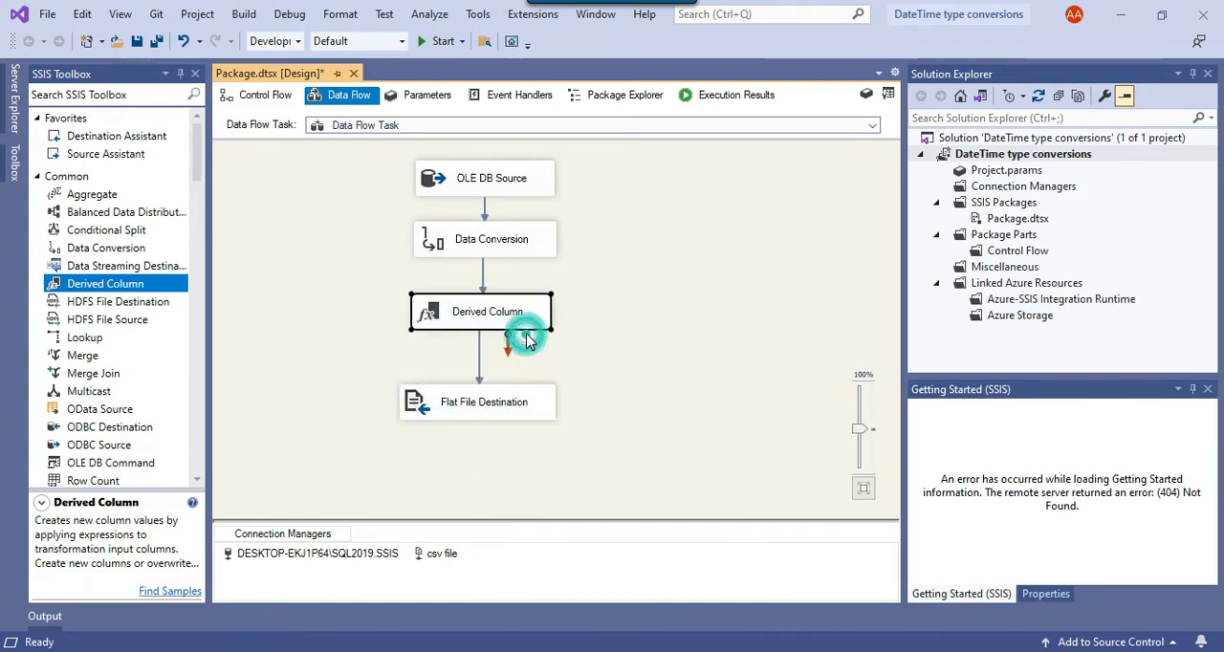
left_click(289, 147)
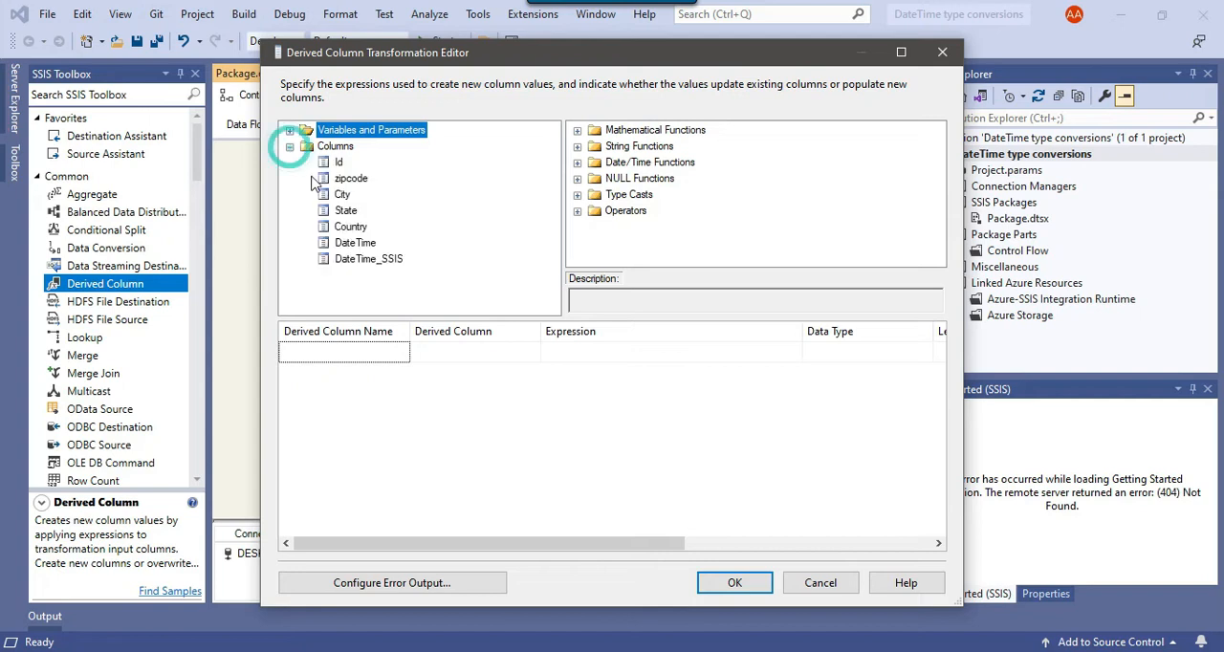
left_click_drag(350, 228, 631, 355)
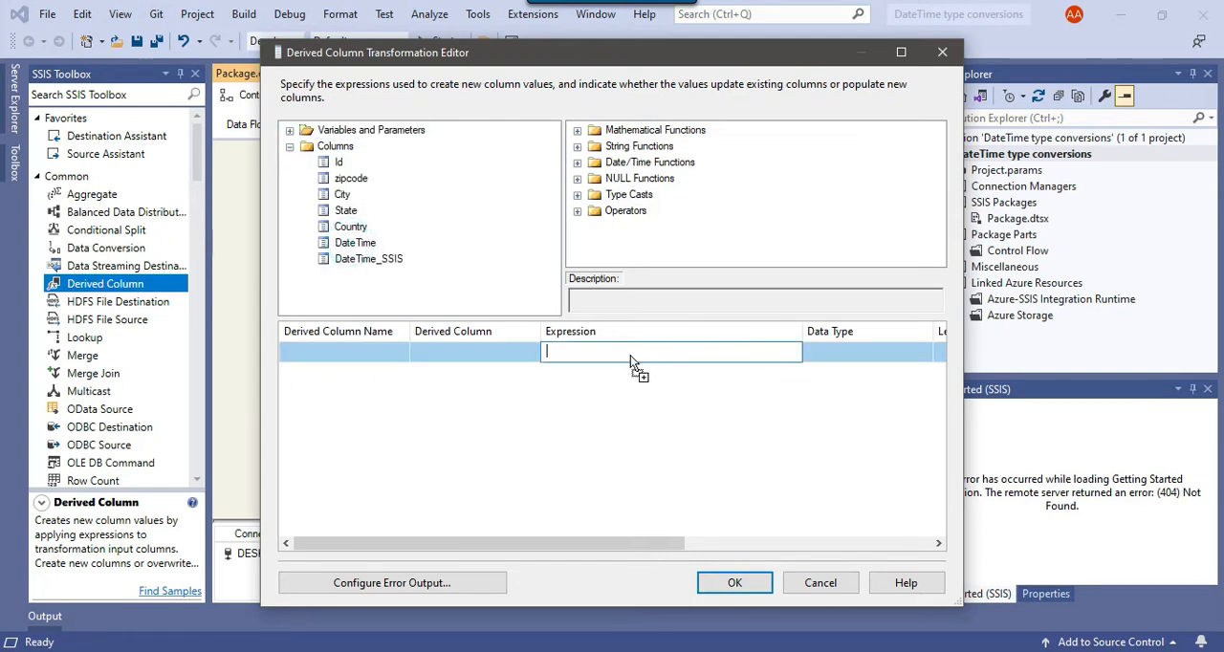
left_click(440, 395)
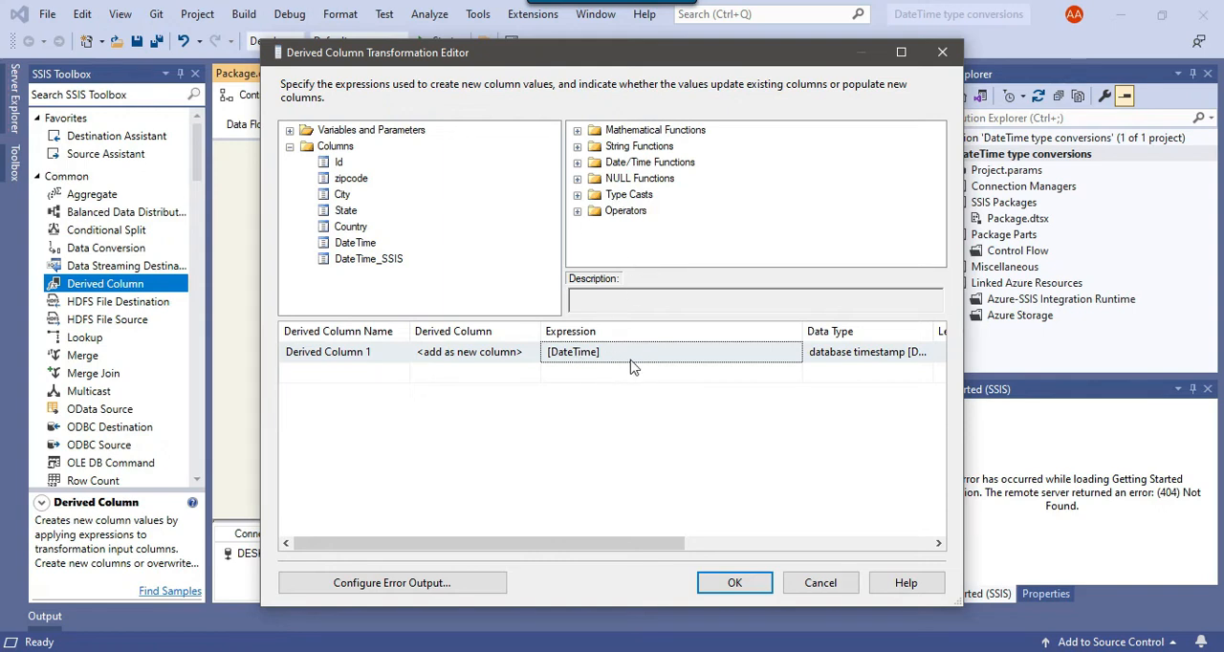
- Insert the LEFT string function in front of [DateTime] in the derived column's expression
left_click(628, 194)
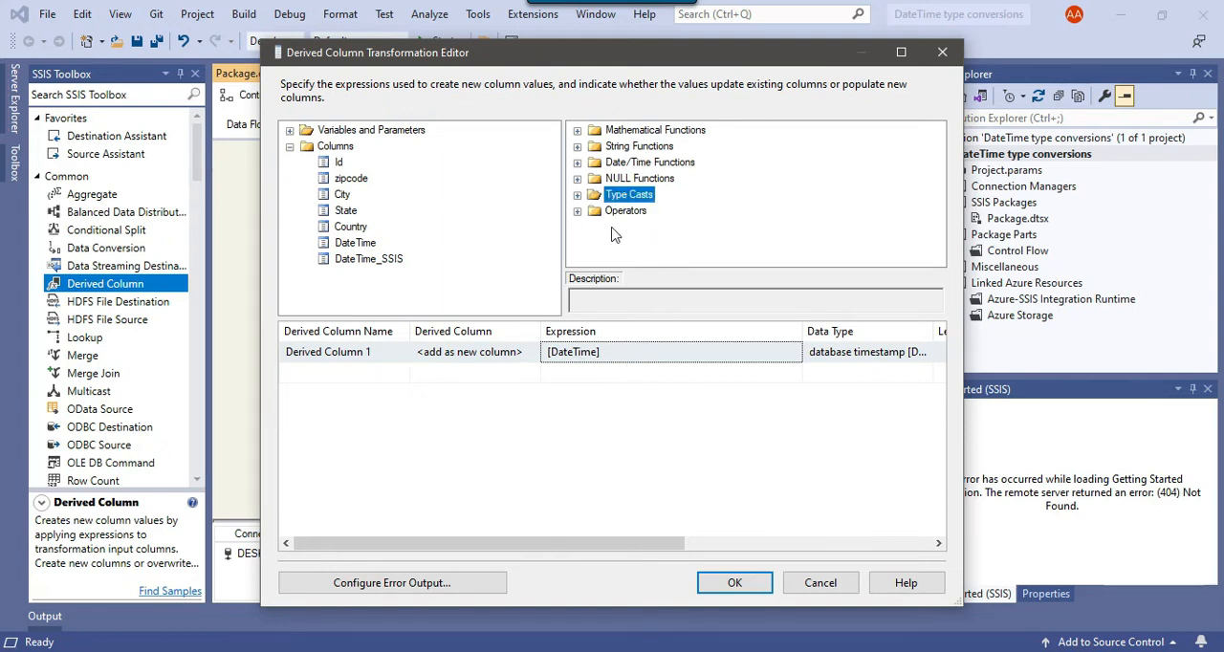
left_click(578, 196)
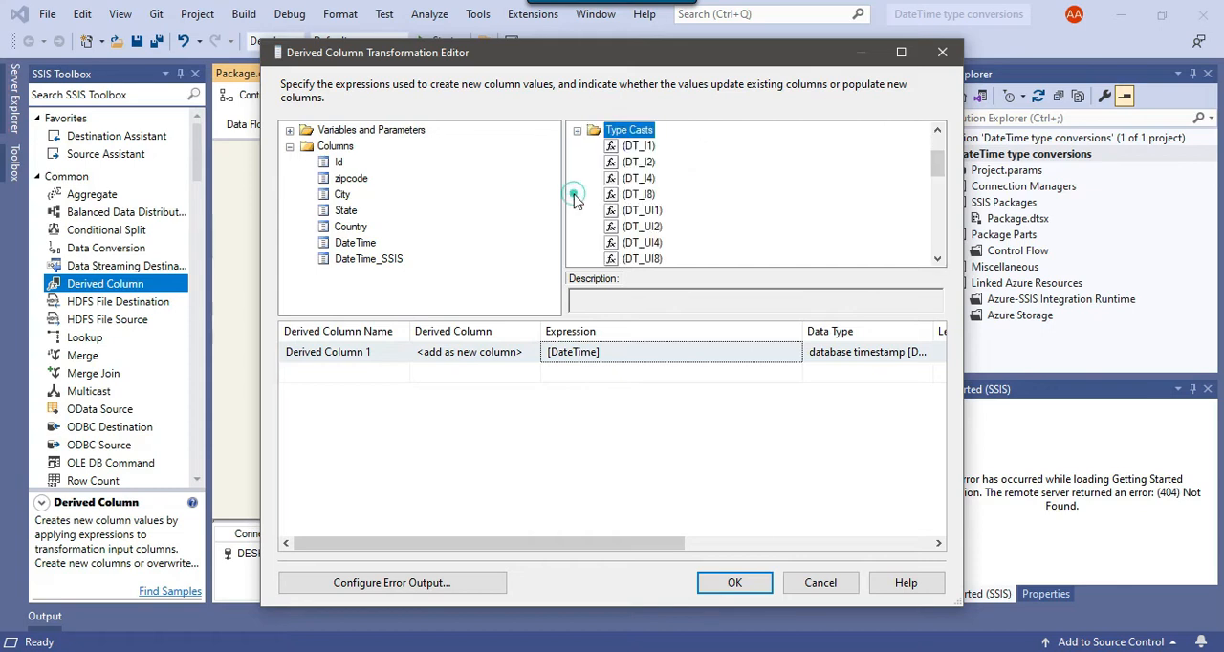
scroll(643, 204, "down", 4)
scroll(643, 205, "up", 4)
left_click(578, 130)
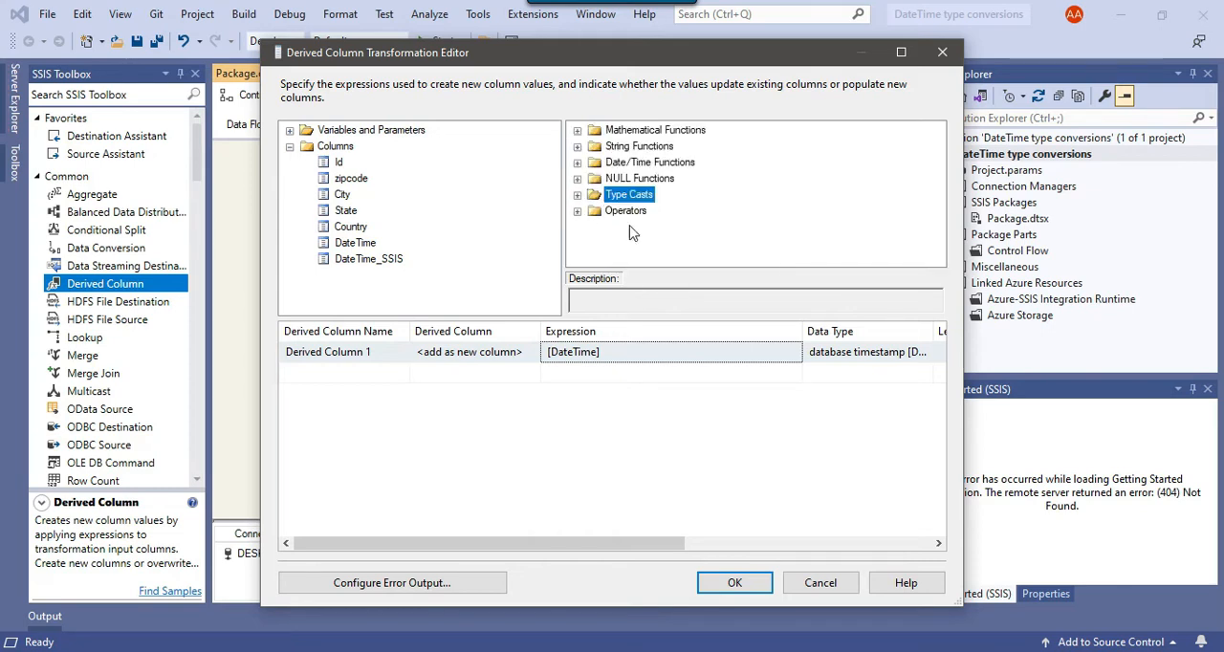
left_click(638, 147)
left_click(577, 146)
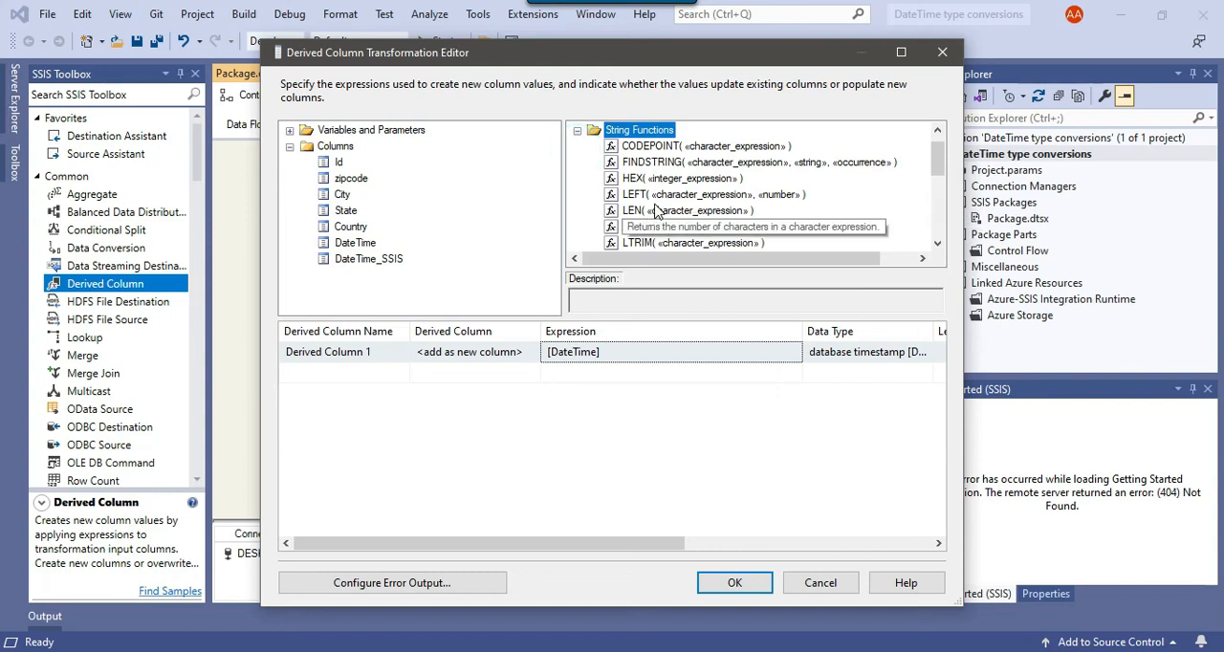
left_click_drag(651, 195, 544, 358)
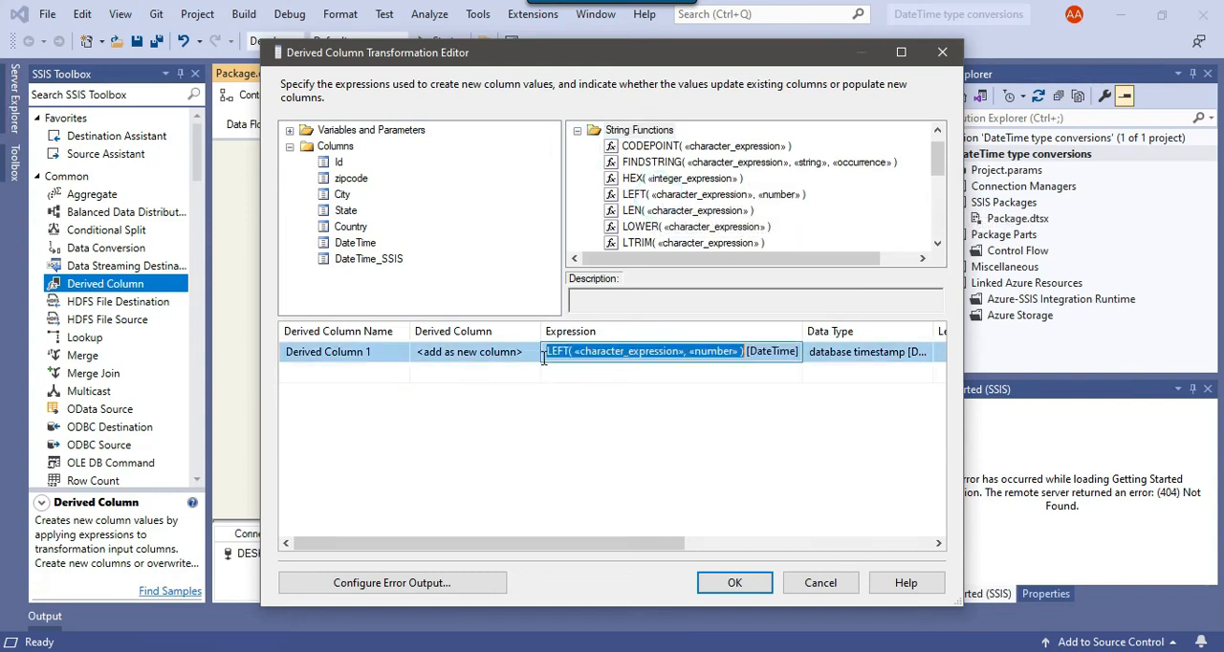
left_click(747, 353)
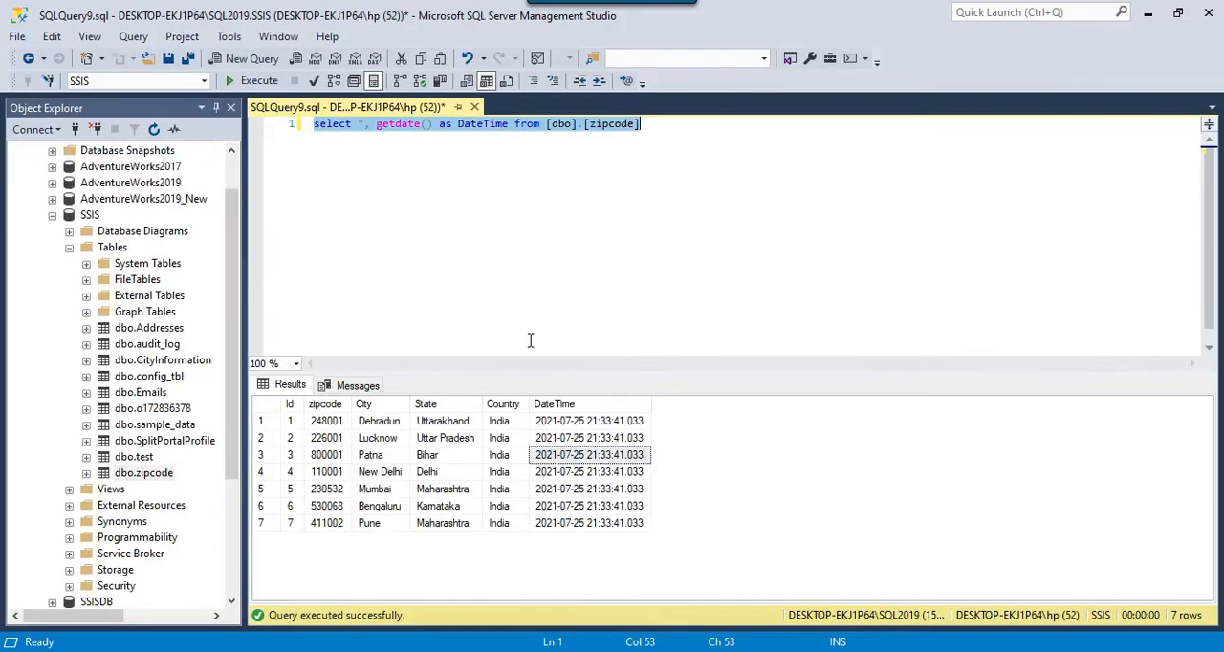
- Switch to SQL Server Management Studio, copy the first DateTime result into the query window, and count its date characters
left_click(335, 215)
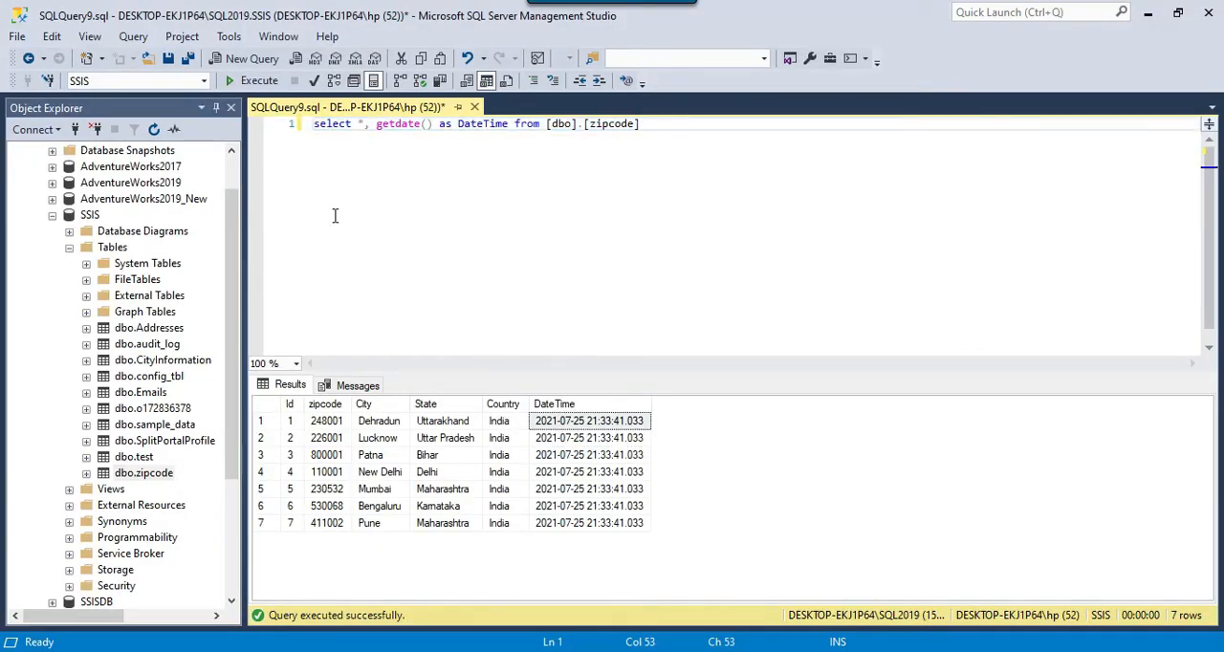
left_click(585, 426)
left_click(628, 227)
key("Return")
key("Return")
key("ctrl+v")
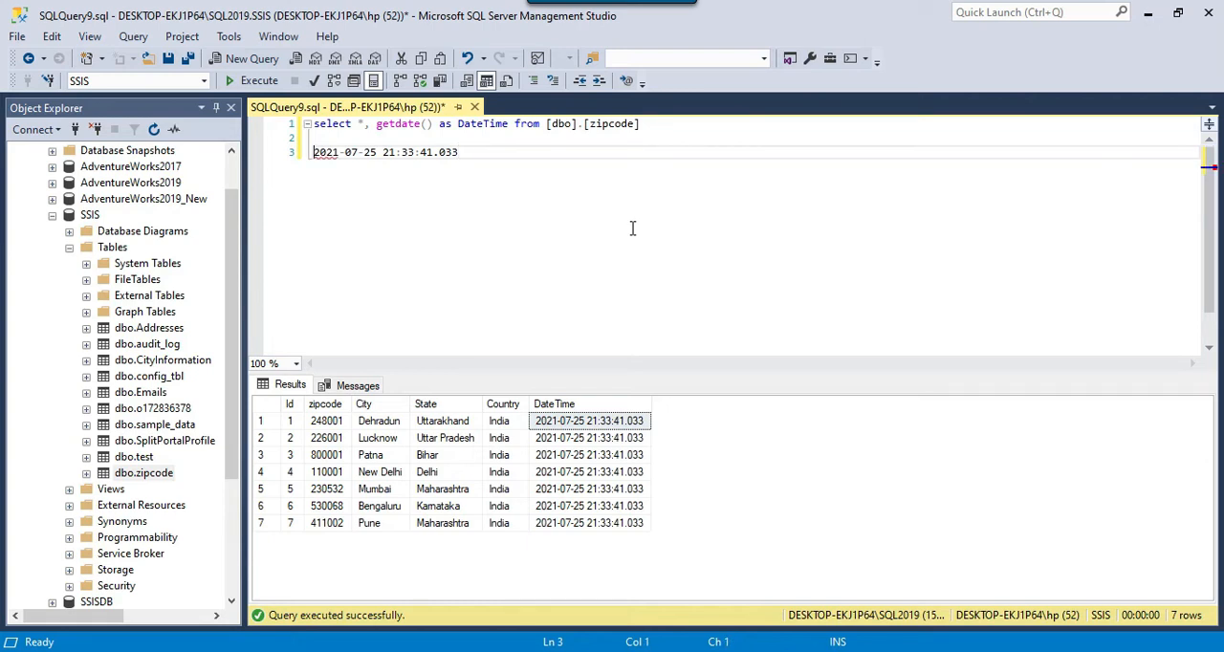
key("Right")
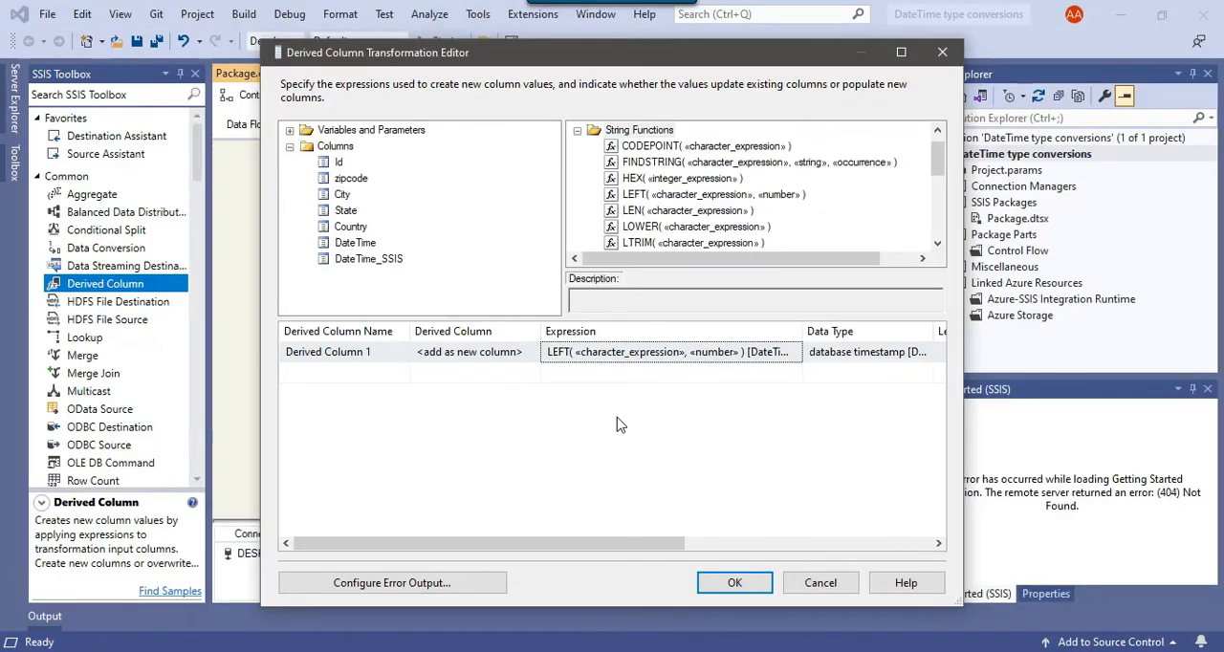
- Return to the Derived Column editor in Visual Studio and complete the expression as LEFT([DateTime],10)
left_click(629, 352)
left_click(576, 351)
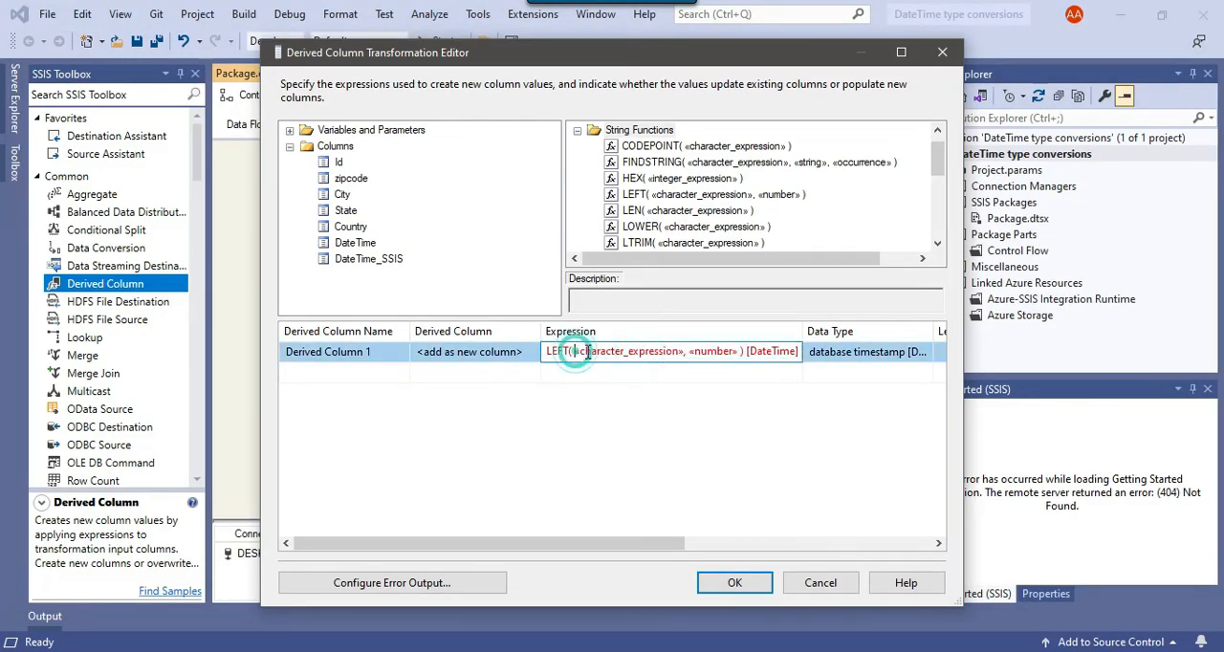
left_click_drag(575, 351, 683, 352)
key("Delete")
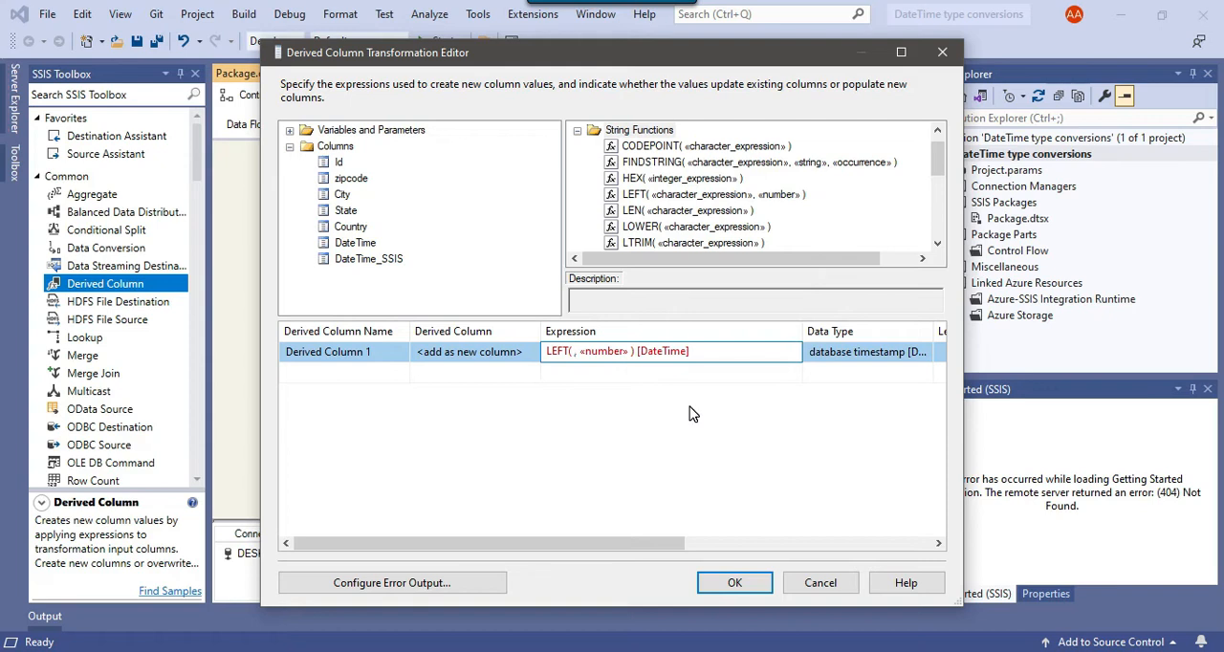
key("shift+End")
key("ctrl+x")
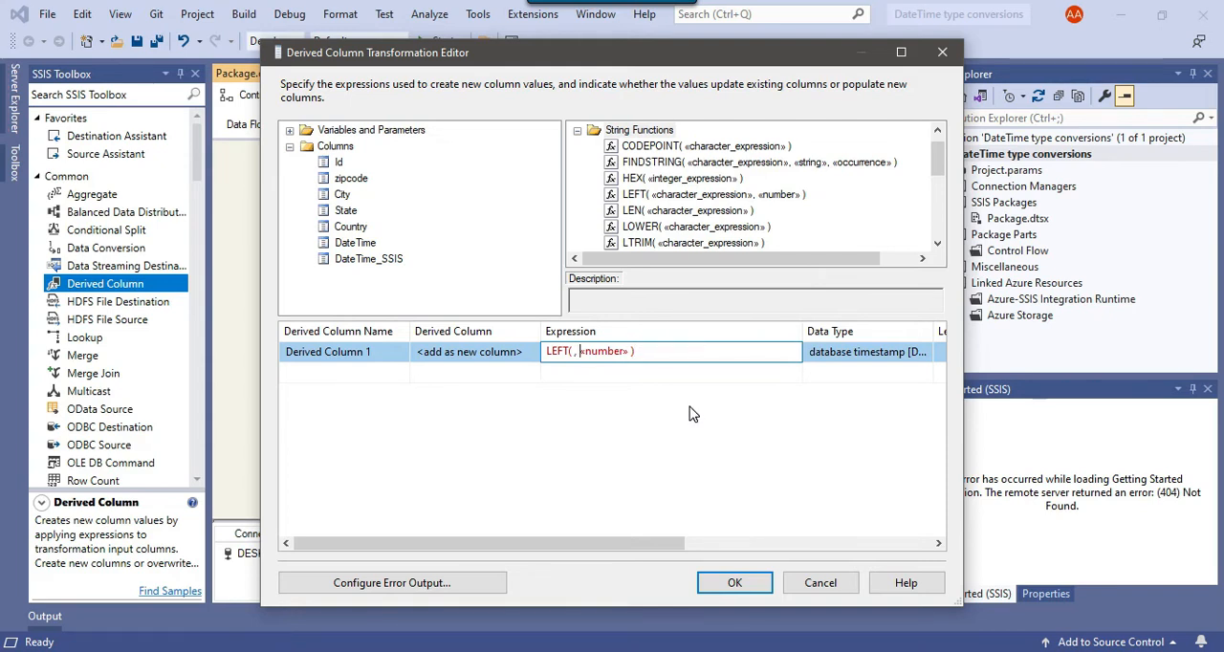
key("Left")
key("ctrl+v")
key("ctrl+shift+Right")
key("Delete")
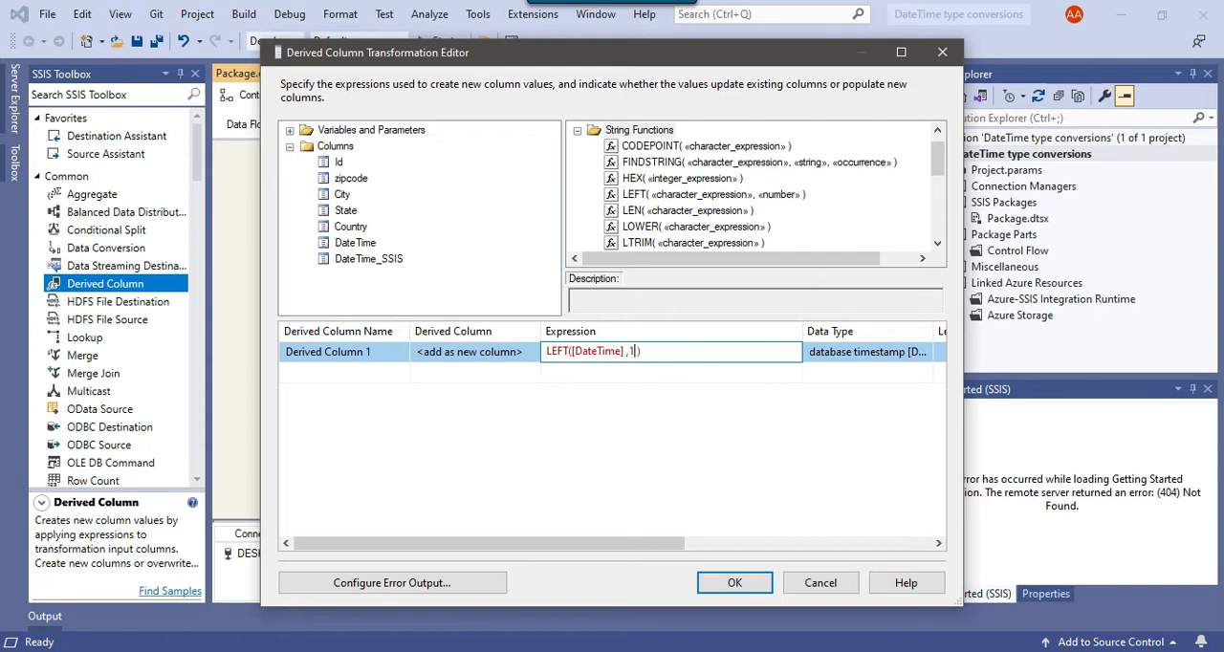
key("Return")
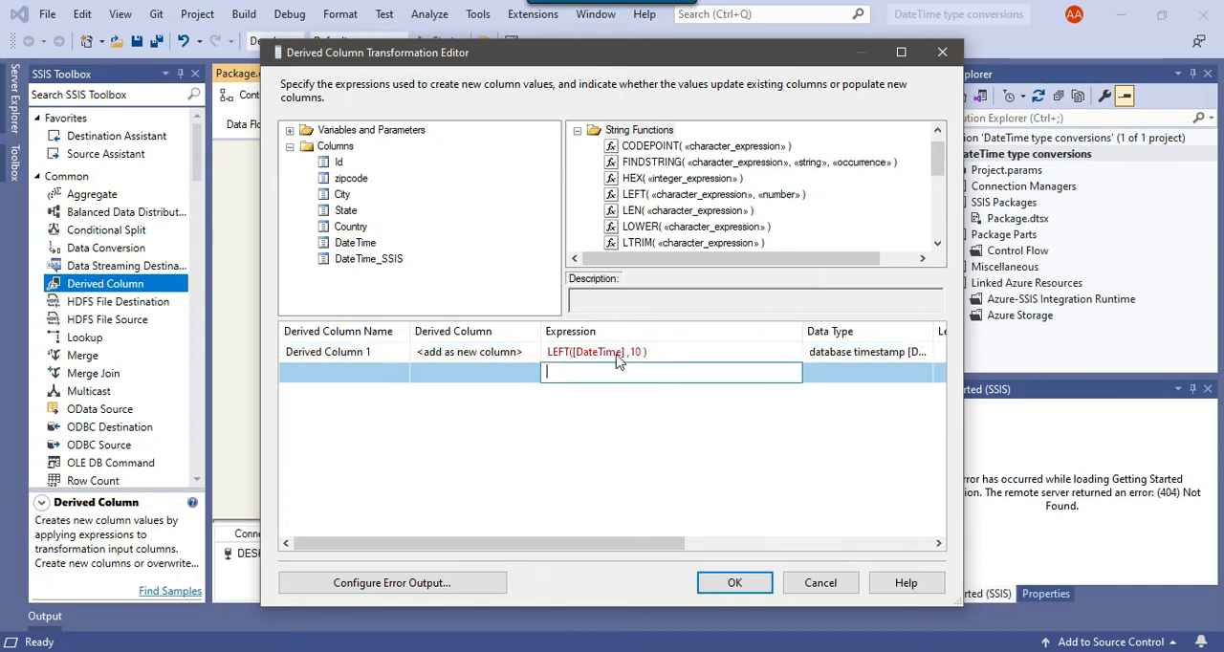
- Read the expression's error, then cast [DateTime] inside LEFT to a string with (DT_STR,50,1252)
mouse_move(602, 356)
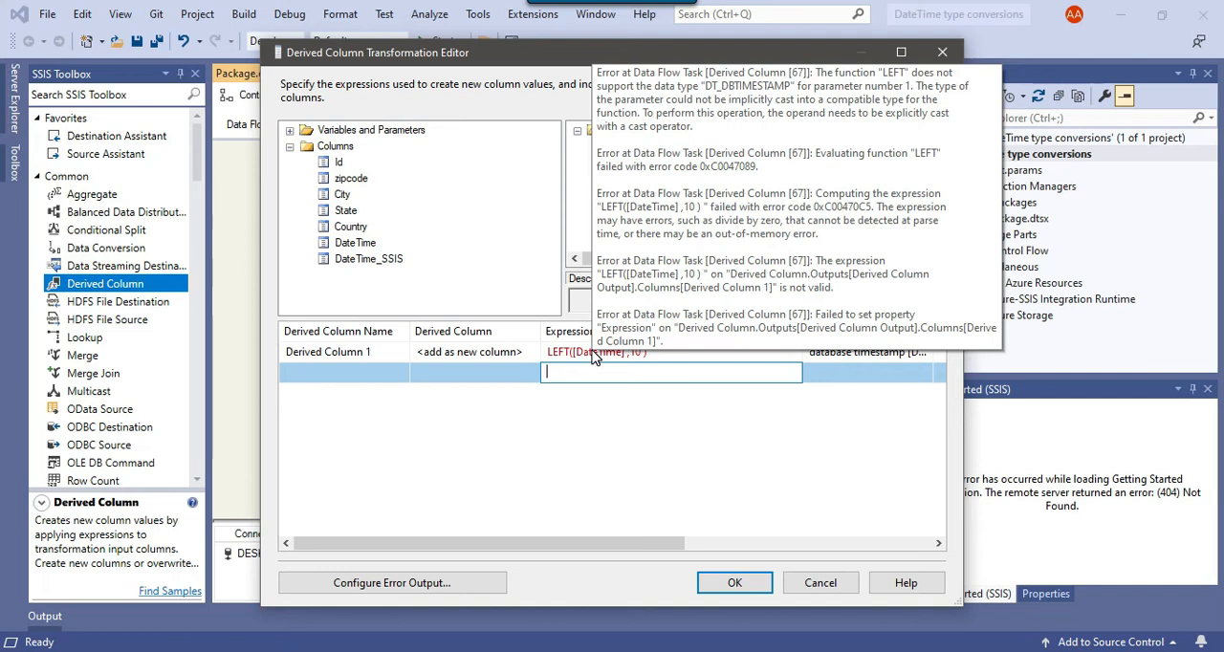
left_click(597, 352)
left_click(570, 352)
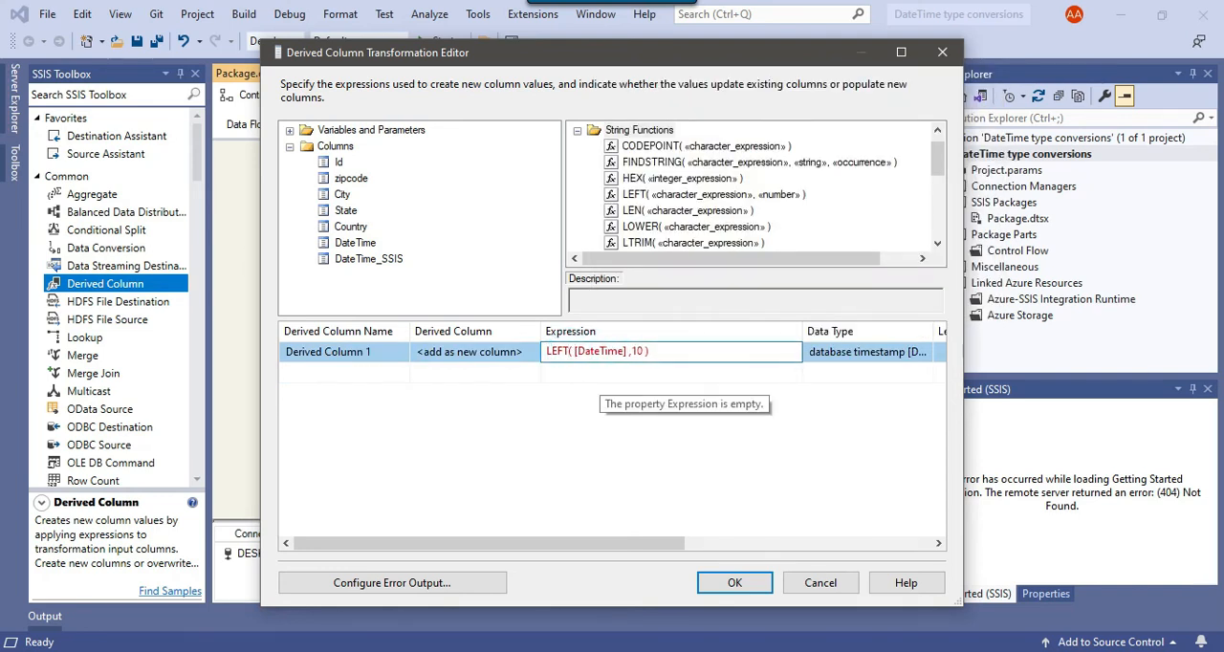
type("()")
type("DT")
type("_STR")
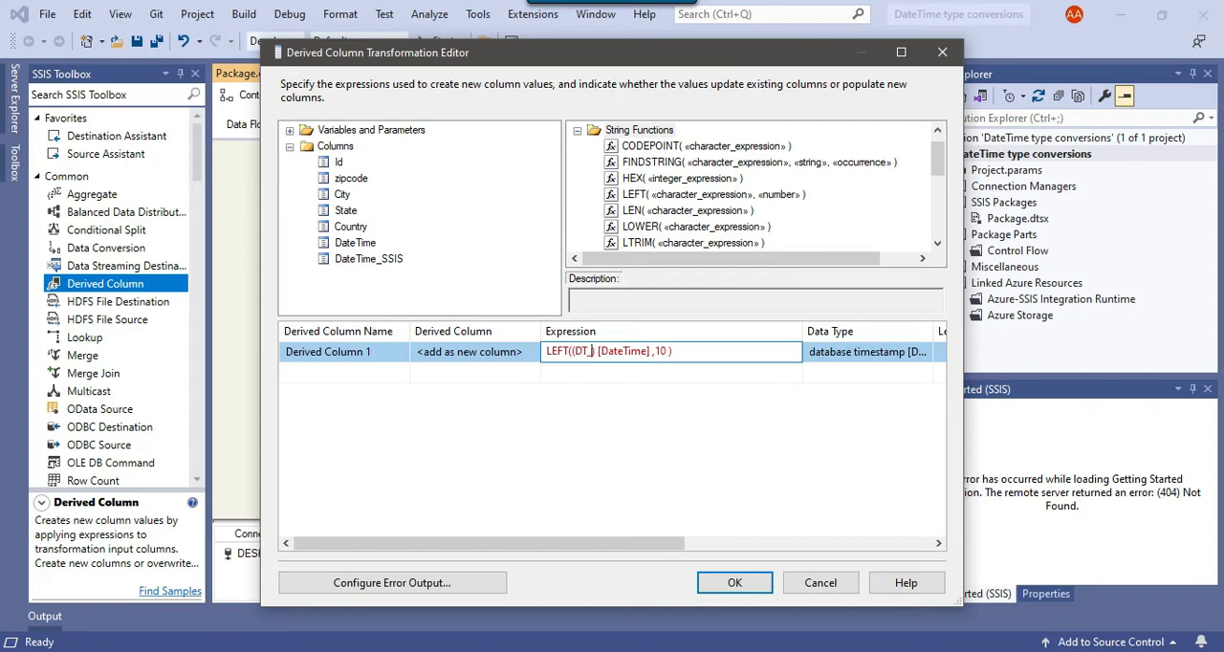
type(",50,1252")
left_click(601, 373)
left_click(625, 351)
left_click_drag(806, 329, 753, 331)
key("Return")
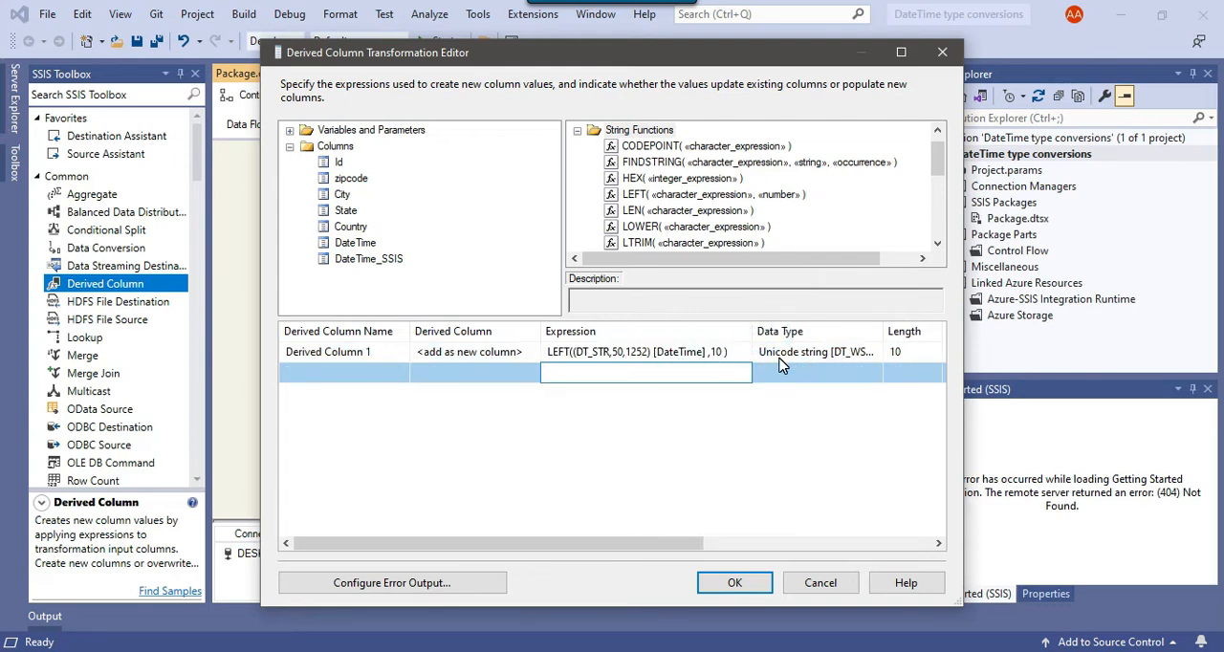
- Cast the whole LEFT expression to a non-Unicode string by prefixing it with (DT_STR,50,1252)
left_click(664, 351)
left_click_drag(729, 351, 574, 351)
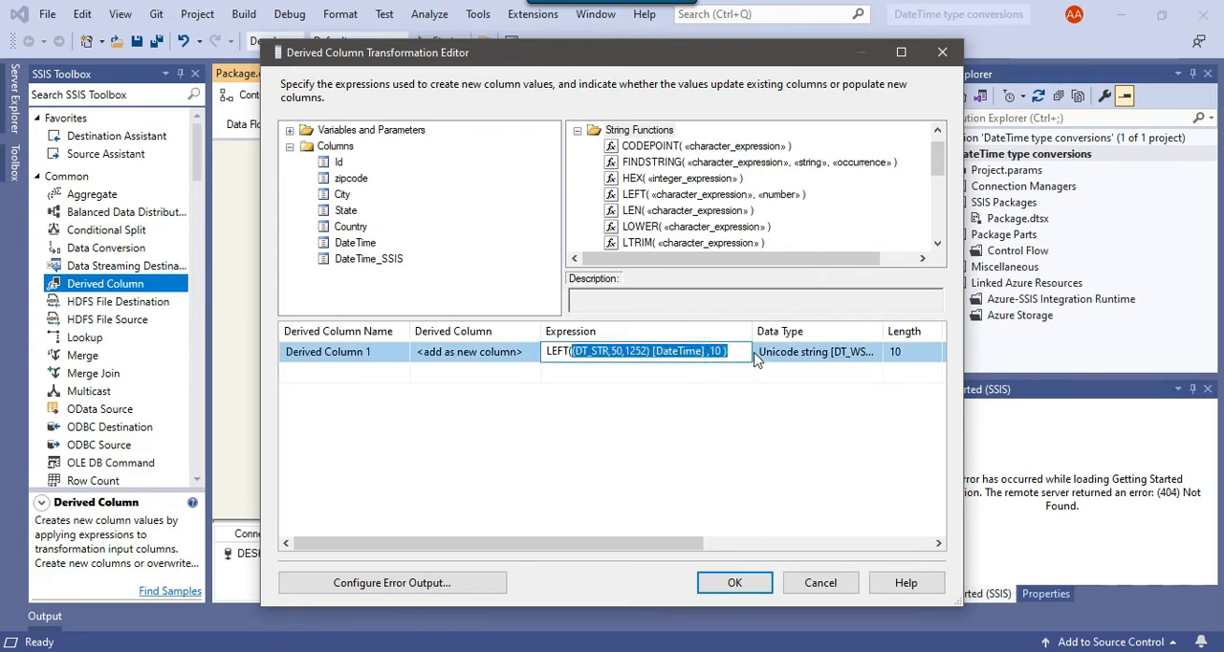
left_click(745, 352)
type("()")
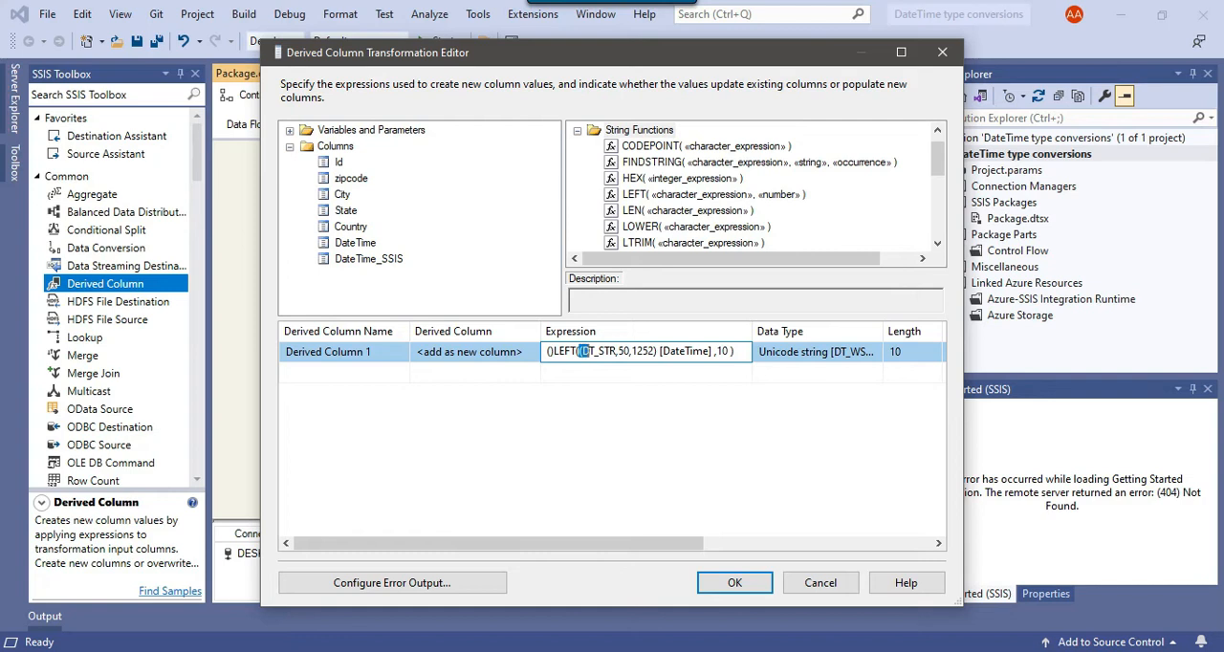
key("shift+Right")
key("shift+Right")
key("shift+Right")
key("shift+Right")
key("shift+Right")
key("shift+Right")
key("shift+Right")
key("shift+Right")
key("shift+Right")
key("shift+Right")
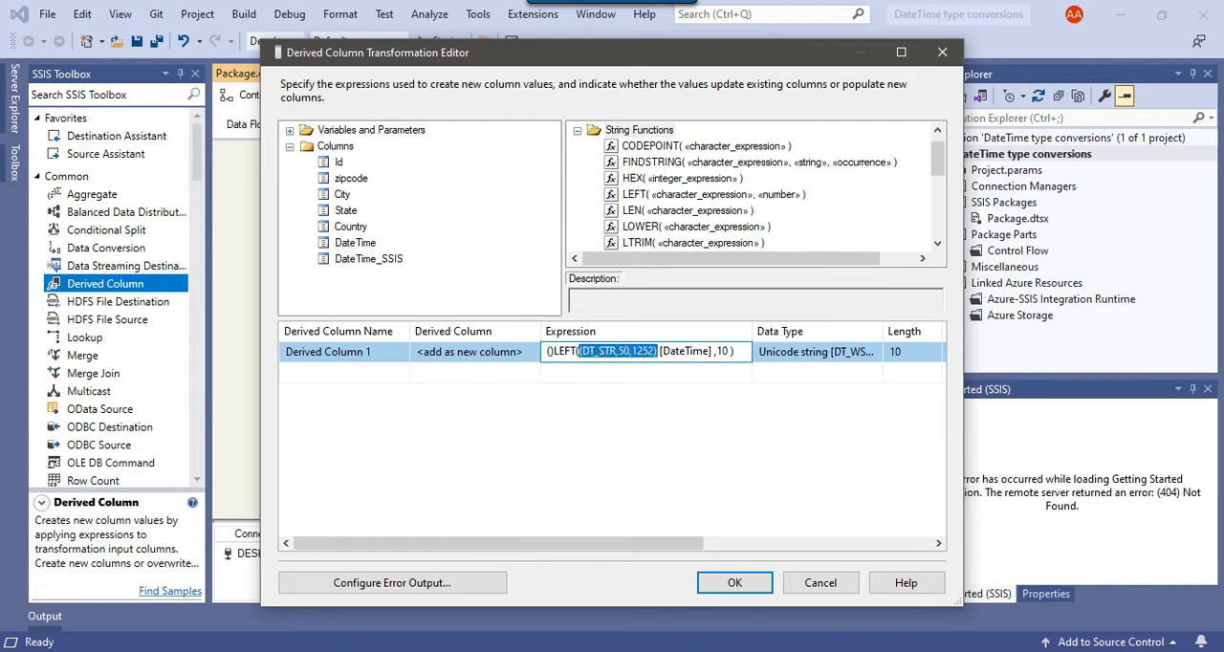
key("Home")
key("ctrl+v")
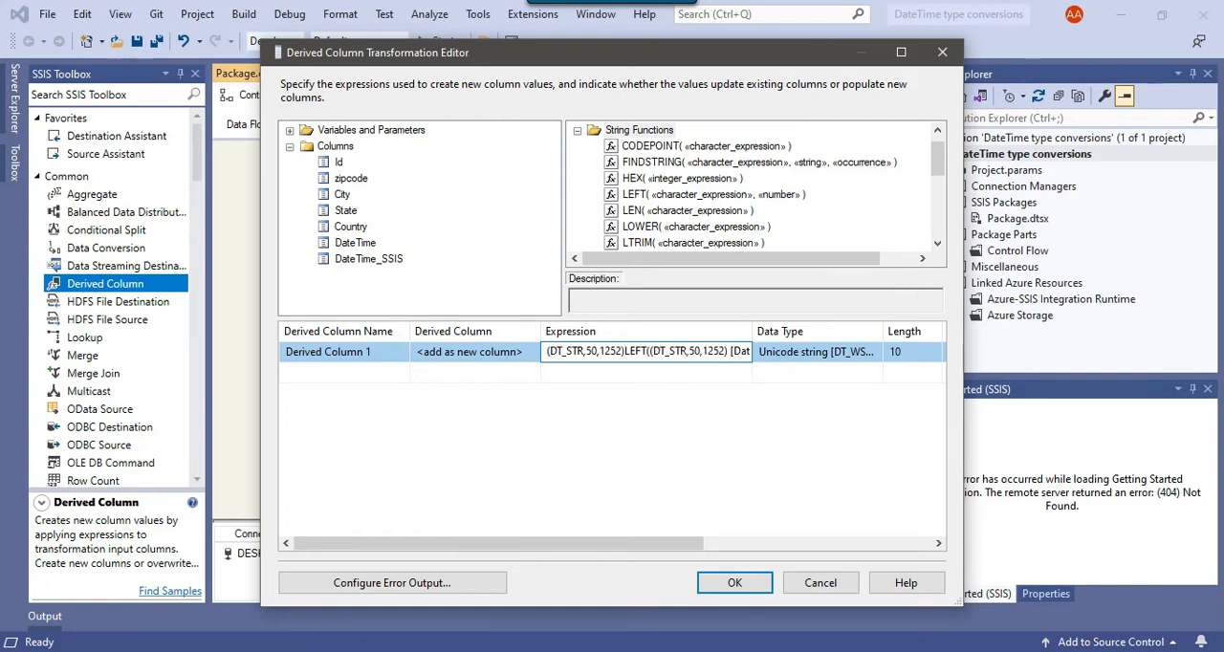
key("Return")
left_click_drag(752, 331, 769, 331)
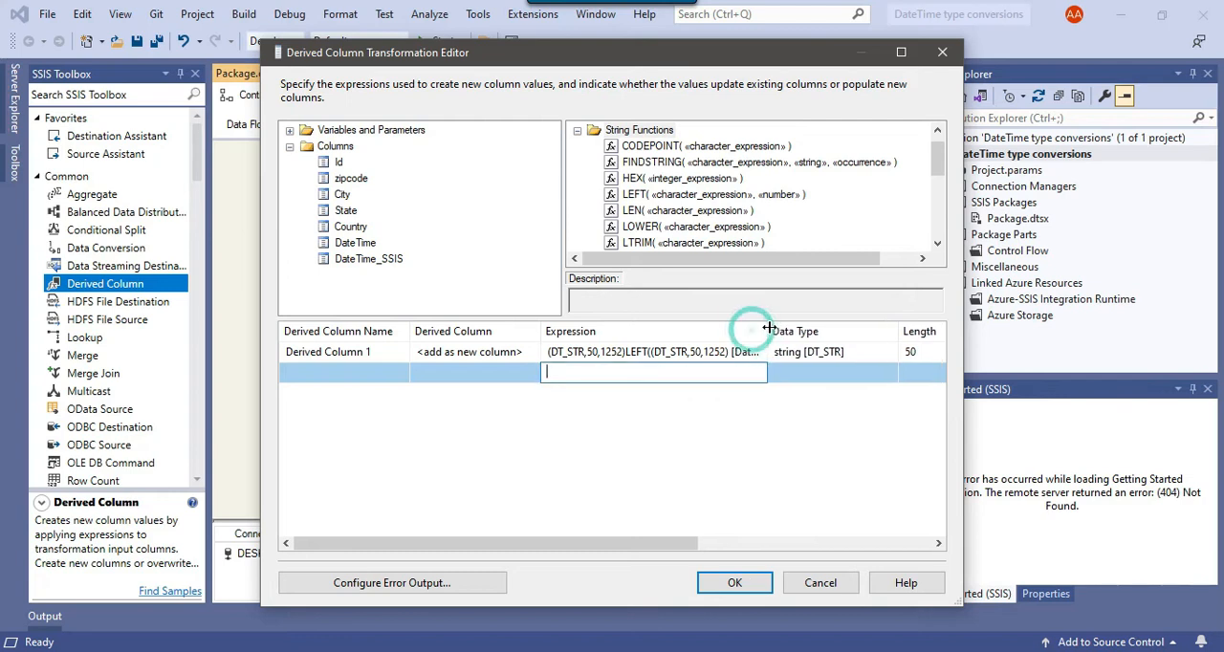
- Rename the derived column to Date_SSIS2 and accept the Derived Column transformation's settings
left_click(387, 351)
left_click(390, 351)
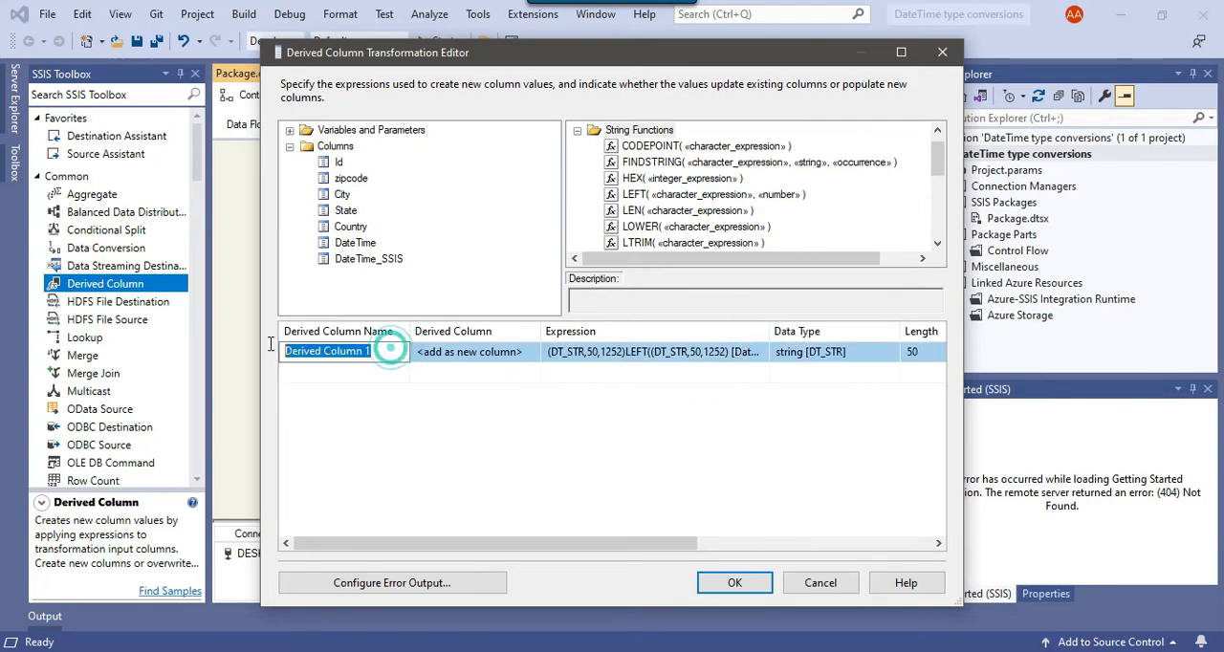
type("Date_SSIS")
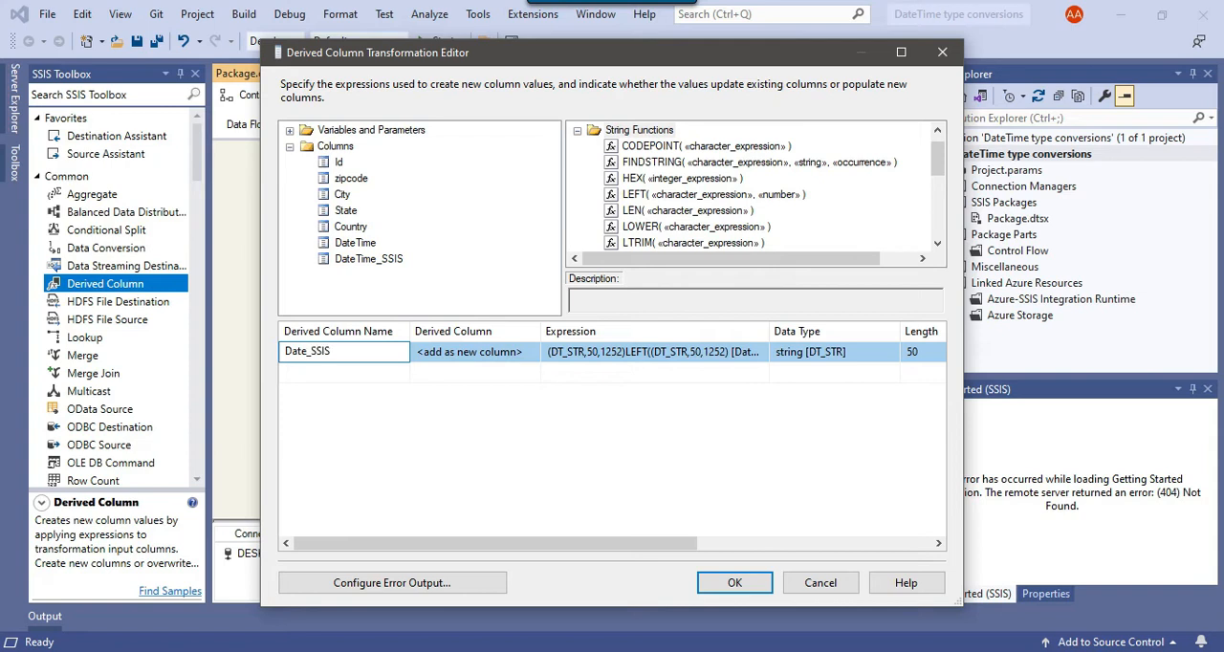
key("Return")
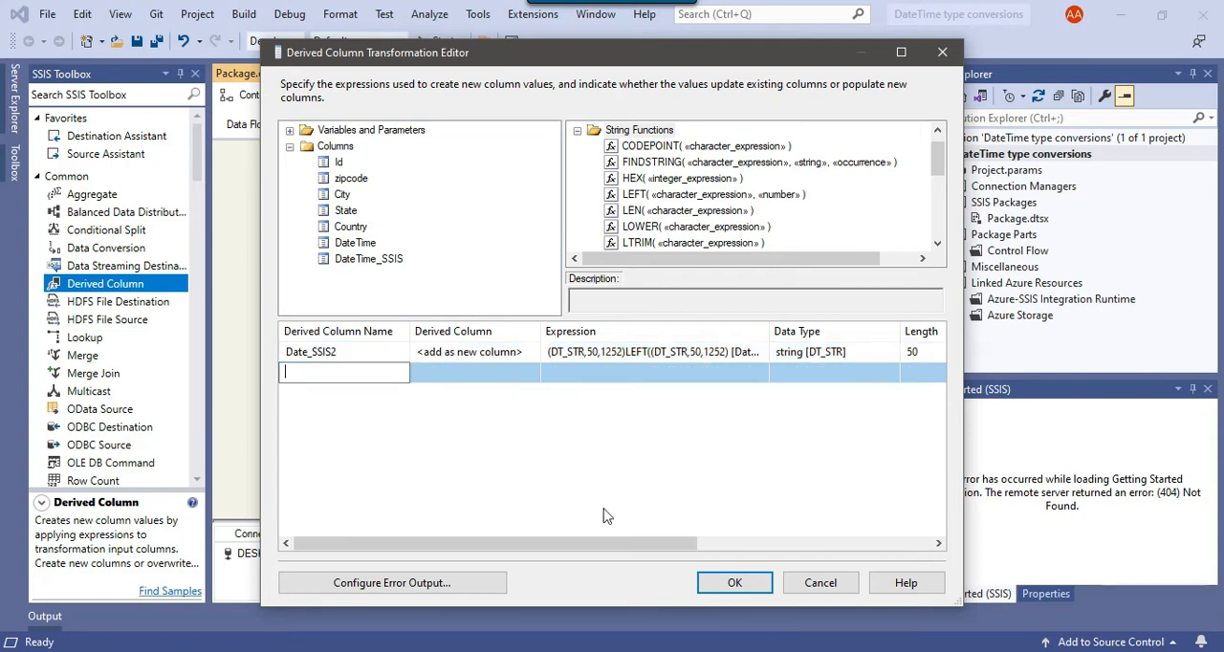
left_click(734, 582)
- Edit the csv file connection manager and add a new column after Date_SSIS in its advanced column properties
left_click(443, 555)
right_click(443, 555)
left_click(500, 317)
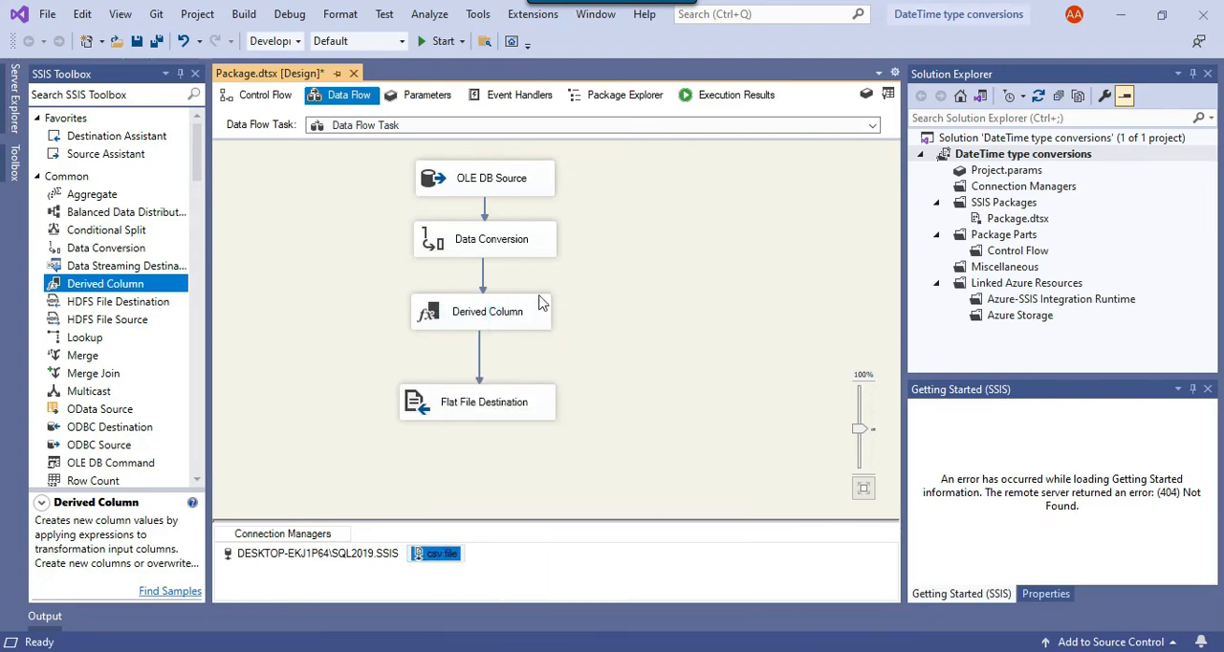
left_click(392, 233)
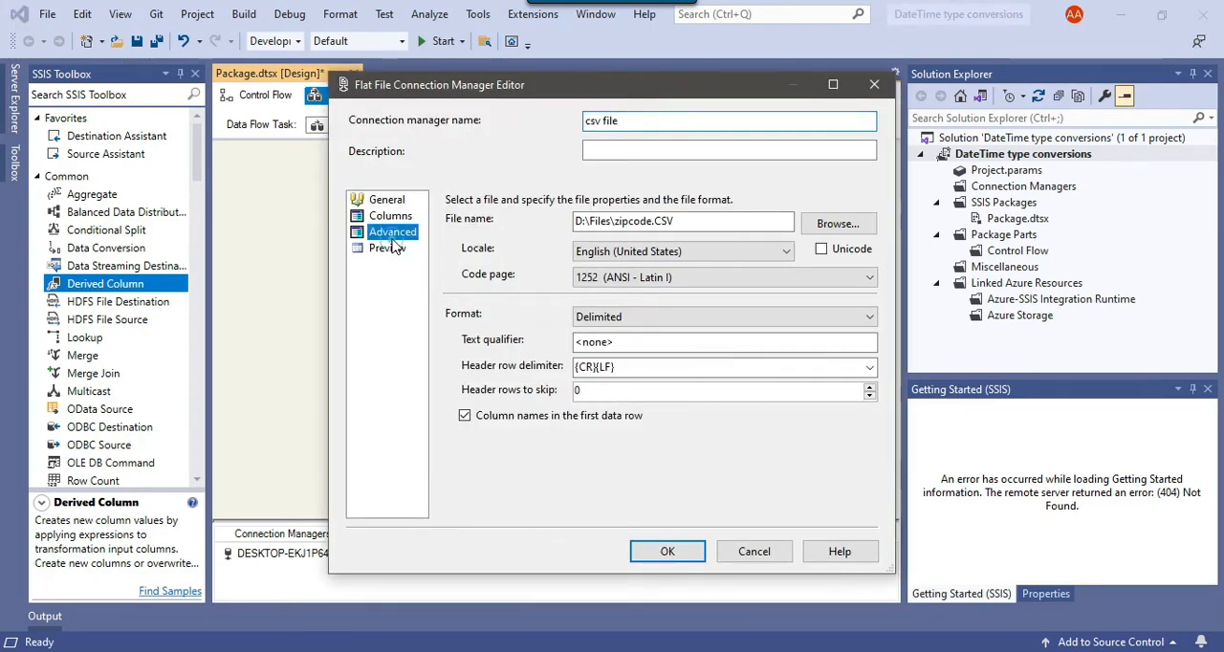
left_click(470, 318)
left_click(484, 502)
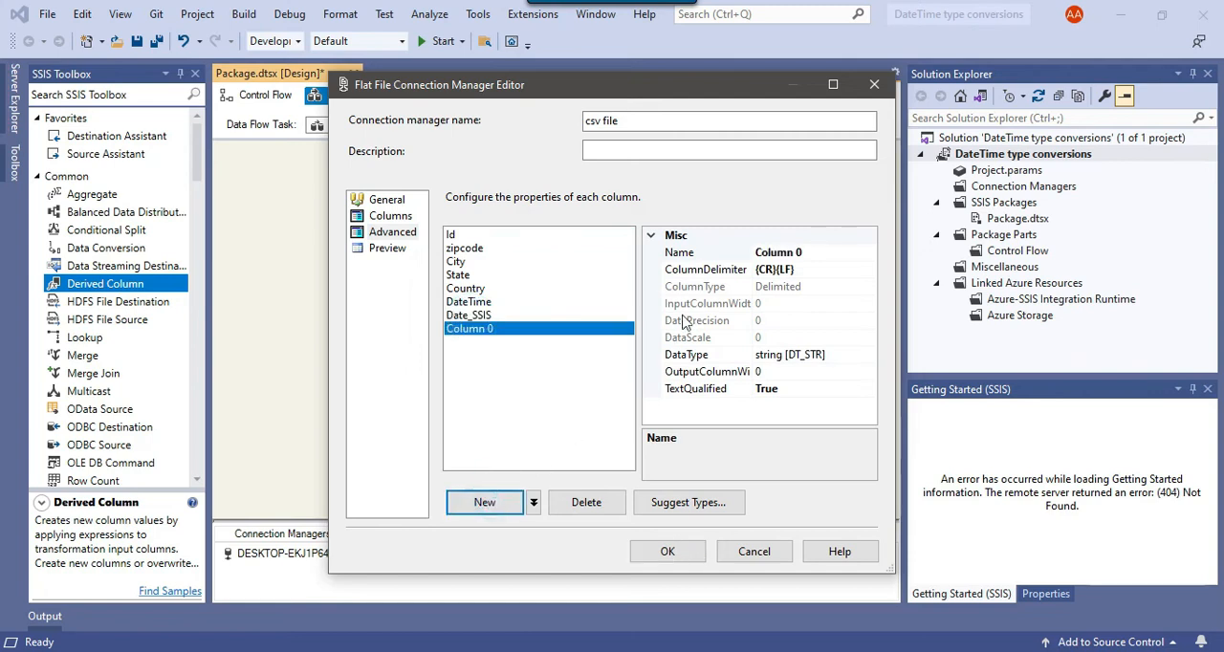
- Name the new flat file column Date_SSIS2, reusing the name copied from the Date_SSIS column
left_click(498, 318)
left_click(821, 250)
left_click(828, 246)
left_click_drag(821, 251, 730, 270)
left_click(468, 328)
left_click(823, 251)
left_click_drag(822, 250, 751, 256)
key("ctrl+v")
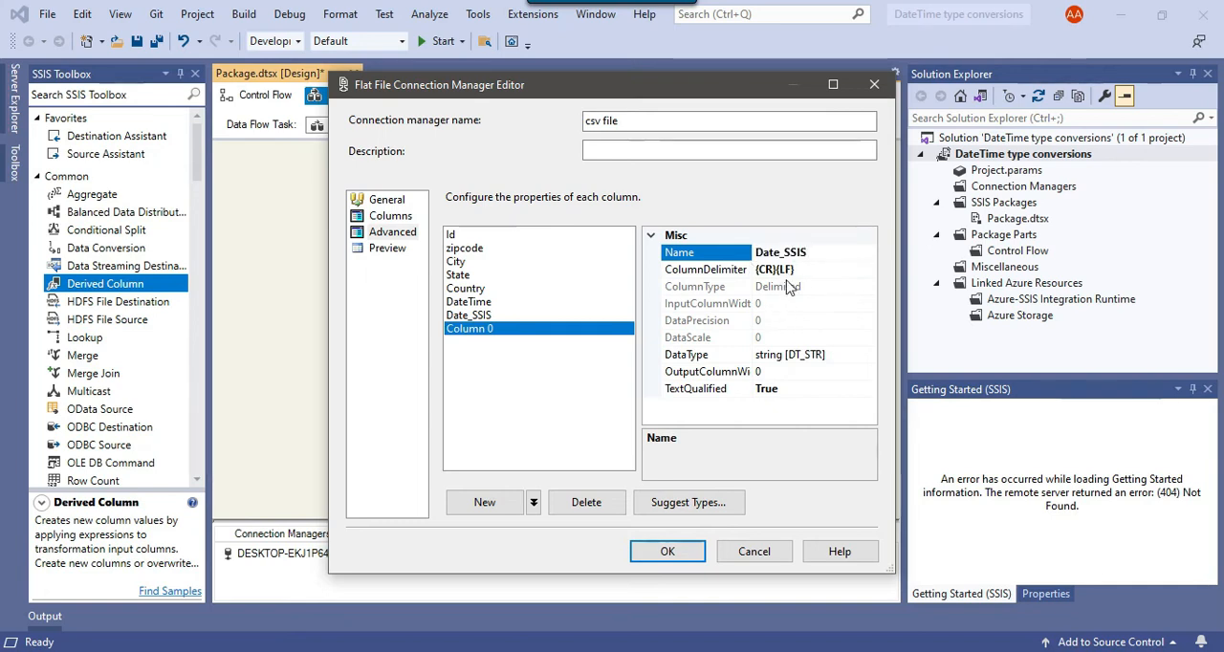
type("2")
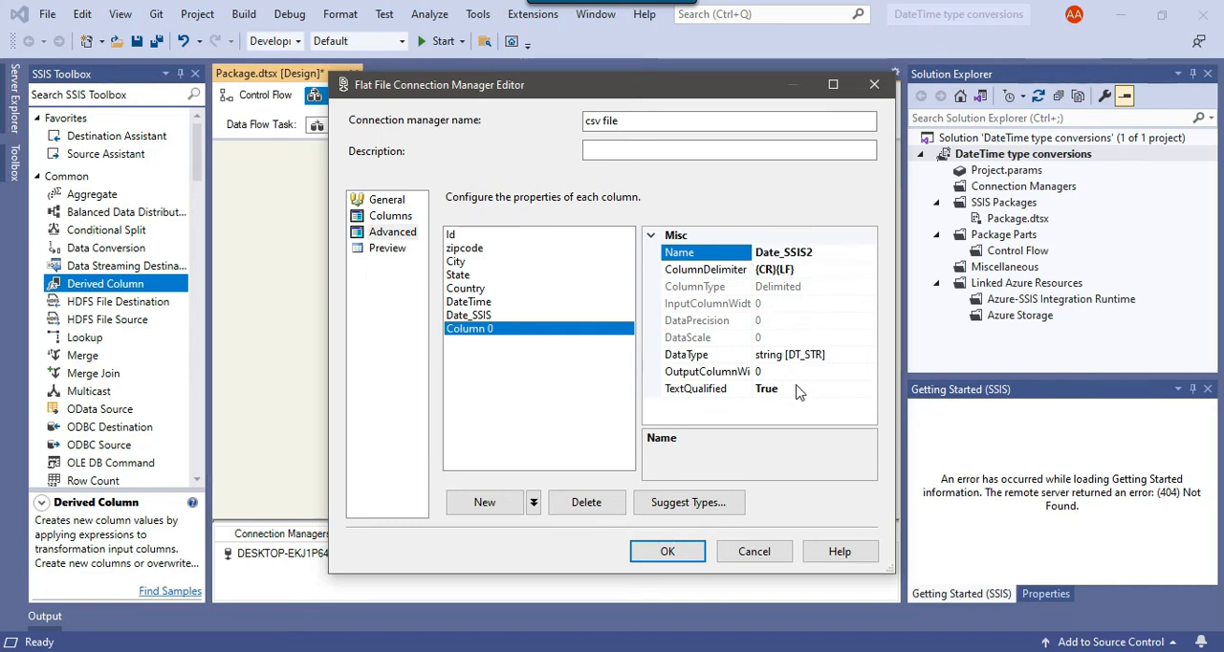
- Set the Date_SSIS2 column's output width to 50 and accept the csv file connection manager's changes
left_click(794, 371)
type("50")
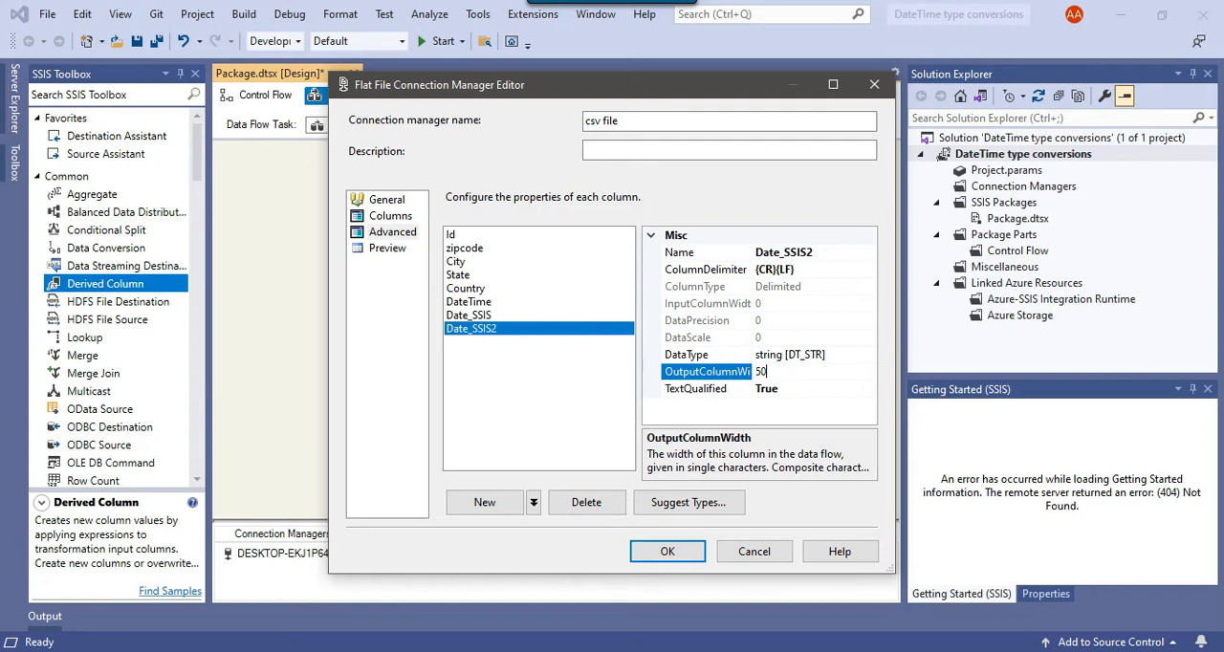
left_click(667, 551)
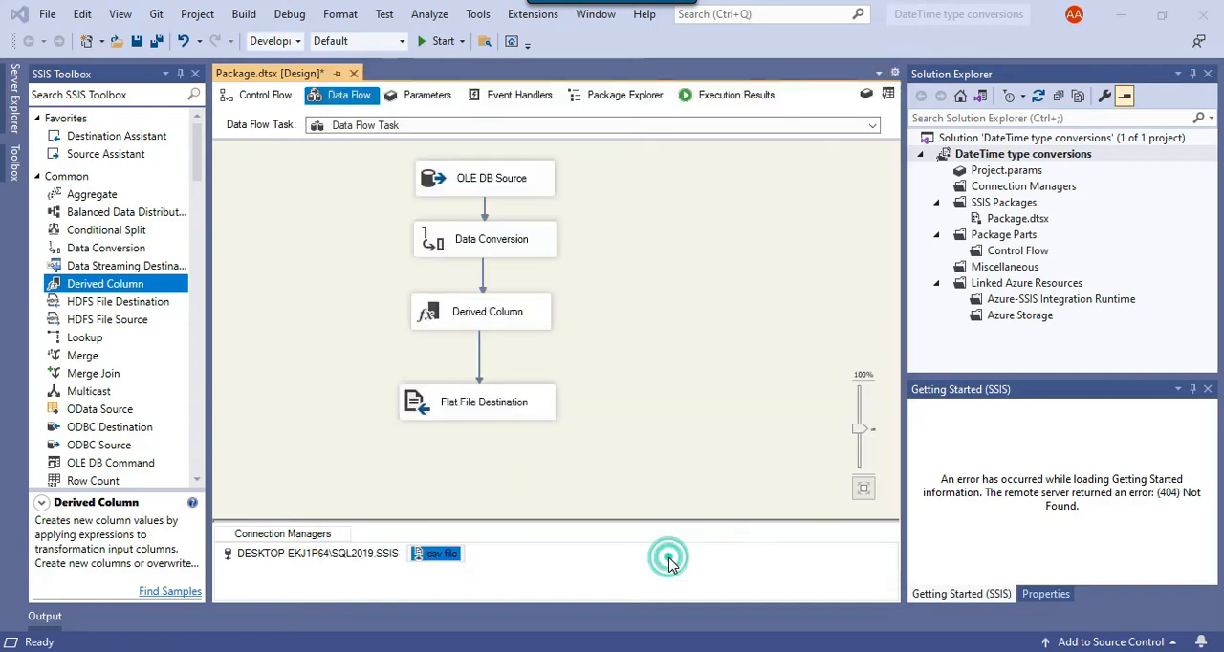
- Edit the Flat File Destination to map the Date_SSIS2 input column to the Date_SSIS2 destination column
right_click(536, 394)
left_click(562, 396)
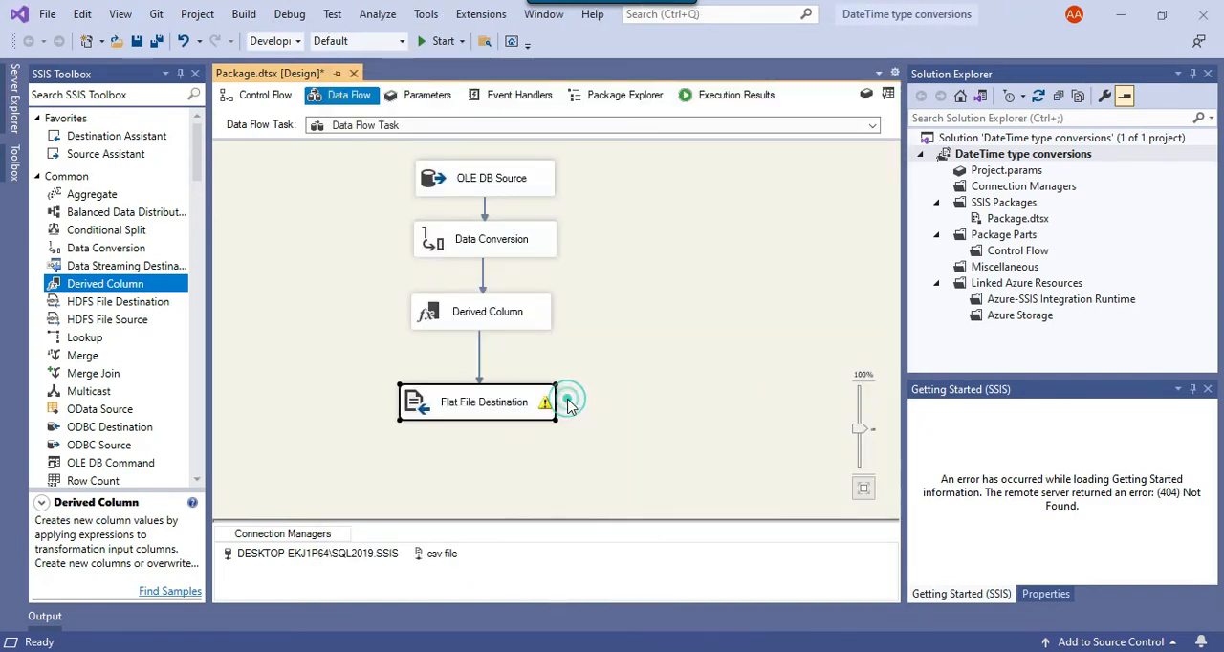
left_click(319, 164)
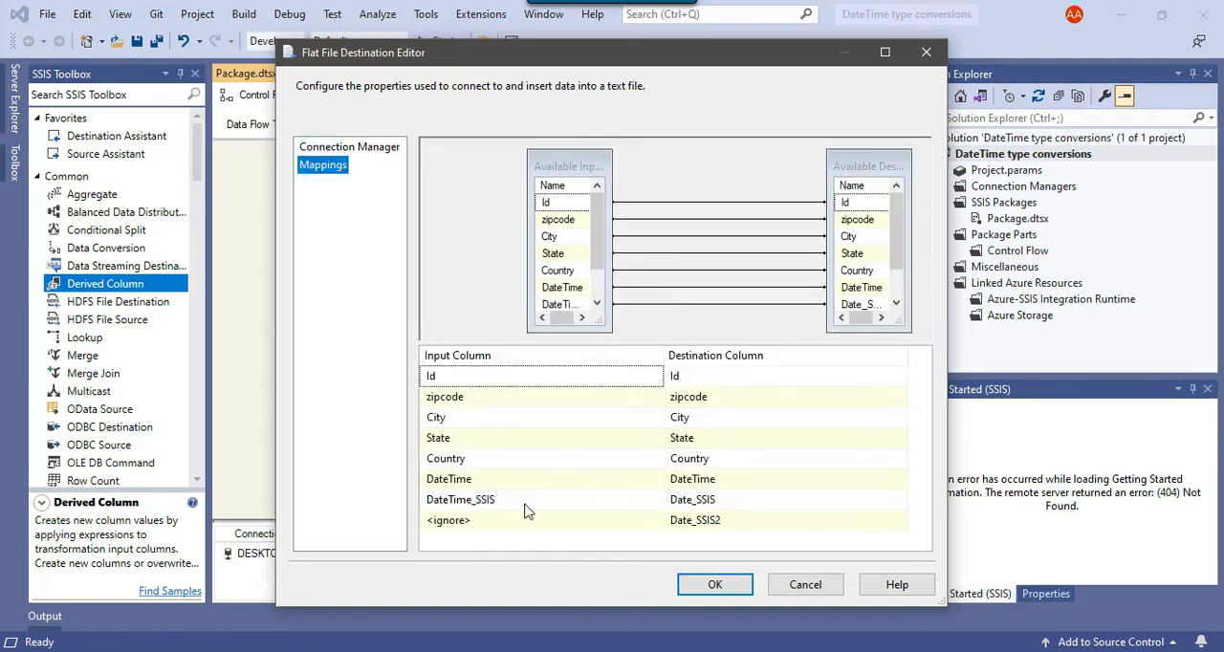
left_click(524, 519)
left_click(524, 520)
left_click(513, 555)
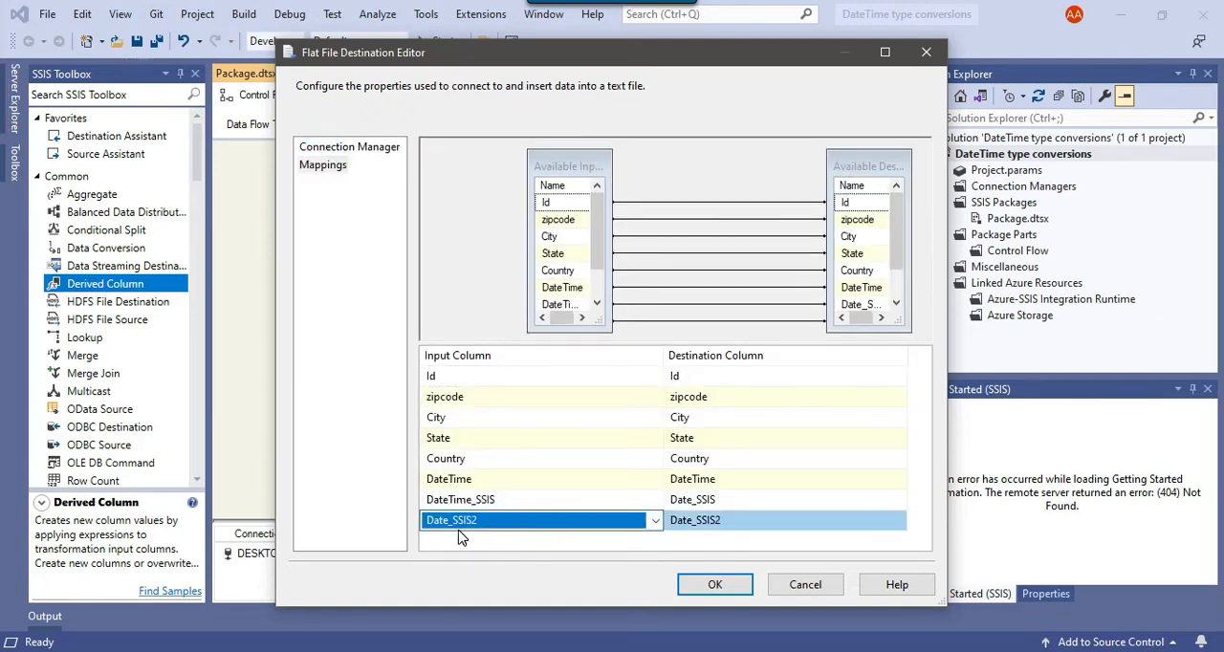
left_click(717, 585)
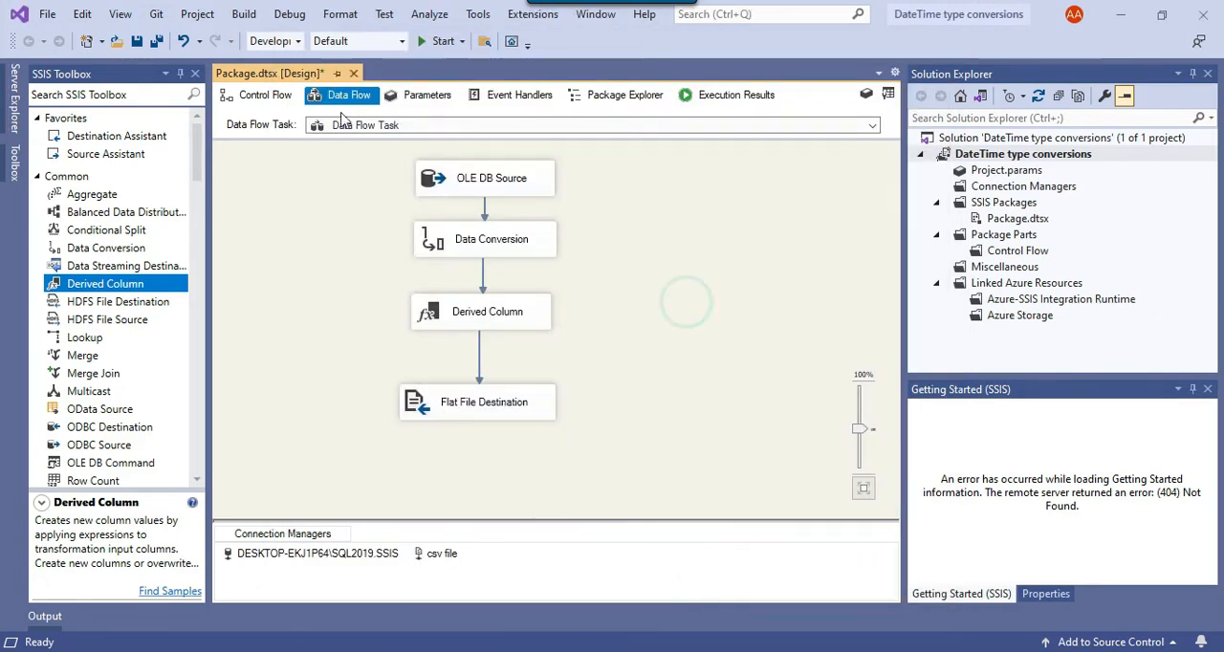
- Run the package and reload the exported zipcode.CSV file in Notepad++
left_click(442, 41)
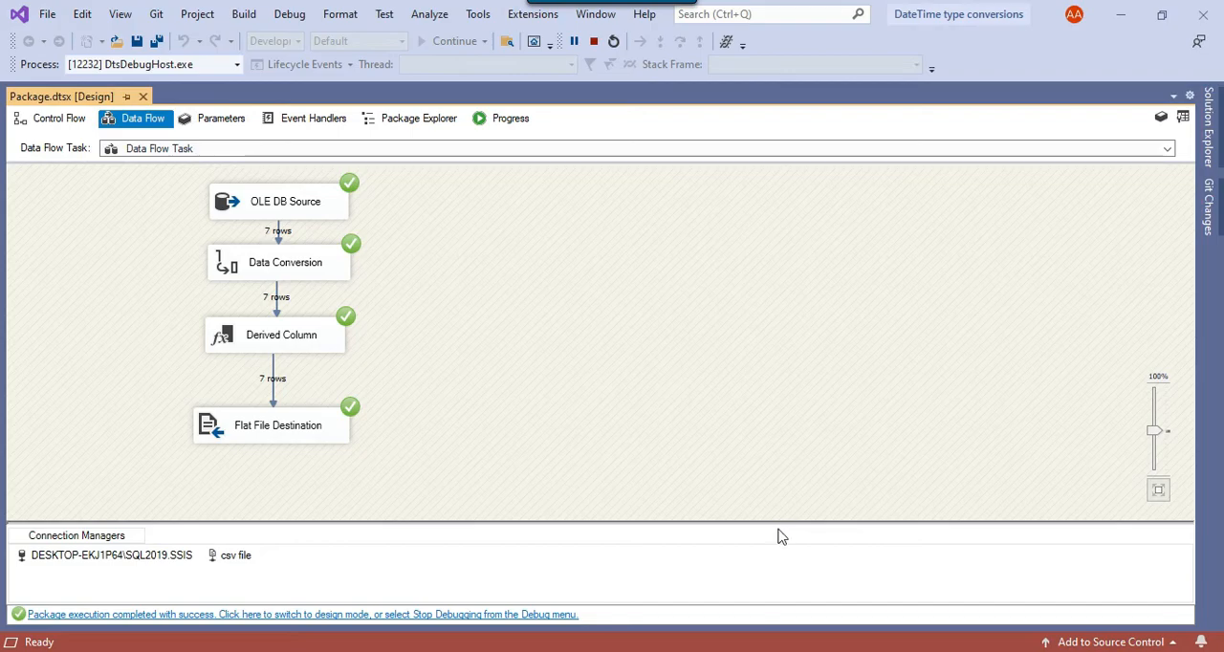
key("alt+Tab")
left_click(648, 404)
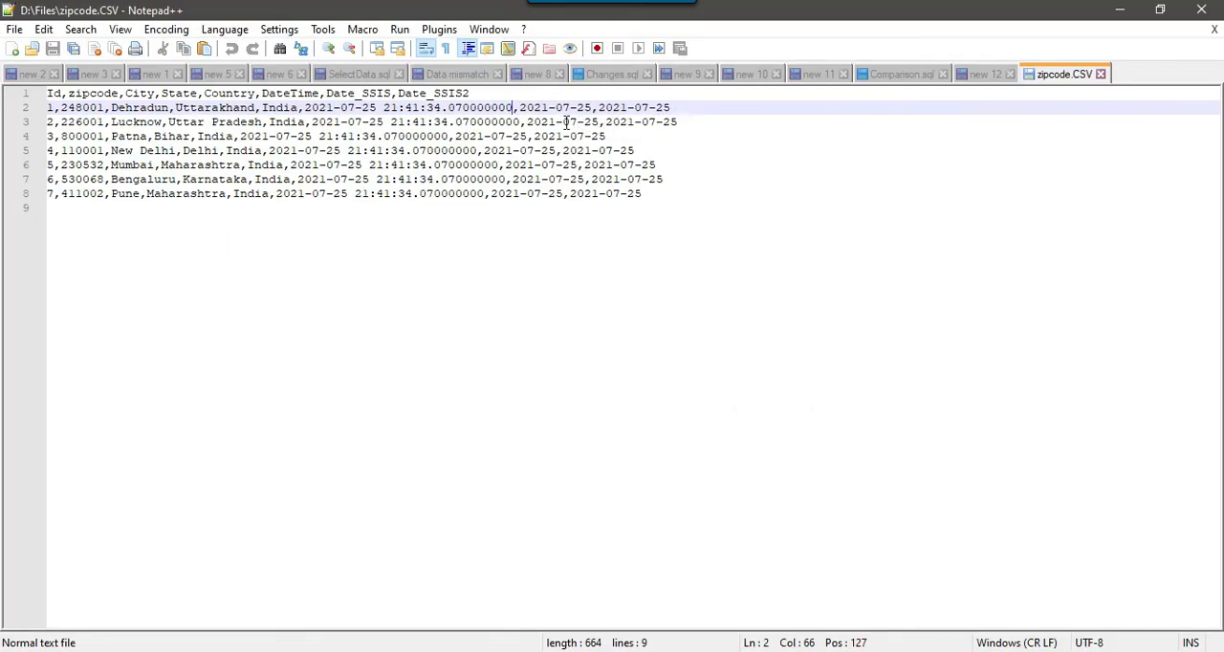
- Compare the DateTime, Date_SSIS and Date_SSIS2 values in the first data row of zipcode.CSV
left_click_drag(308, 107, 502, 107)
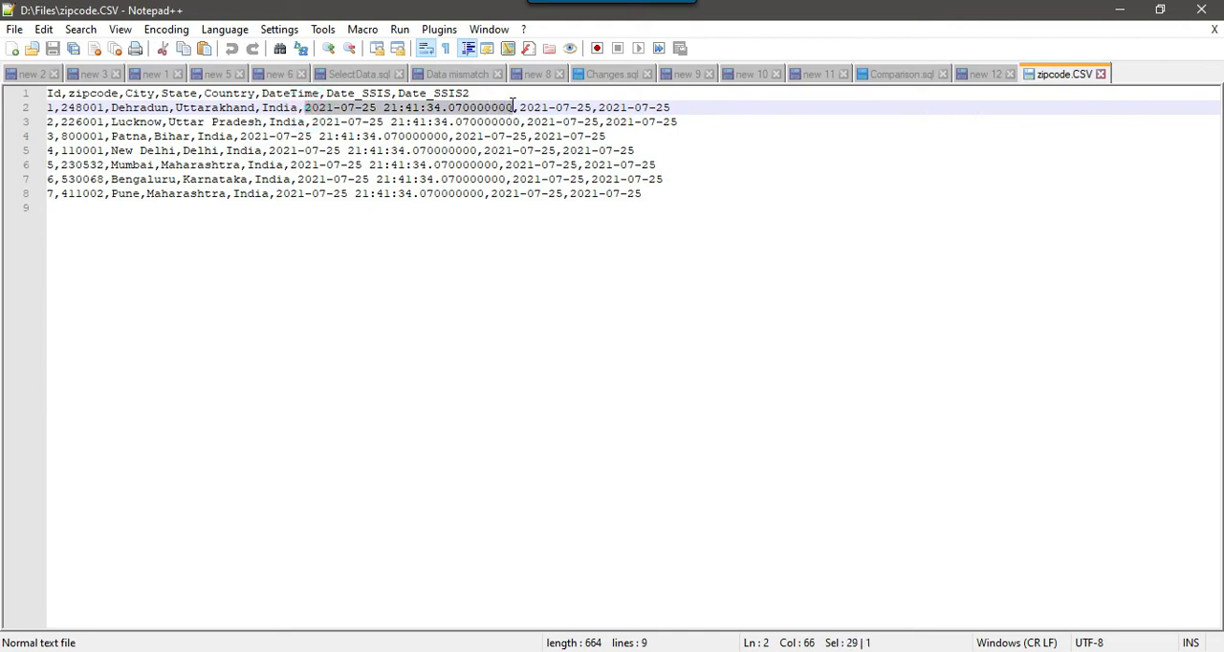
left_click_drag(519, 107, 673, 107)
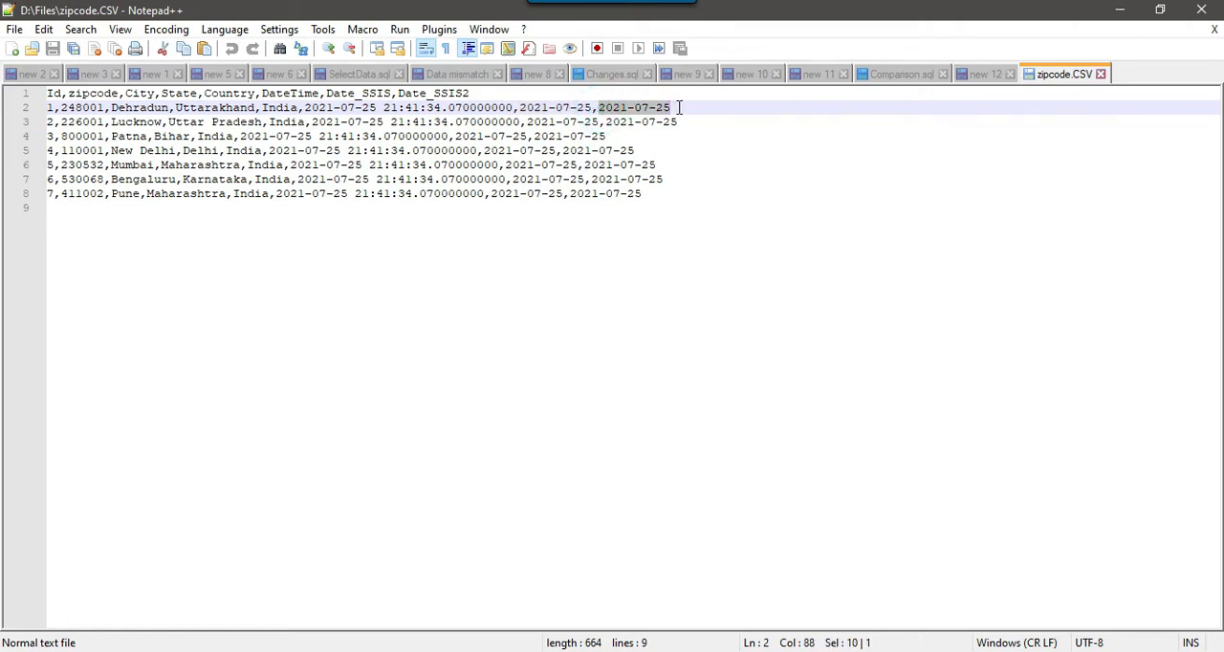
left_click(691, 107)
left_click(519, 107, "shift")
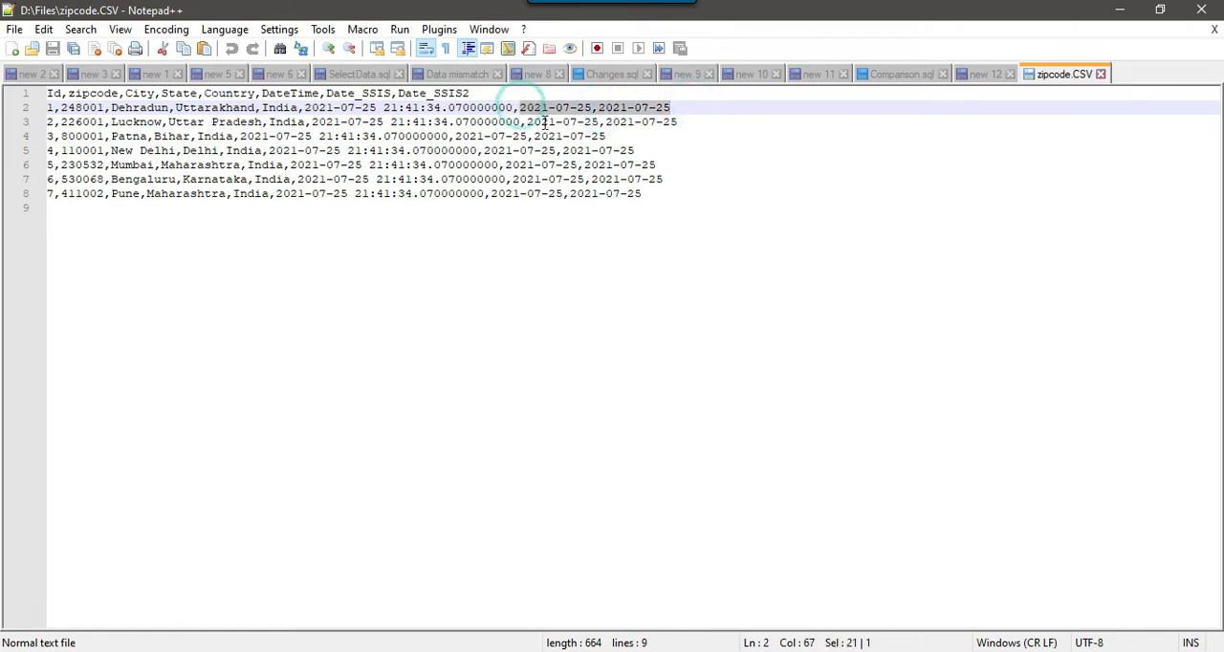
left_click(710, 107)
left_click_drag(519, 108, 599, 107)
left_click(688, 106)
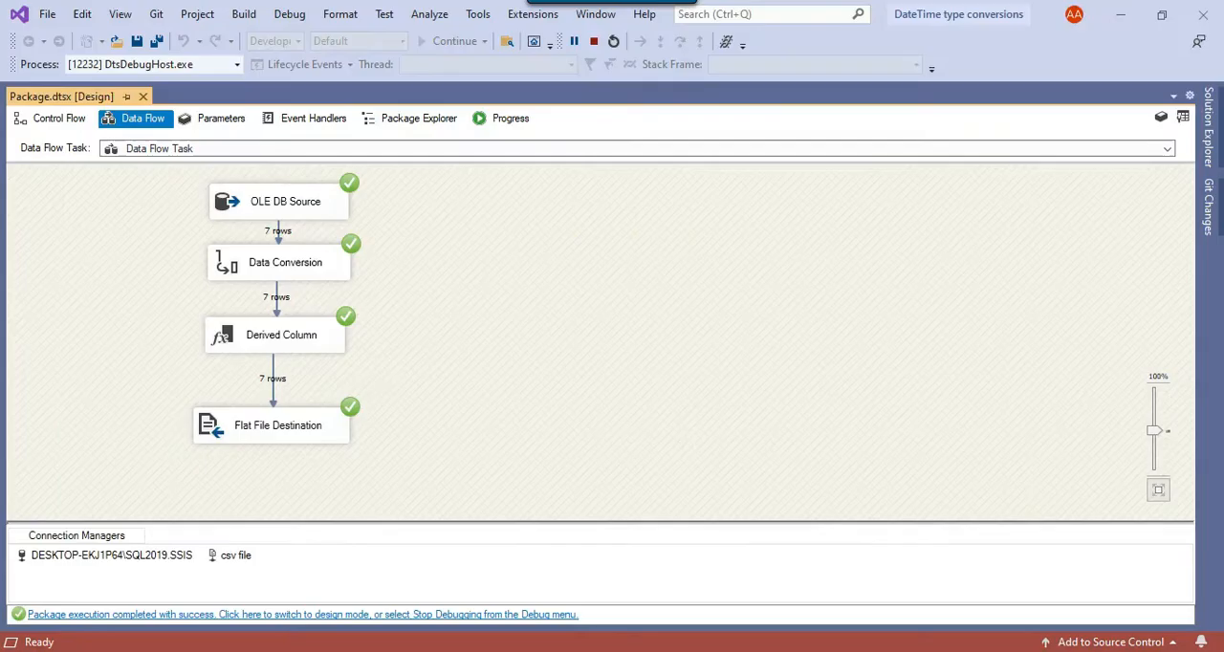
- Stop debugging the package in Visual Studio and delete the date-time text below the query in SQL Server Management Studio
left_click(593, 41)
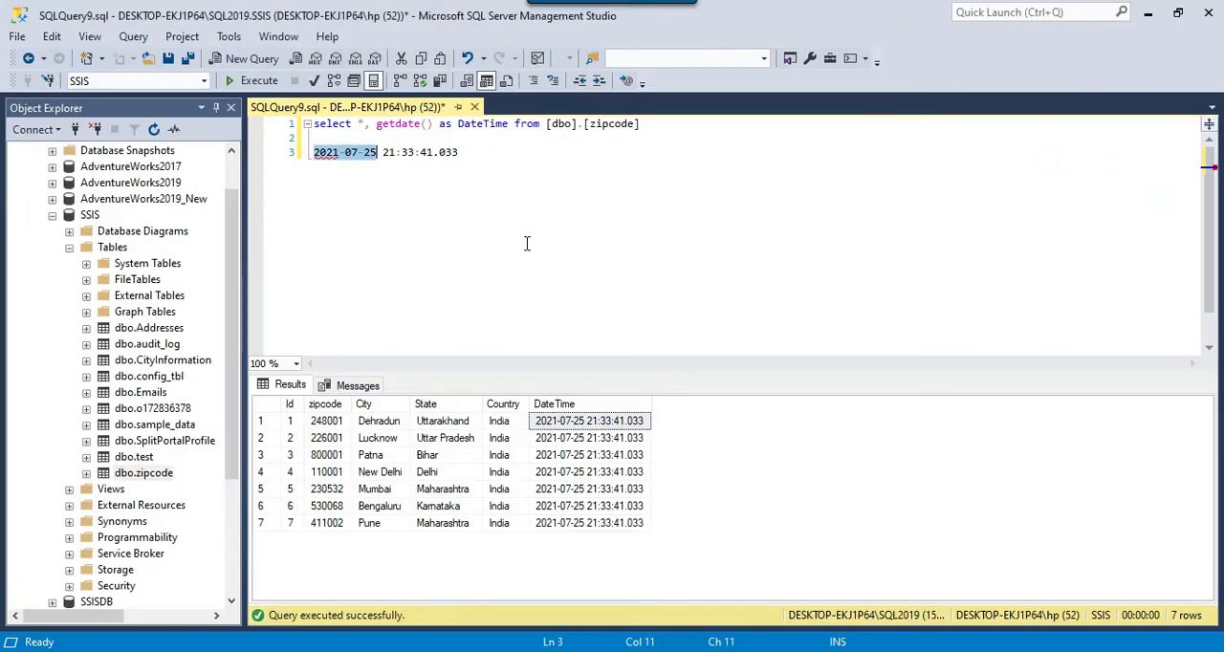
left_click(493, 158)
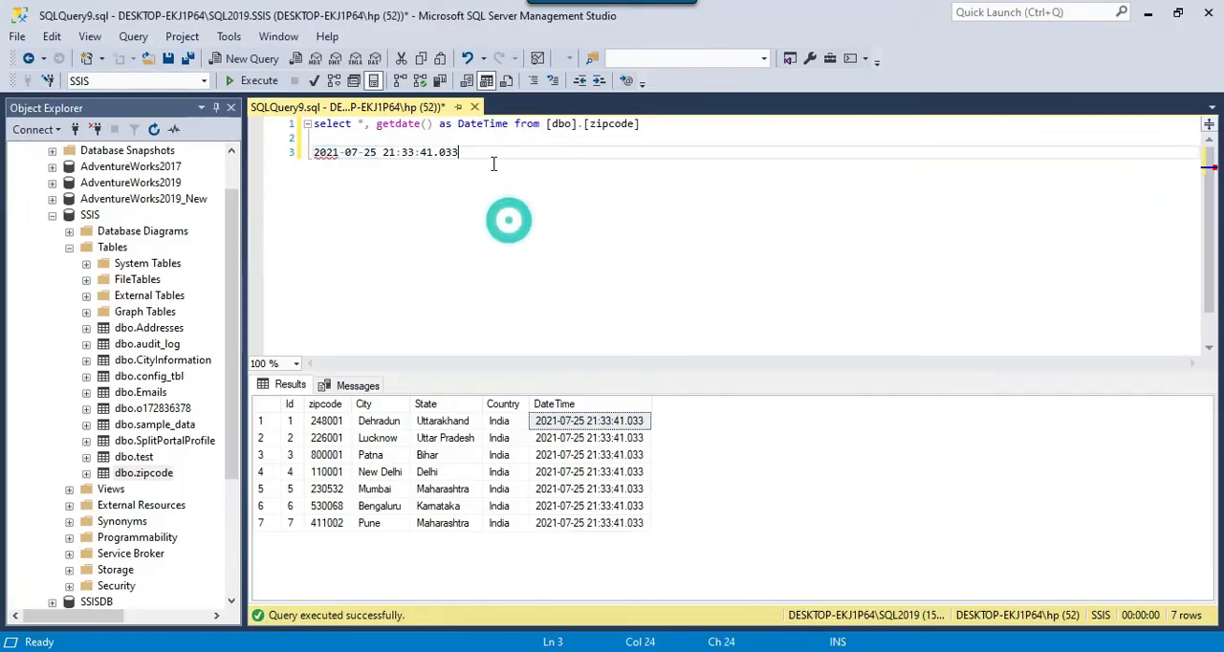
left_click_drag(469, 172, 470, 145)
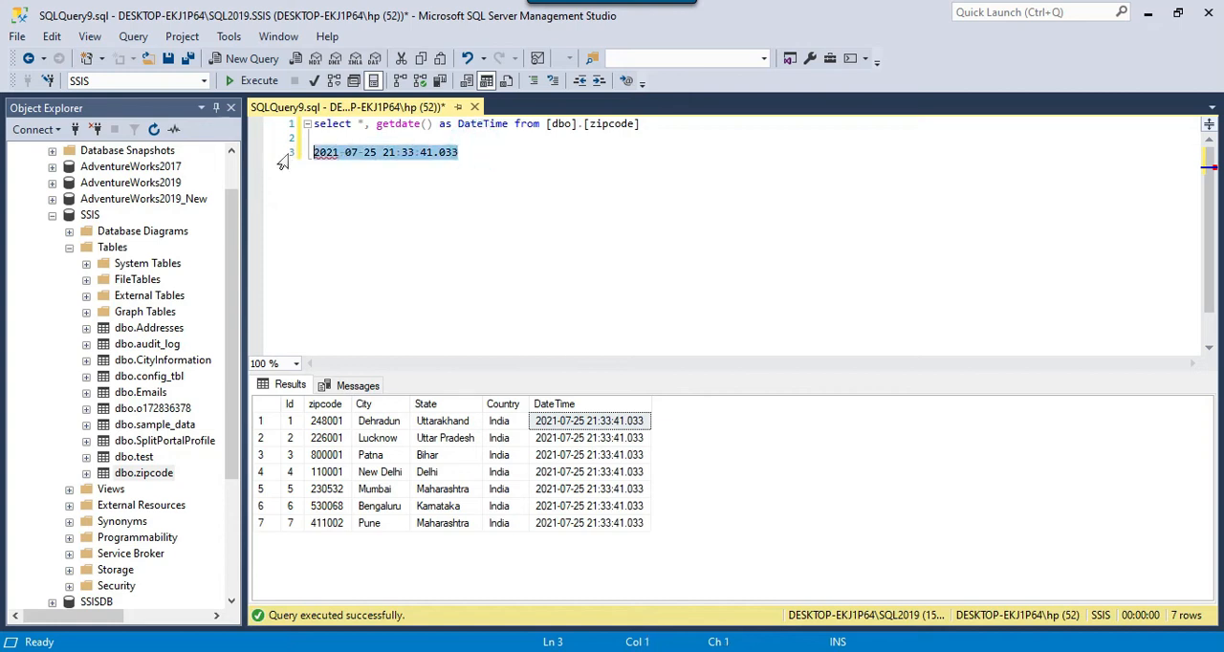
key("BackSpace")
- Add cast(getdate() as date) as Date after DateTime in the zipcode query and execute it to check the Date column
left_click(508, 120)
type(",")
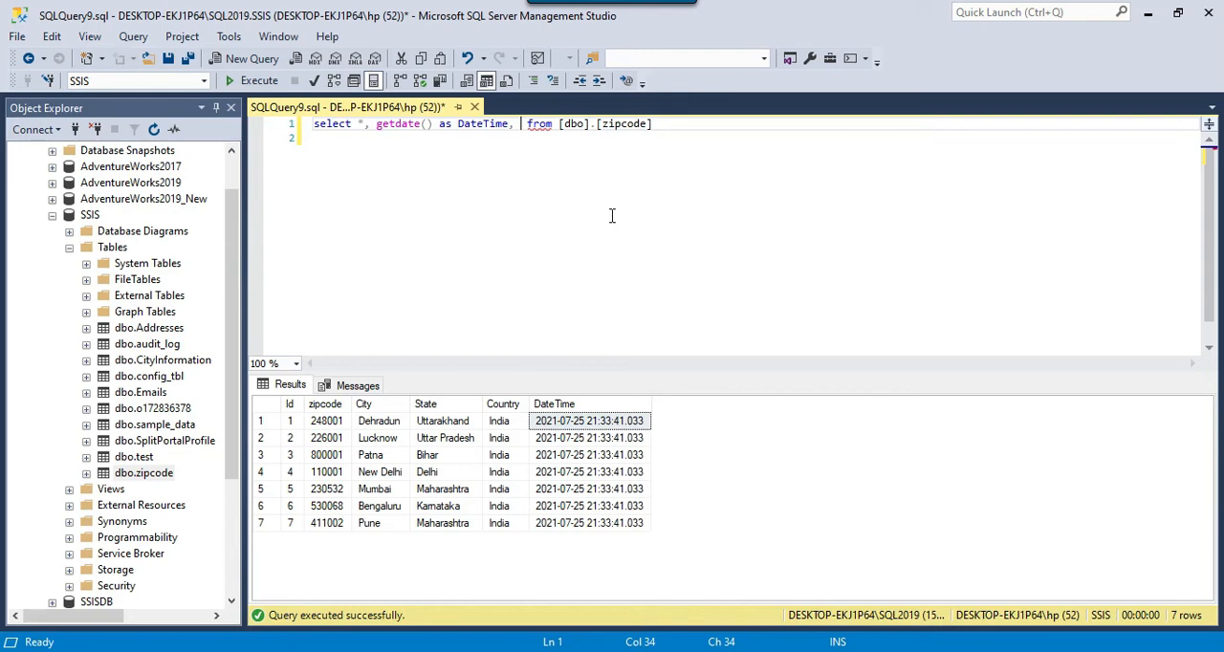
type("cast(")
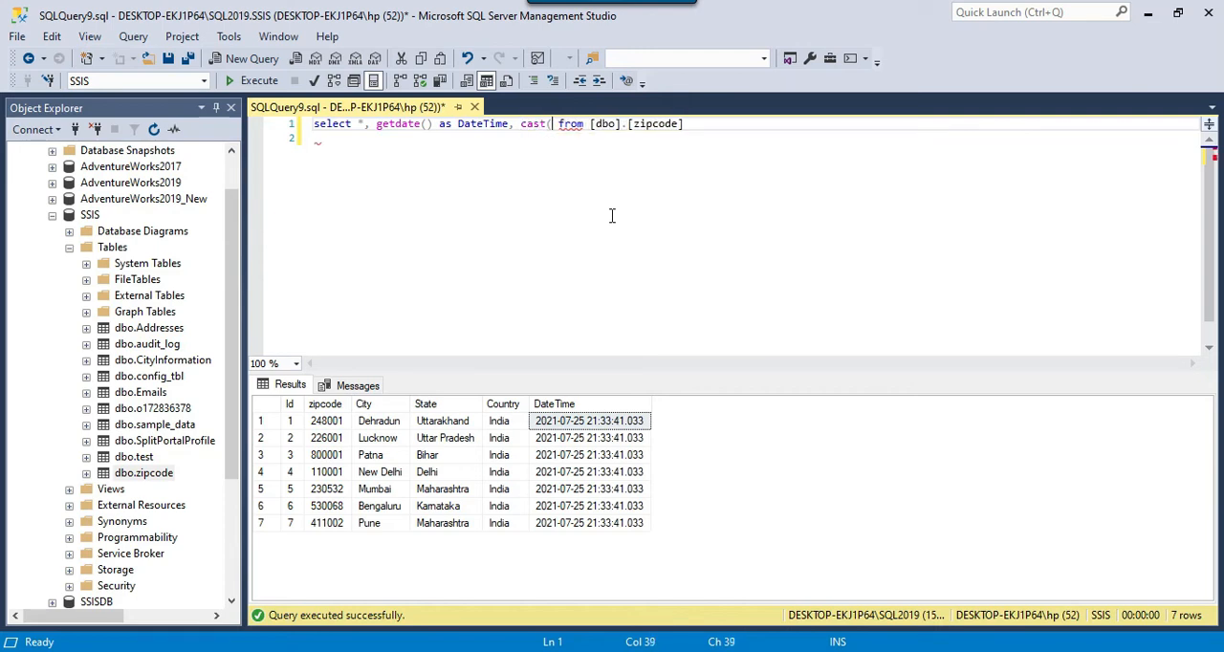
type("getdate()")
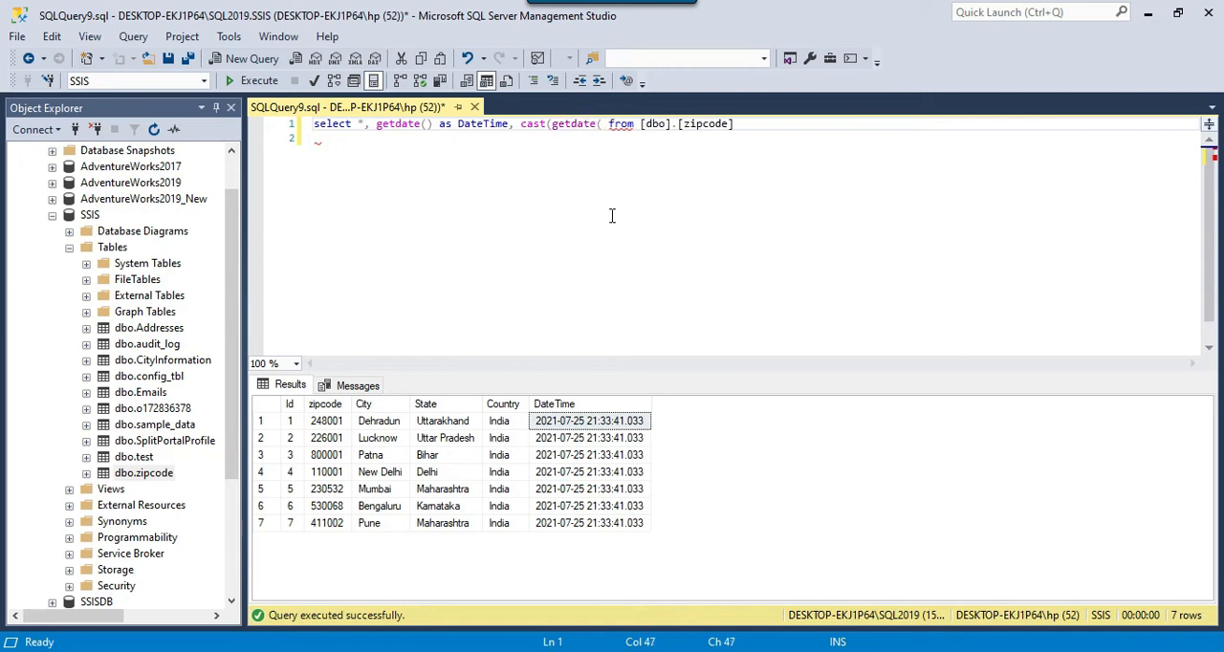
type(" as date")
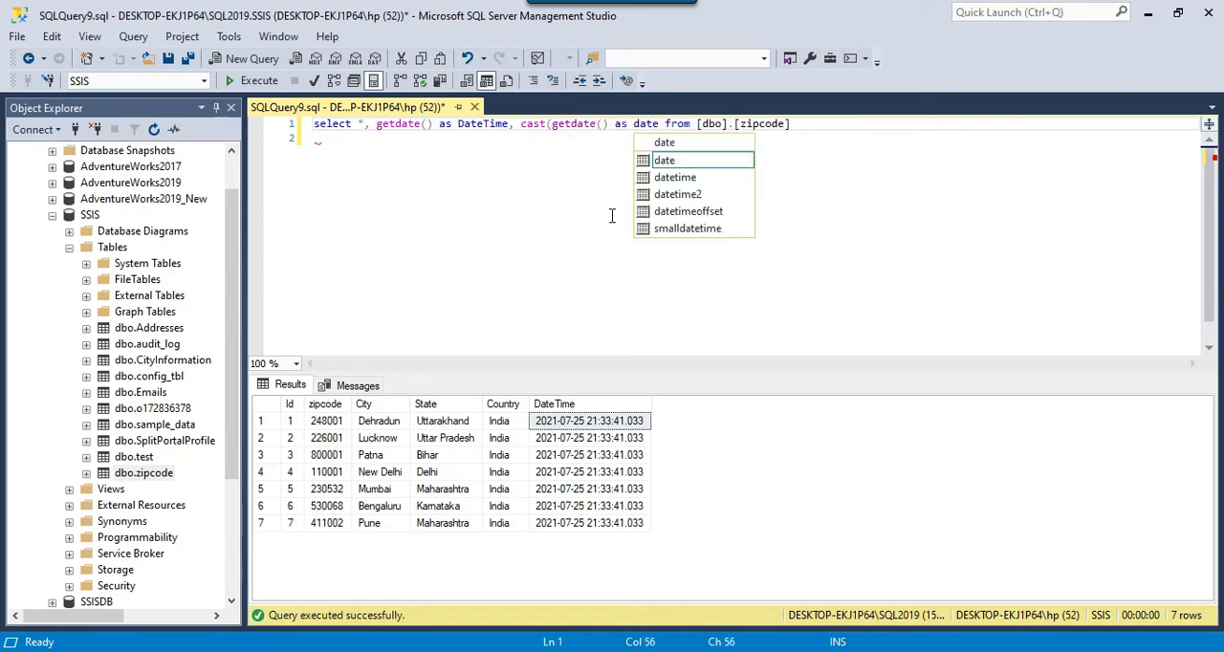
type(") as Date")
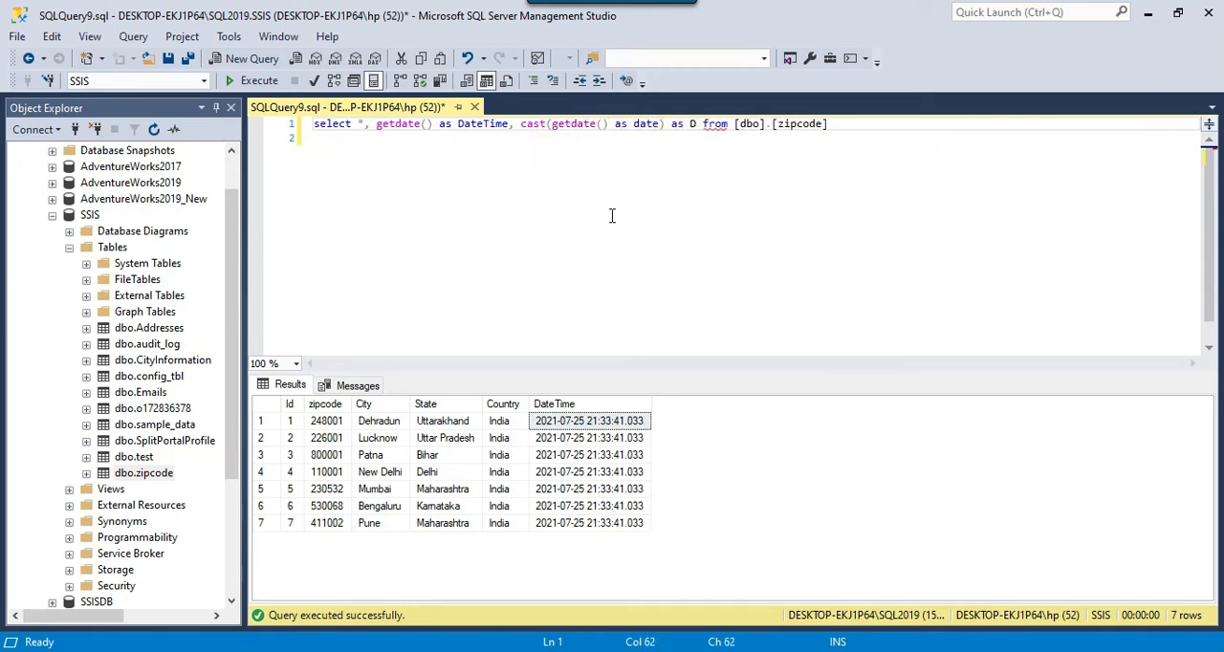
key("F5")
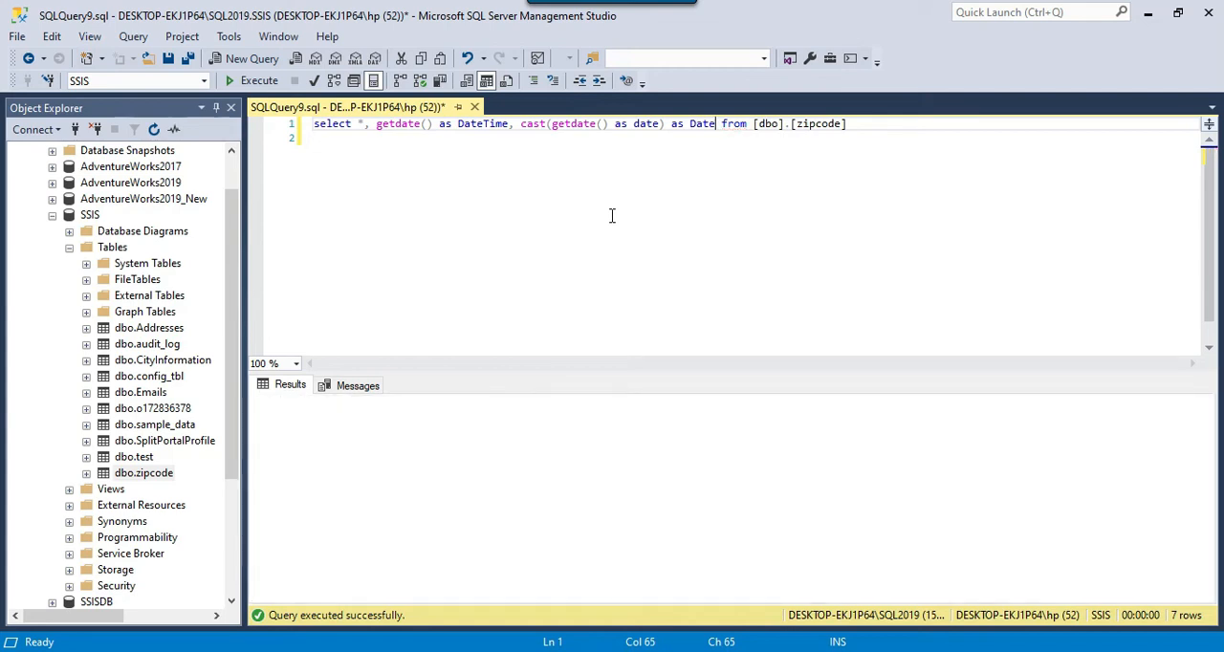
left_click_drag(683, 421, 683, 532)
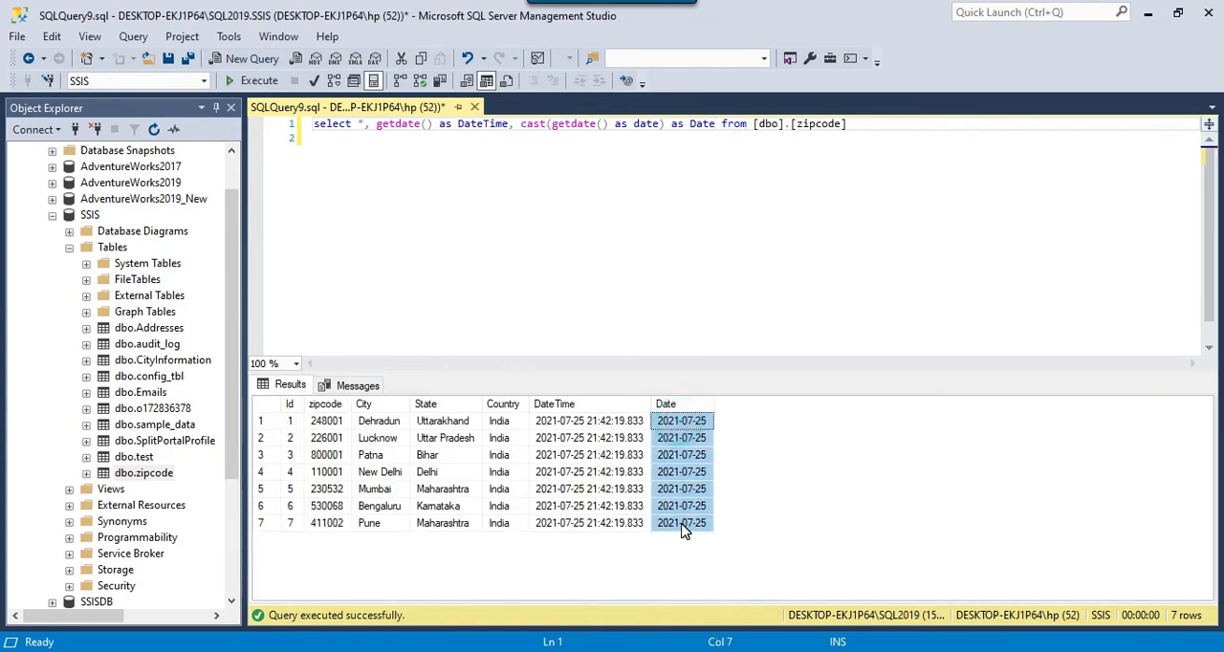
- Copy the whole query and replace the OLE DB Source's SQL command text with it in Visual Studio
left_click(738, 264)
key("ctrl+a")
key("ctrl+c")
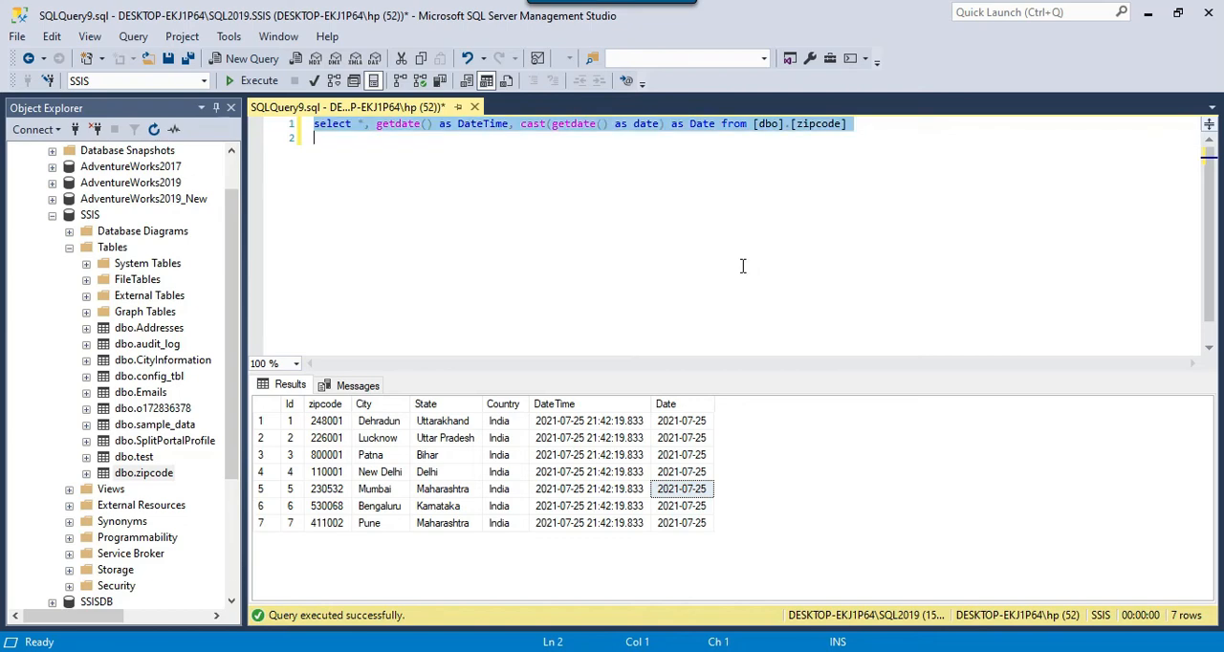
key("alt+Tab")
right_click(513, 181)
left_click(557, 193)
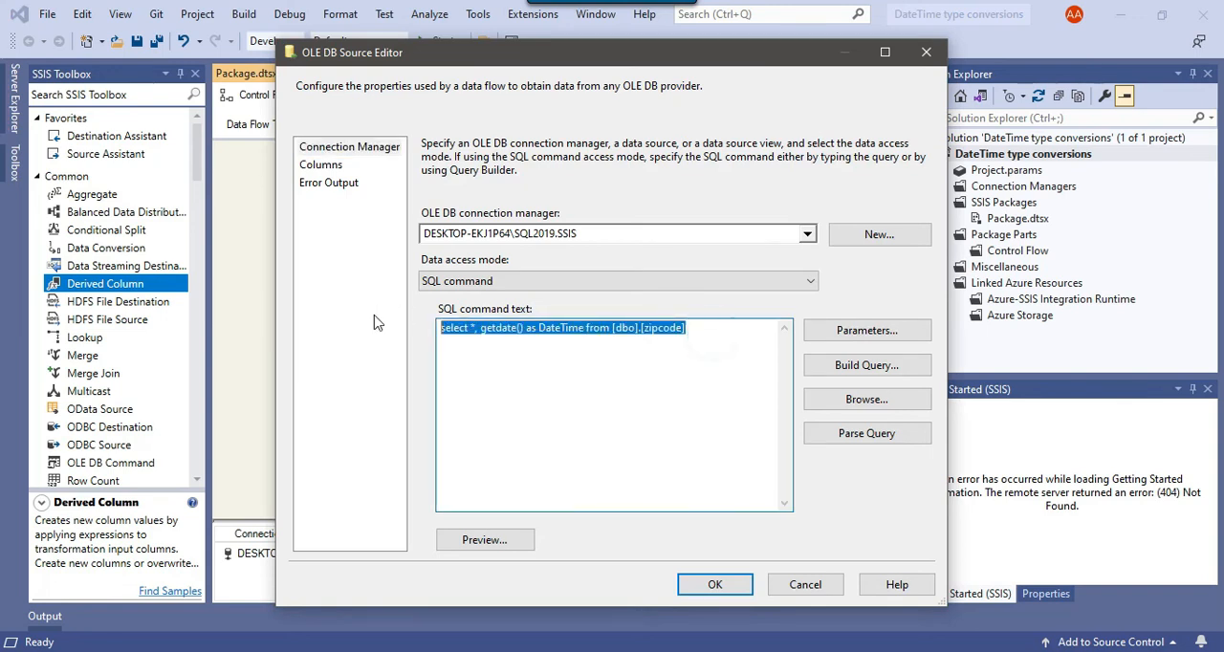
key("ctrl+v")
left_click(714, 584)
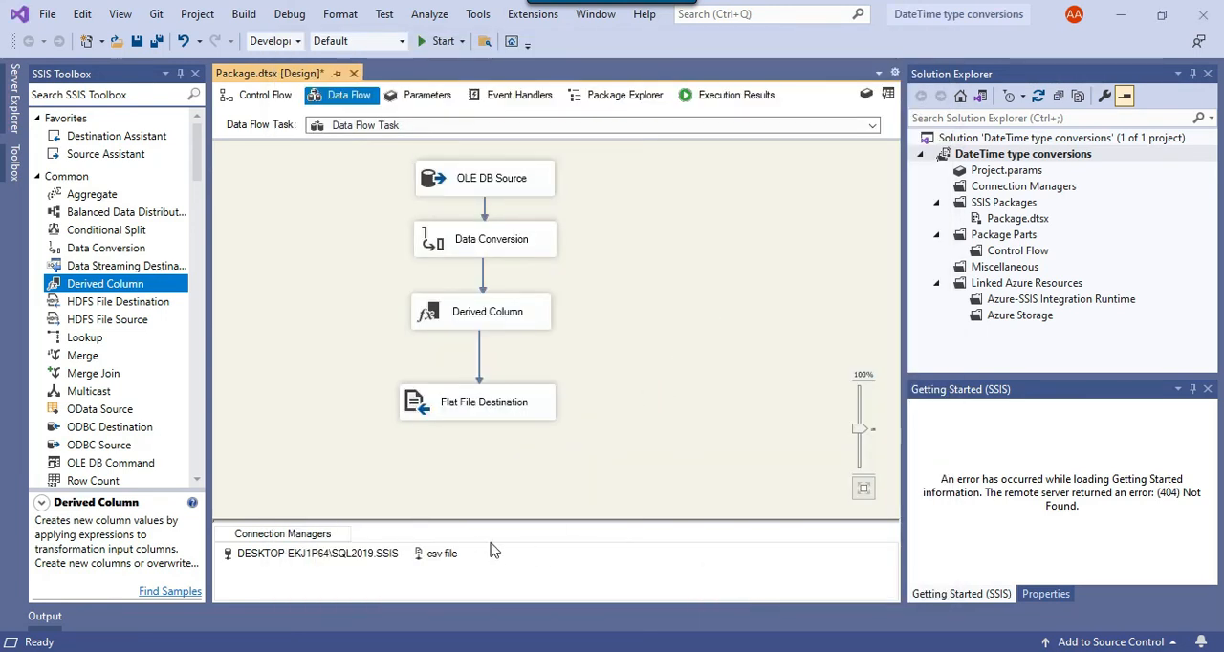
- Add a column named Date with an output width of 50 to the csv file connection manager
right_click(445, 555)
left_click(469, 316)
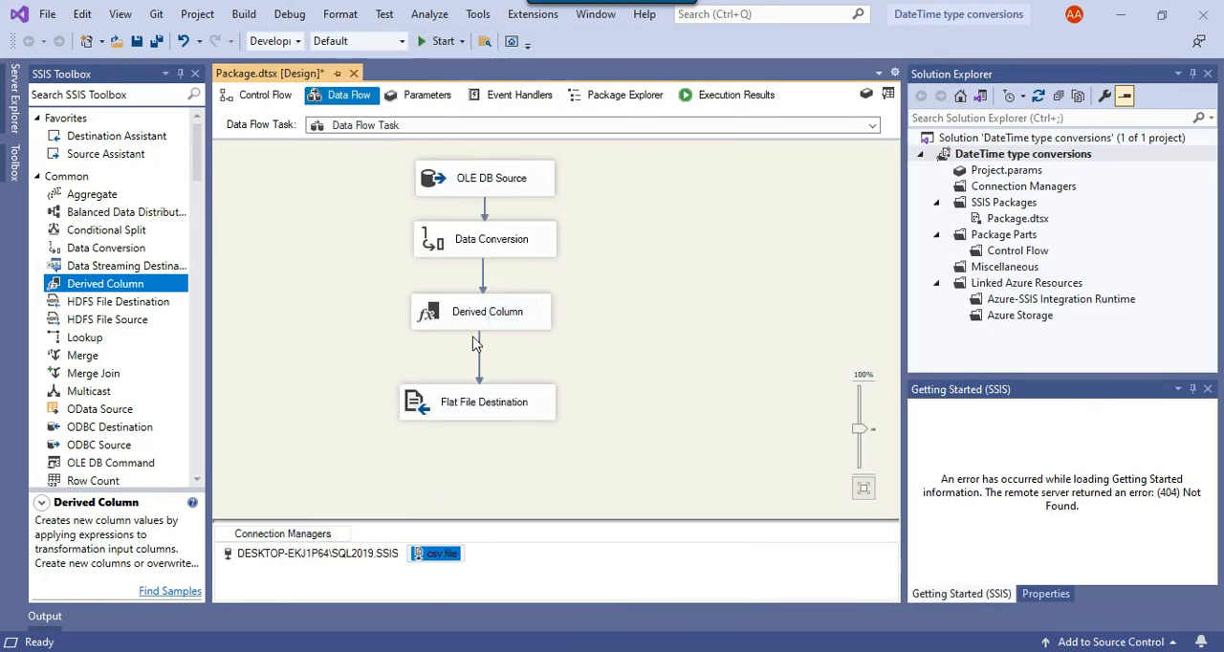
left_click(409, 233)
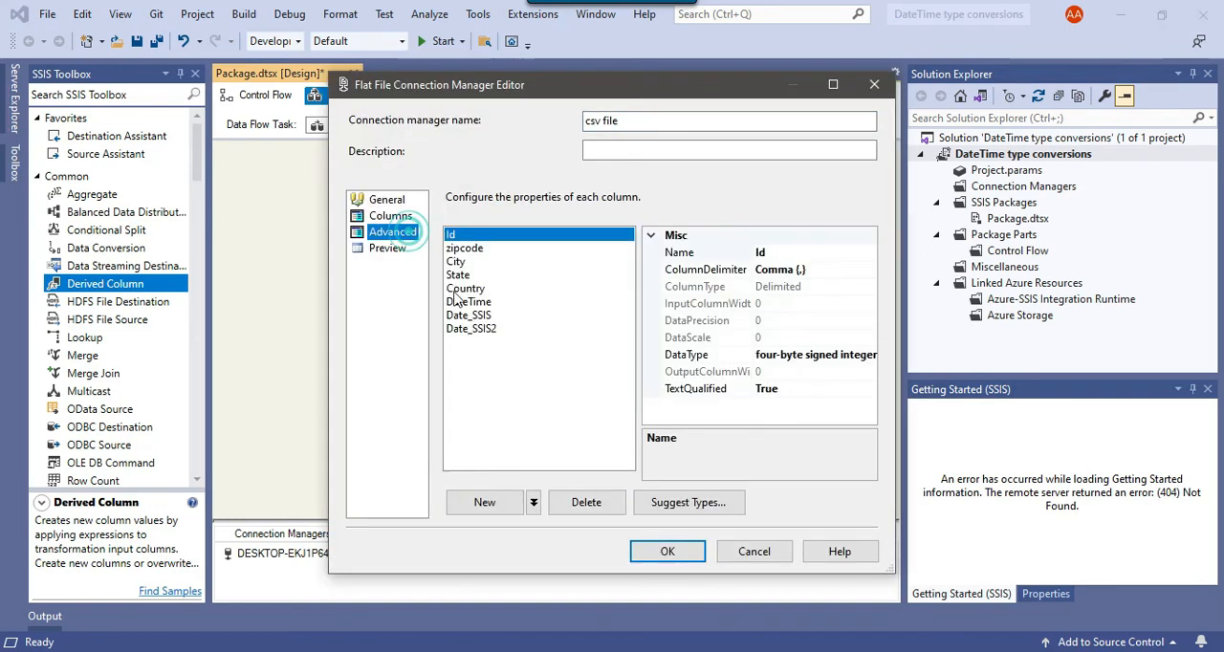
left_click(515, 503)
left_click_drag(818, 252, 755, 253)
type("Date")
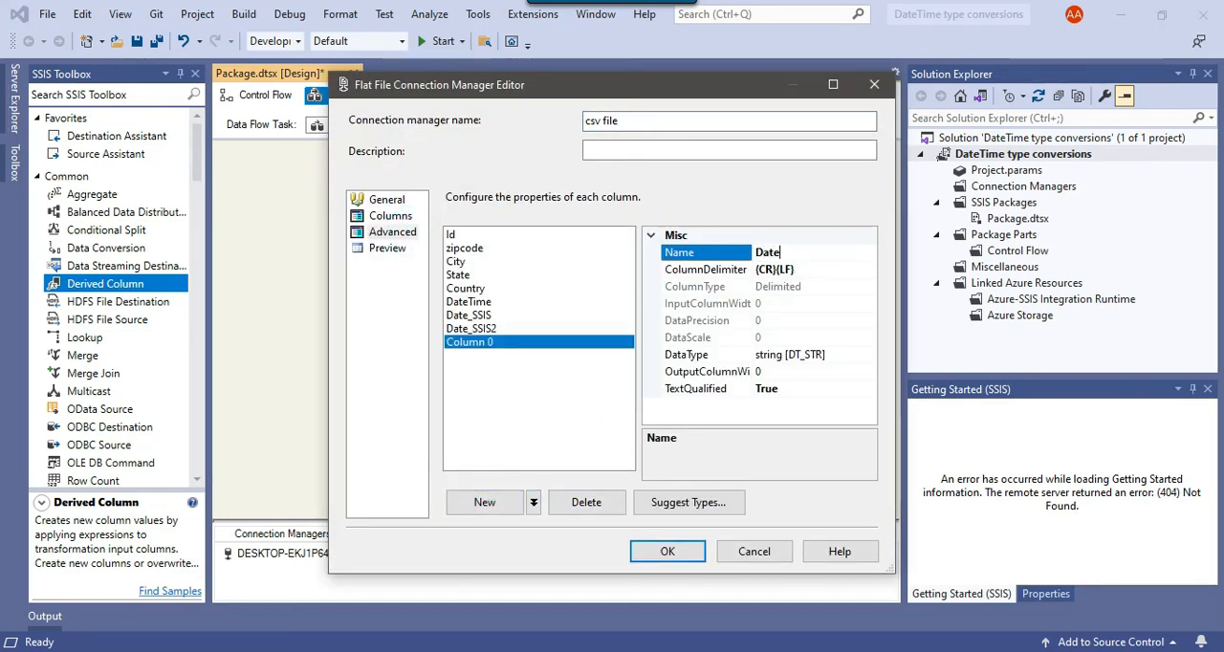
left_click(793, 376)
type("50")
left_click(664, 553)
- Edit the Flat File Destination to map the Date input column to the Date destination column
left_click(542, 392)
right_click(544, 390)
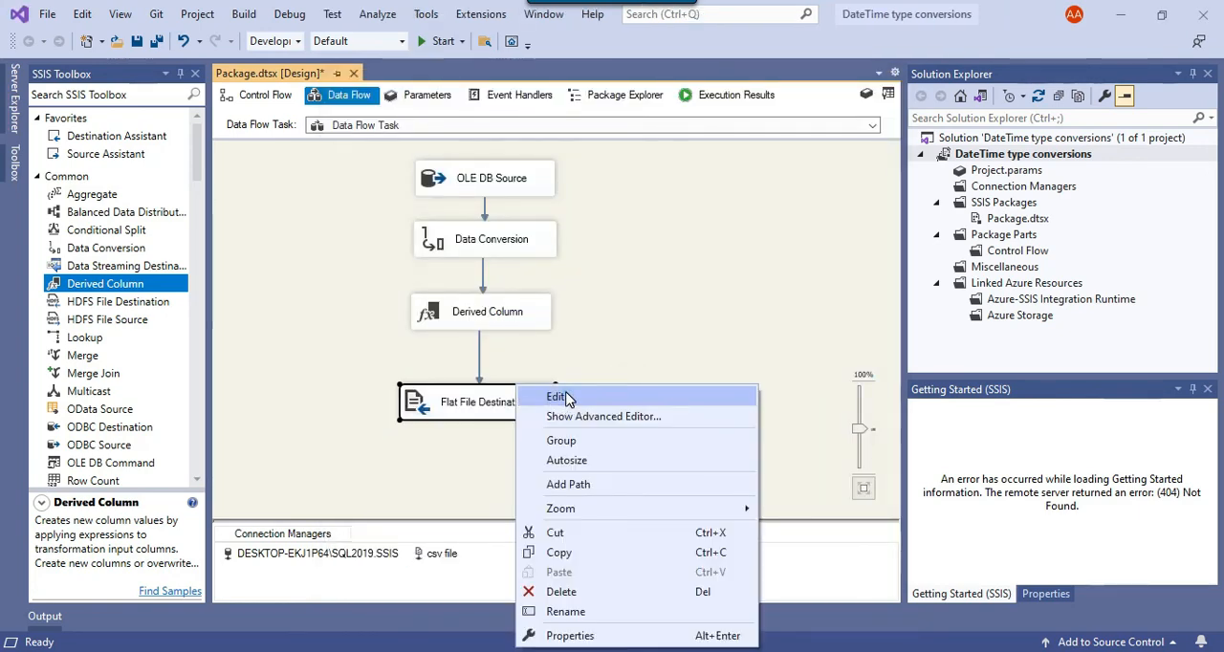
left_click(566, 393)
left_click(322, 165)
scroll(589, 499, "down", 1)
left_click(559, 522)
left_click(491, 558)
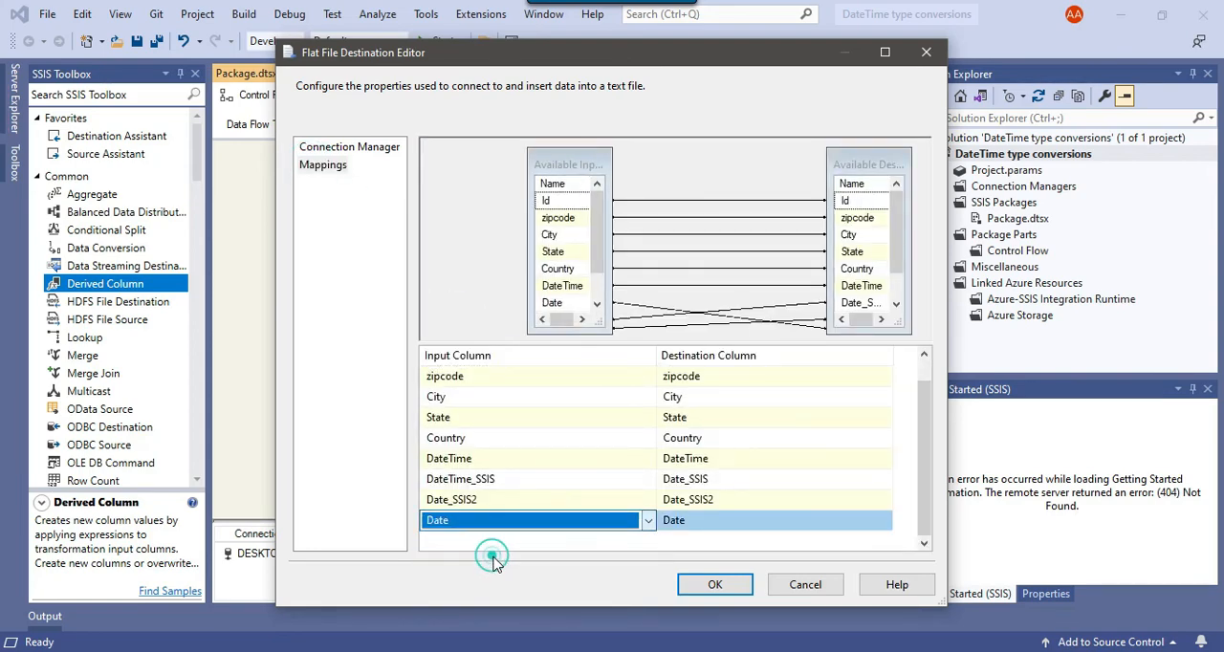
left_click(714, 585)
- Run the package again and inspect the DateTime and three date-only columns in the reloaded zipcode.CSV in Notepad++
key("F5")
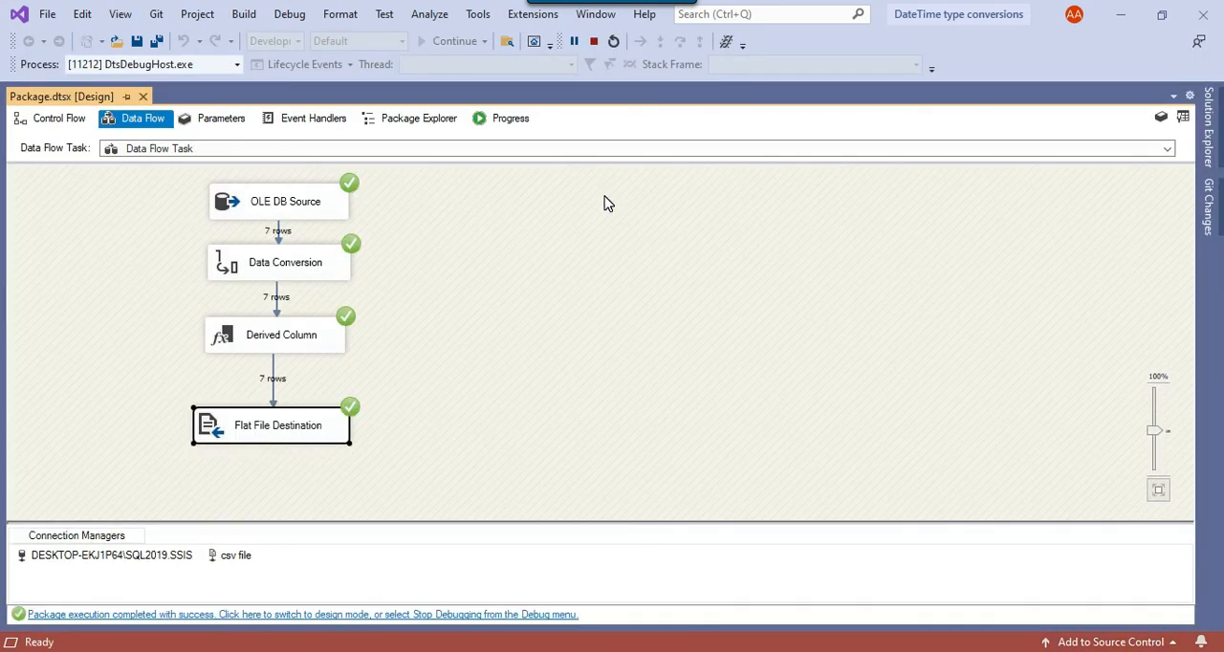
key("alt+Tab")
left_click(640, 403)
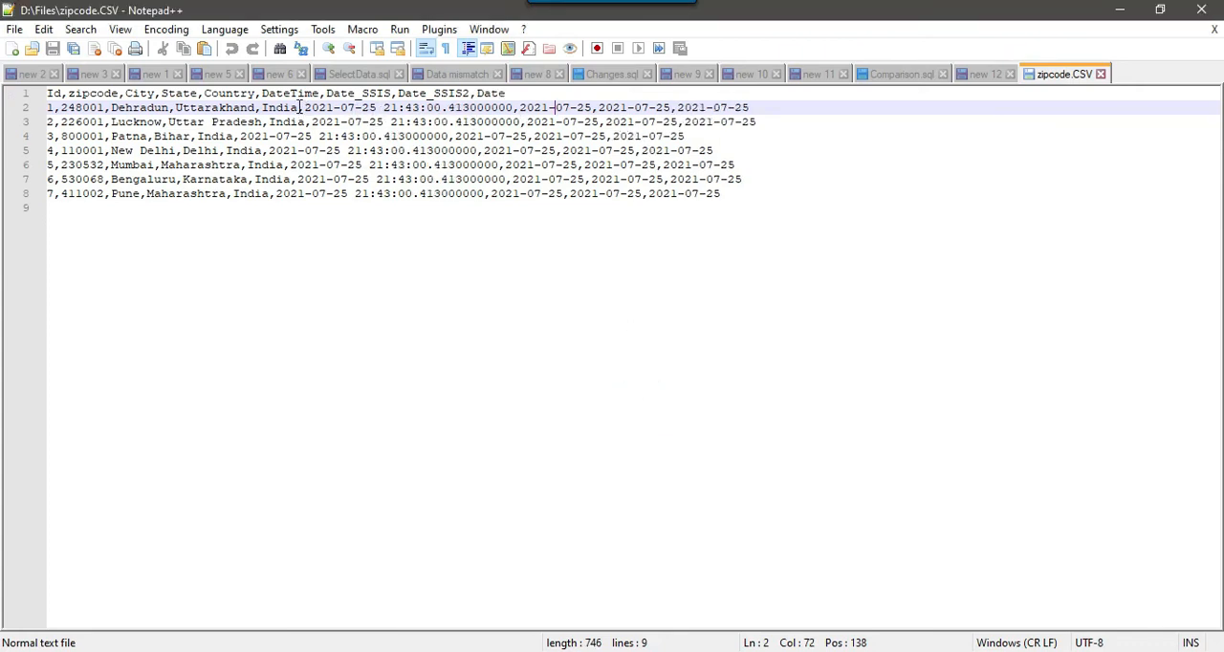
left_click_drag(303, 107, 510, 107)
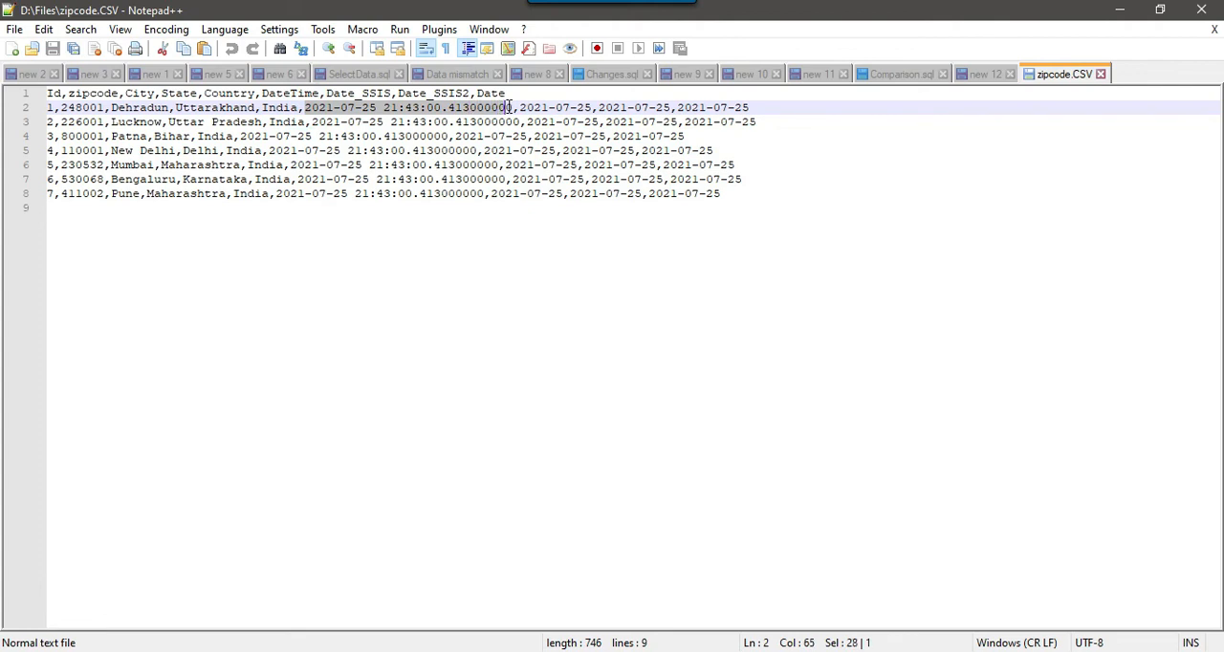
left_click_drag(520, 108, 751, 107)
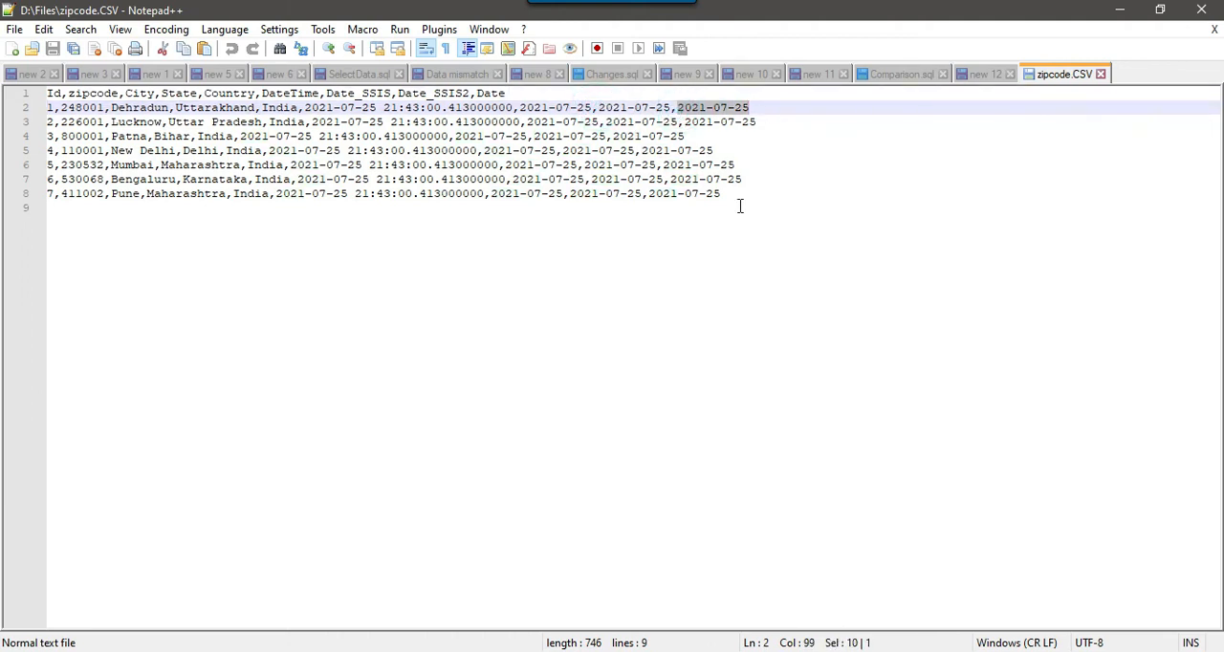